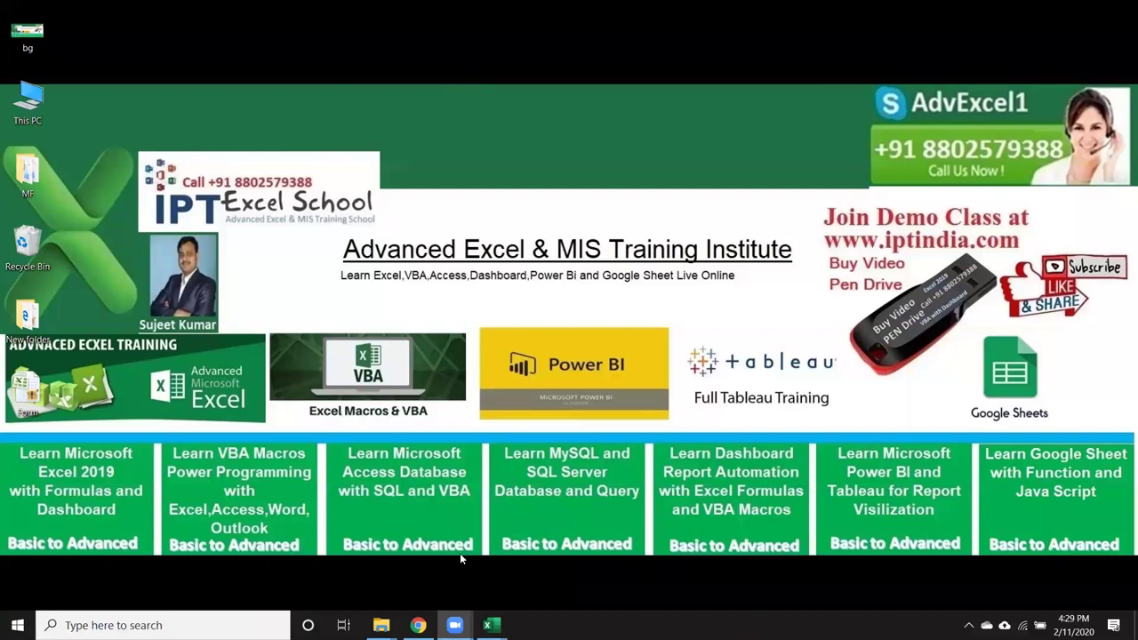
- Switch to the Book1 - Excel window from the taskbar preview
{"action": "mouse_move", "coordinate": [491, 626]}
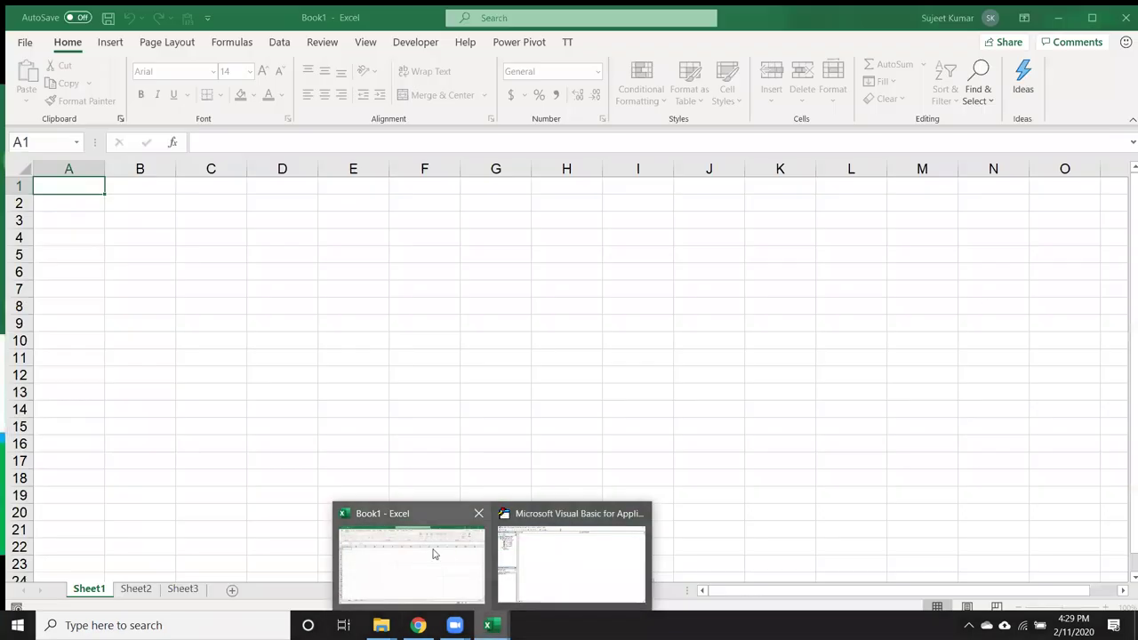
{"action": "left_click", "coordinate": [433, 551]}
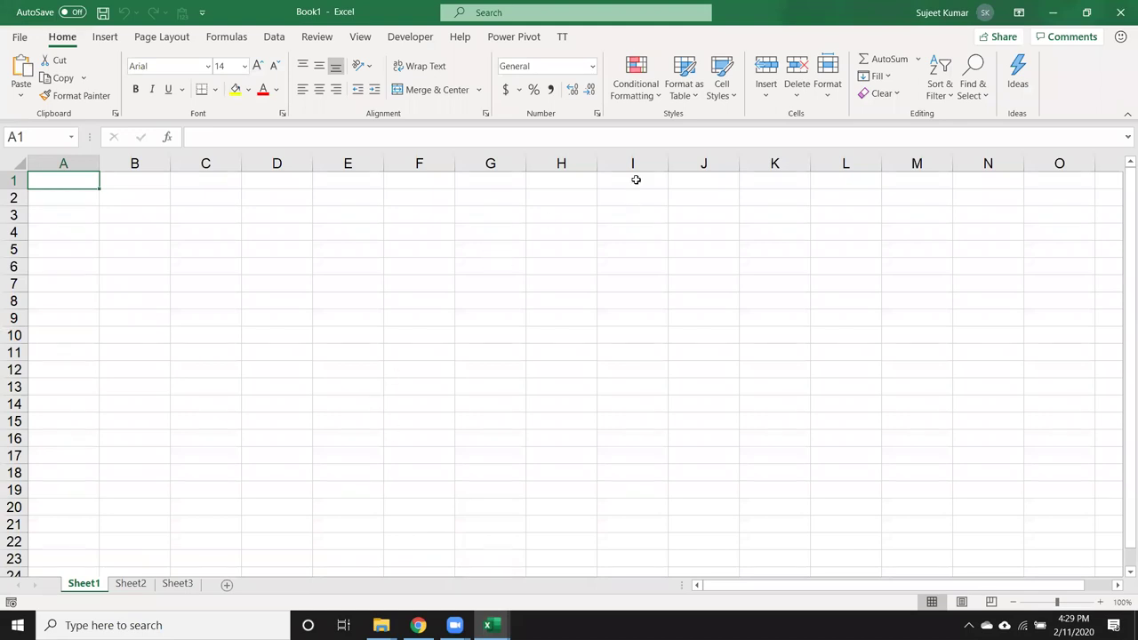
{"action": "left_click", "coordinate": [286, 212]}
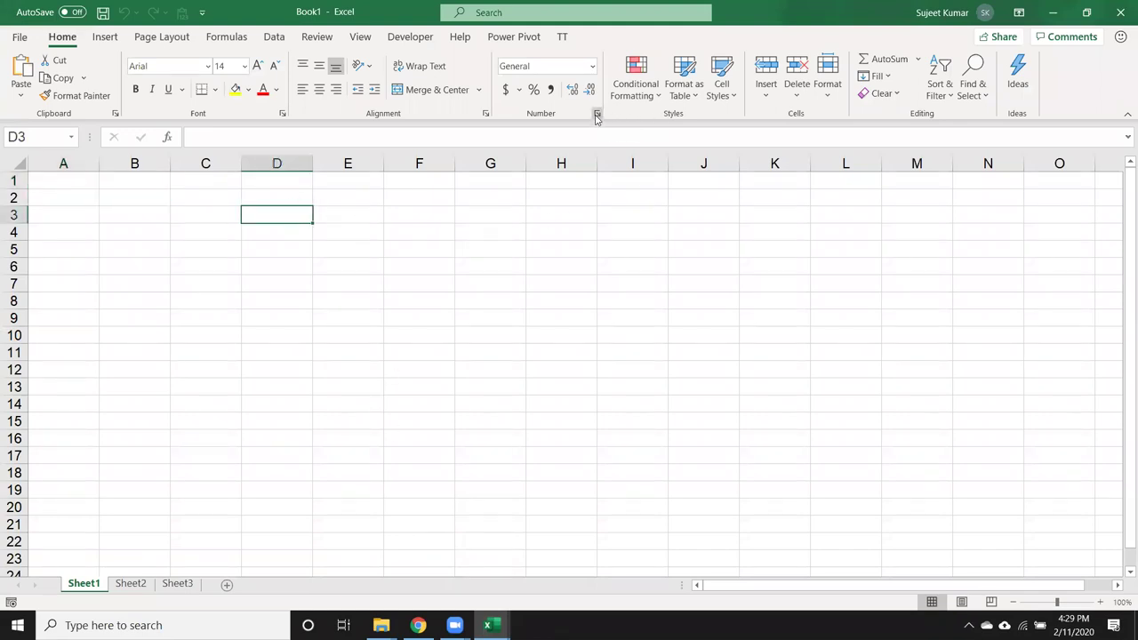
{"action": "left_click", "coordinate": [597, 114]}
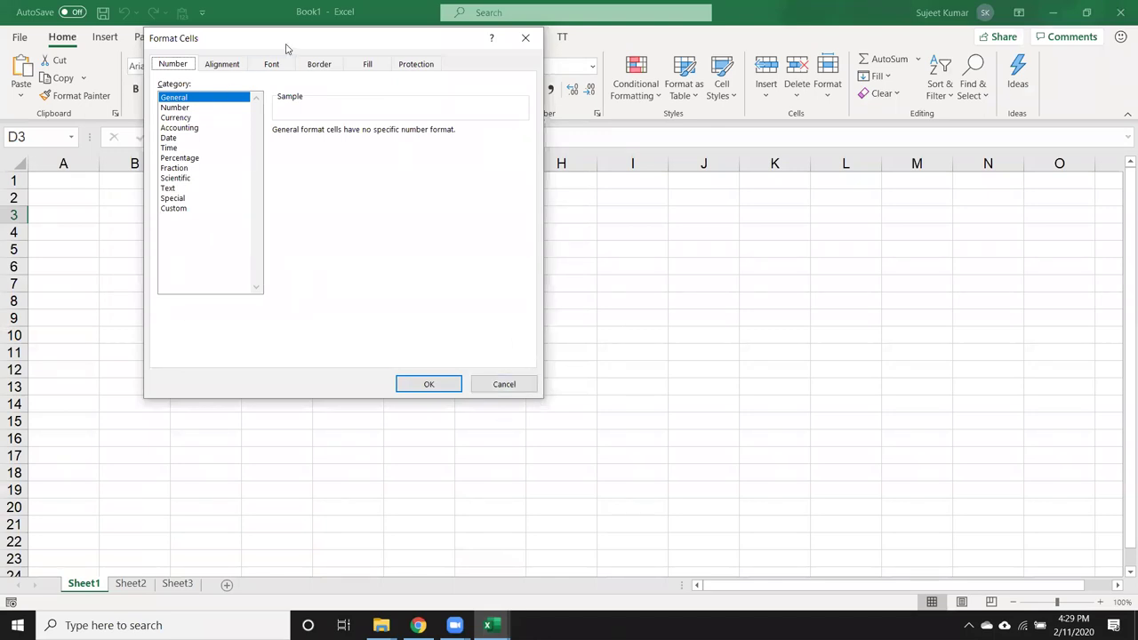
{"action": "left_click_drag", "start_coordinate": [287, 47], "coordinate": [709, 30]}
{"action": "left_click", "coordinate": [610, 93]}
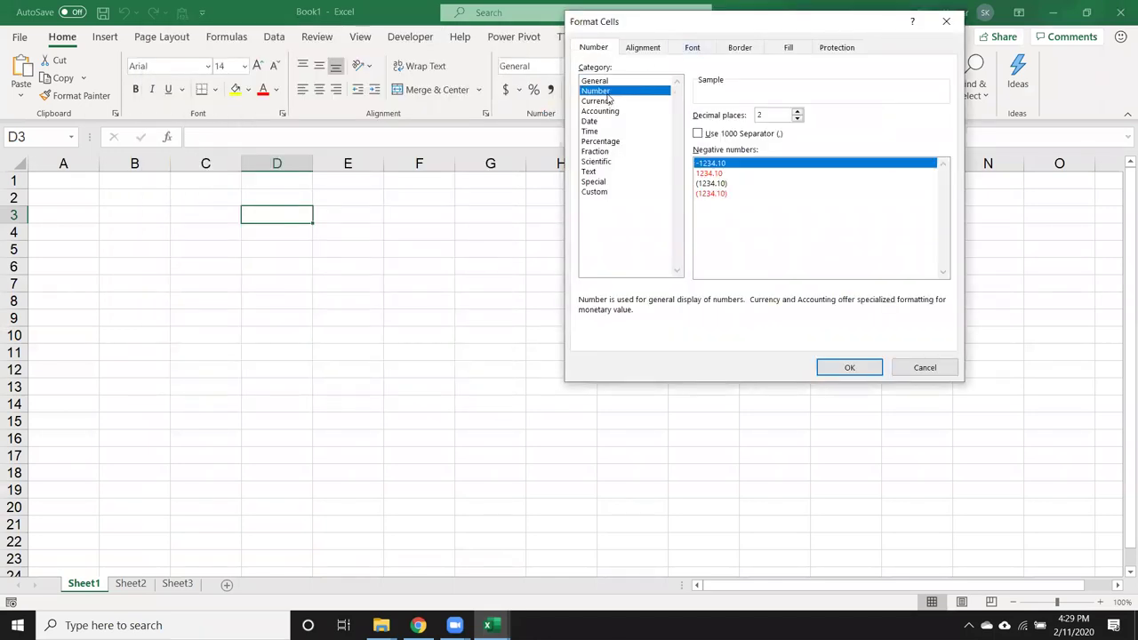
{"action": "left_click", "coordinate": [610, 102]}
{"action": "left_click", "coordinate": [607, 112]}
{"action": "left_click", "coordinate": [603, 122]}
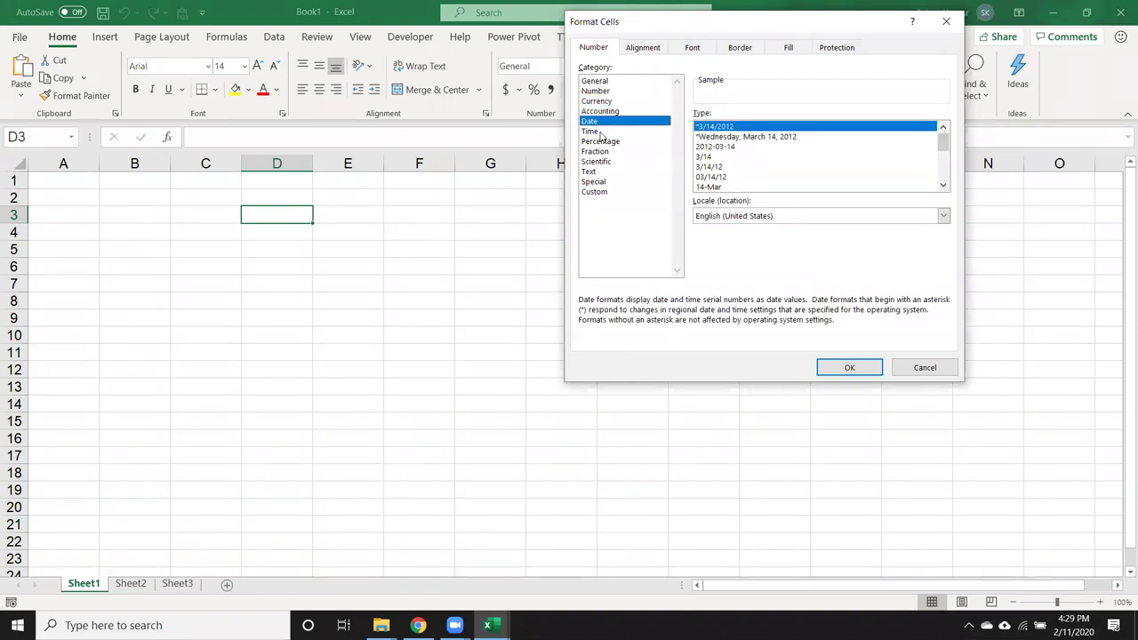
{"action": "left_click", "coordinate": [601, 131]}
{"action": "left_click", "coordinate": [599, 142]}
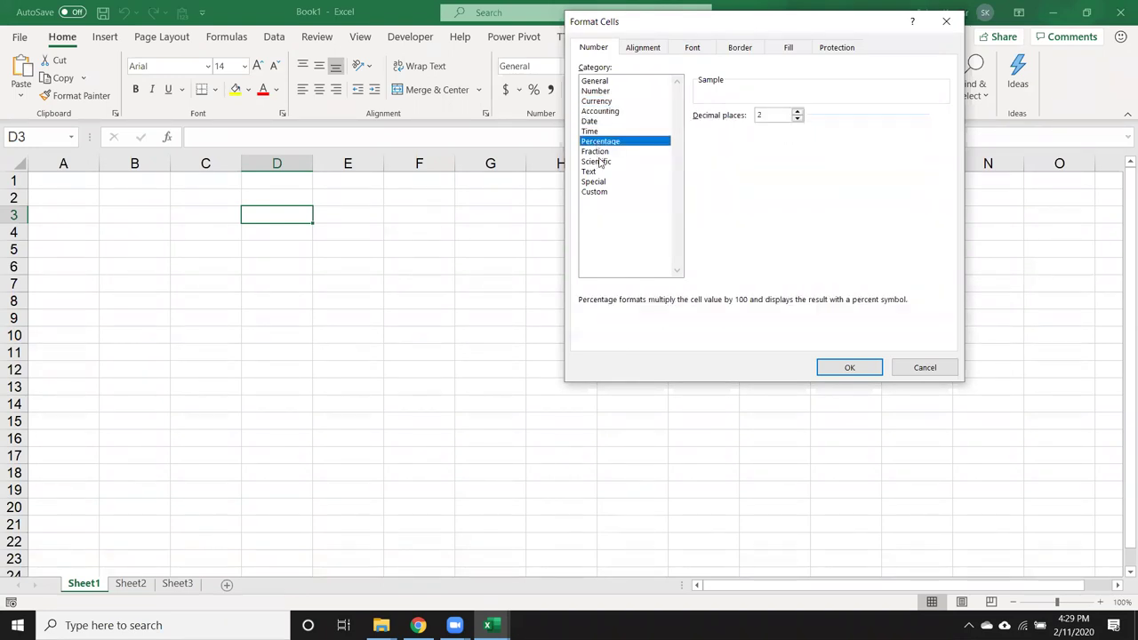
{"action": "left_click", "coordinate": [598, 161]}
{"action": "left_click", "coordinate": [590, 171]}
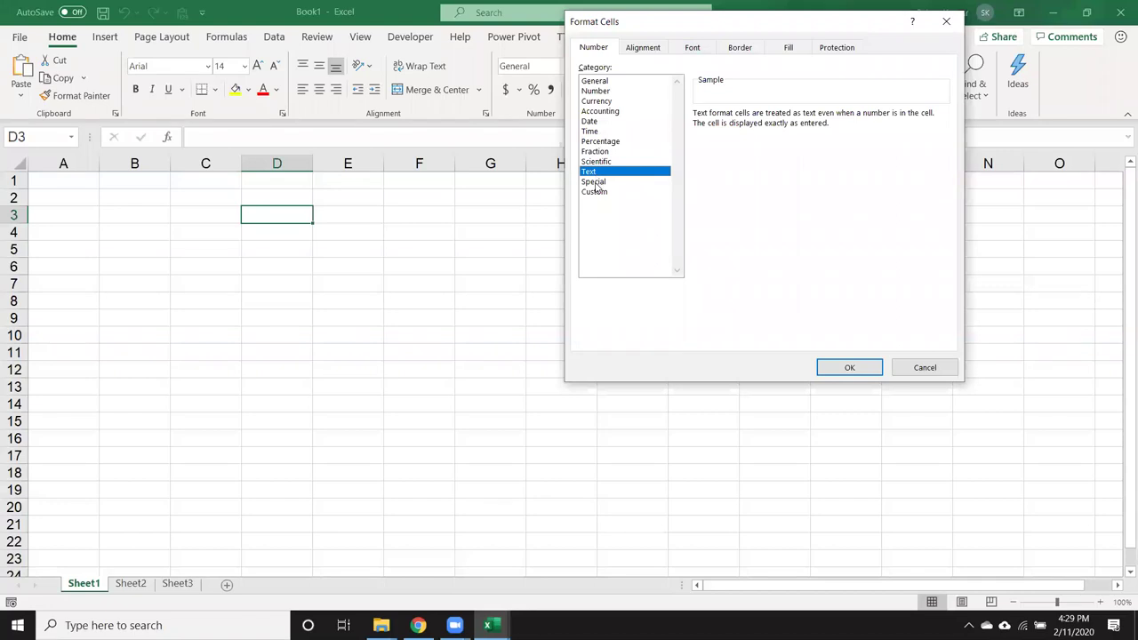
{"action": "left_click", "coordinate": [595, 182]}
{"action": "left_click", "coordinate": [596, 193]}
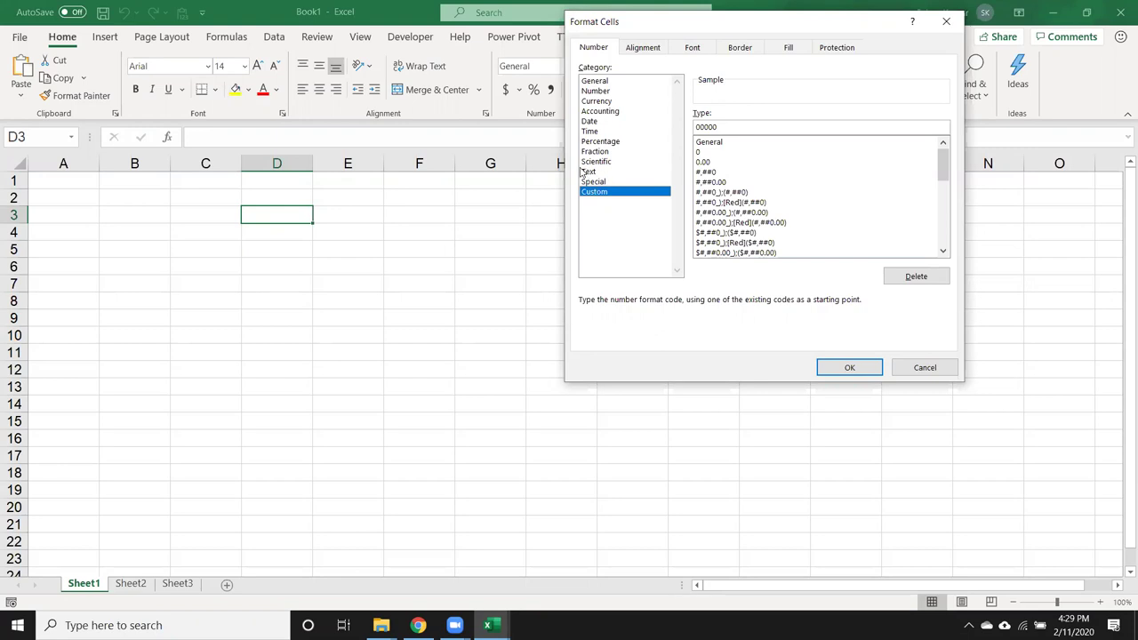
{"action": "key", "text": "Return"}
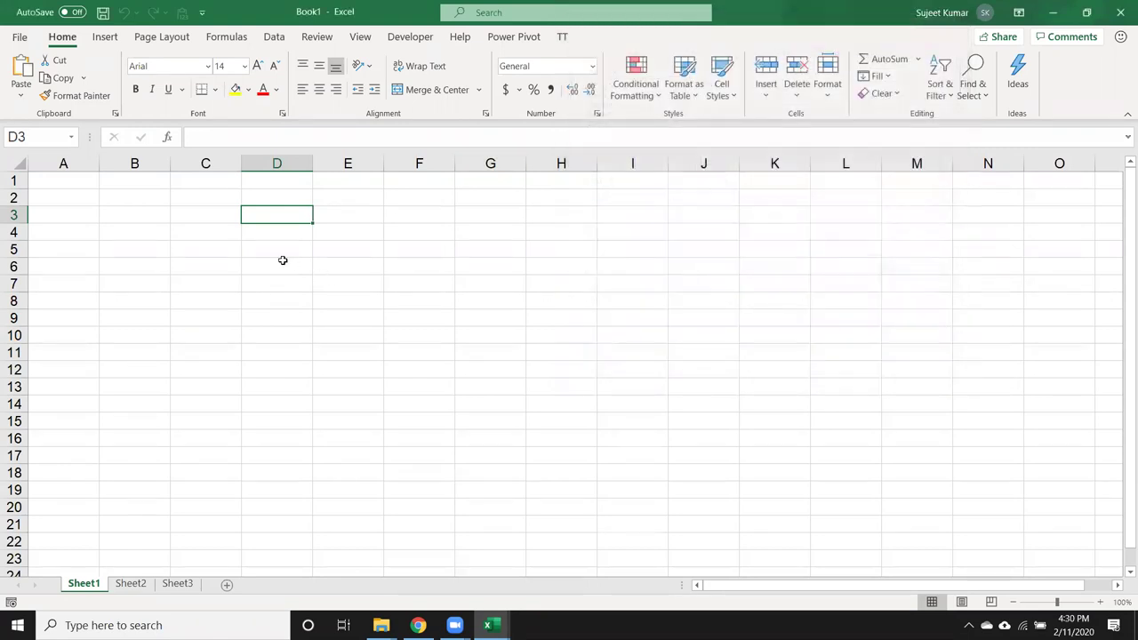
- Enter 1500 in D6, then replace it with the text 'MRP 1500'
{"action": "left_click", "coordinate": [283, 261]}
{"action": "type", "text": "1500"}
{"action": "key", "text": "Return"}
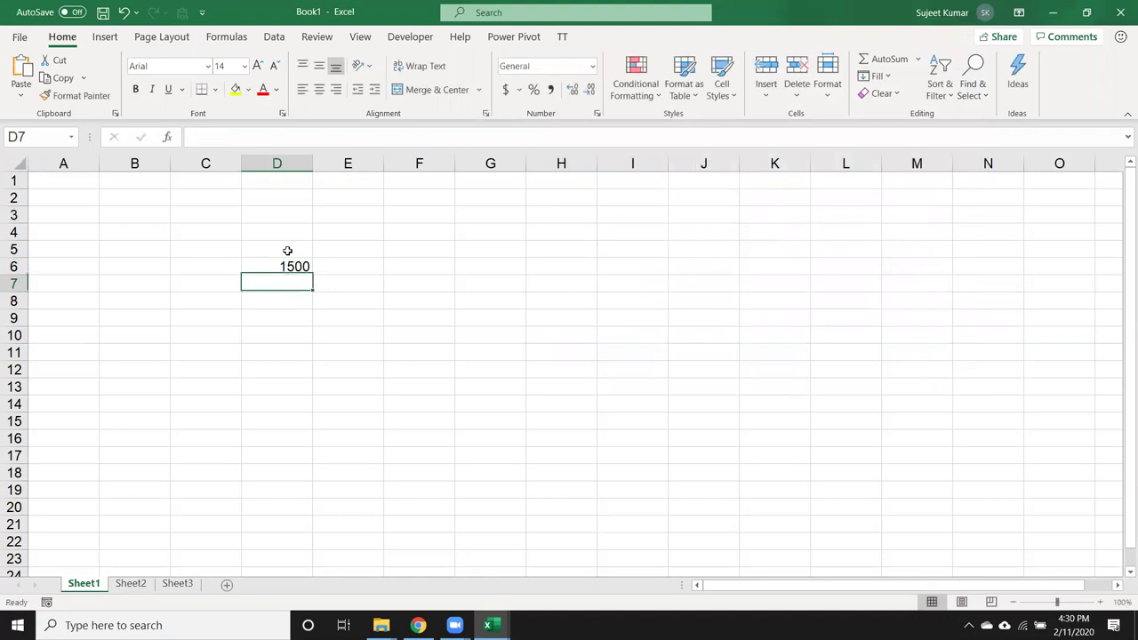
{"action": "key", "text": "Up"}
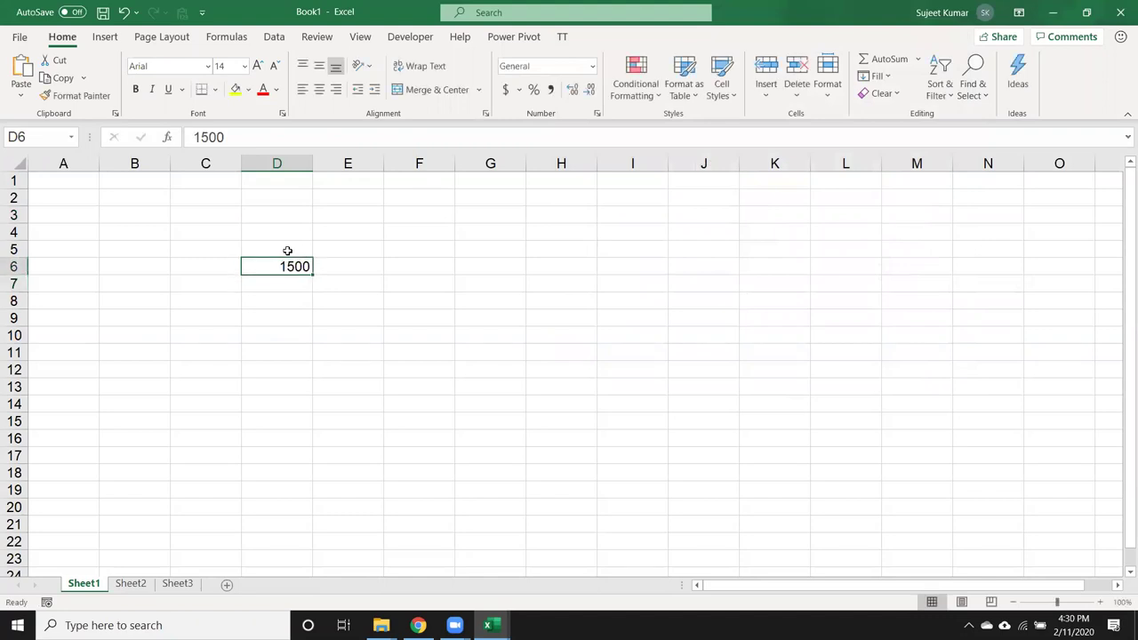
{"action": "type", "text": "MRP 150"}
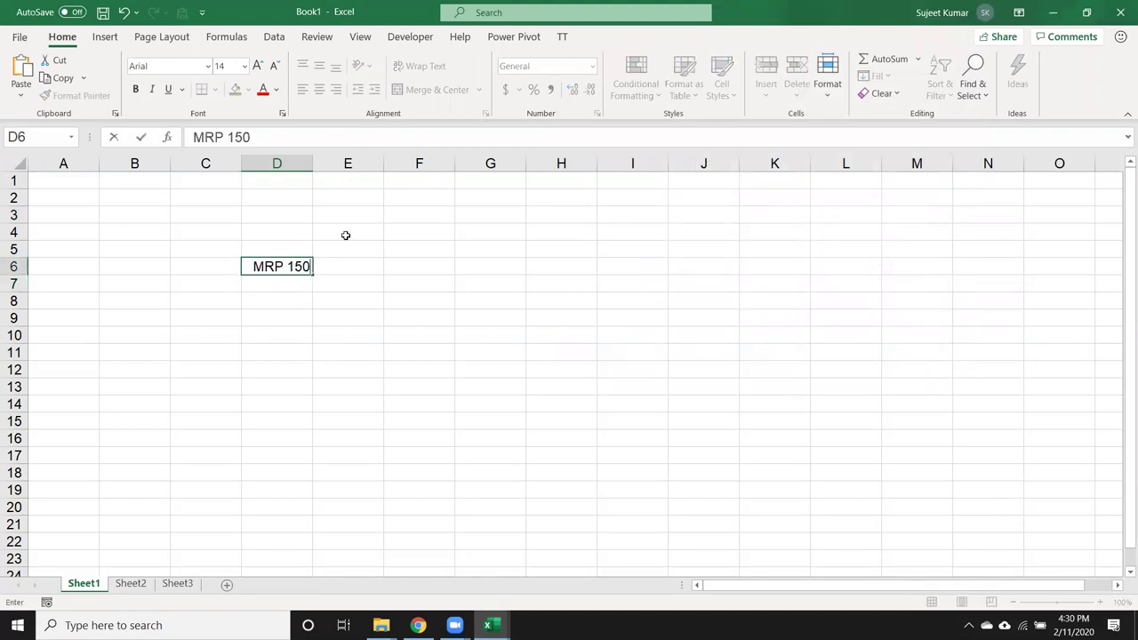
{"action": "type", "text": "0"}
{"action": "key", "text": "Return"}
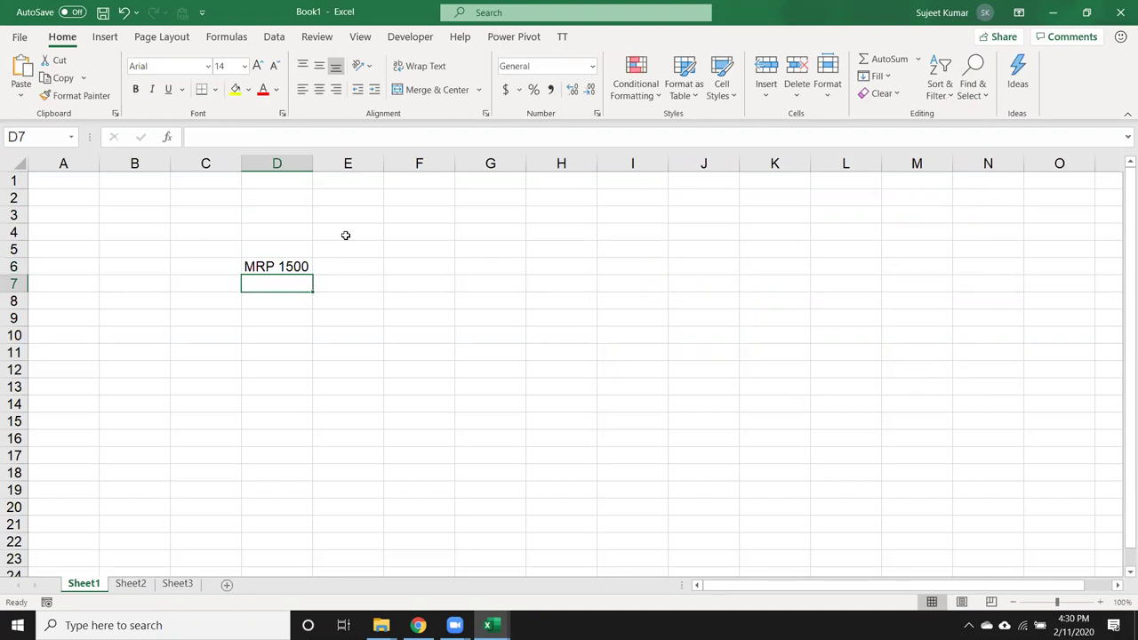
{"action": "key", "text": "Up"}
{"action": "type", "text": "MRP 1500"}
{"action": "key", "text": "Tab"}
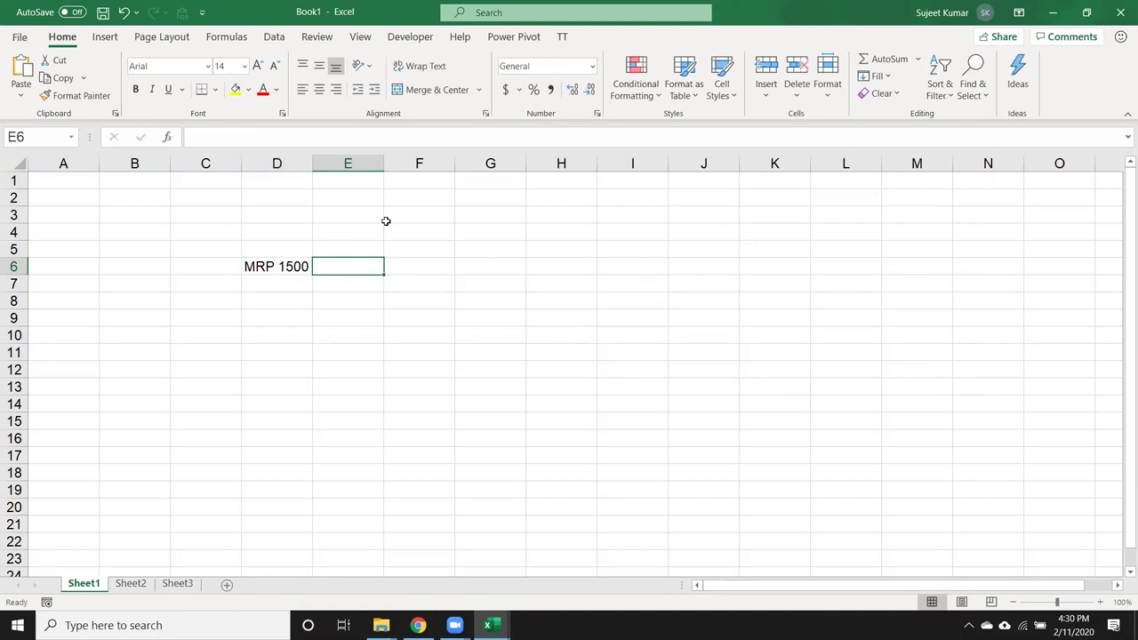
{"action": "key", "text": "Left"}
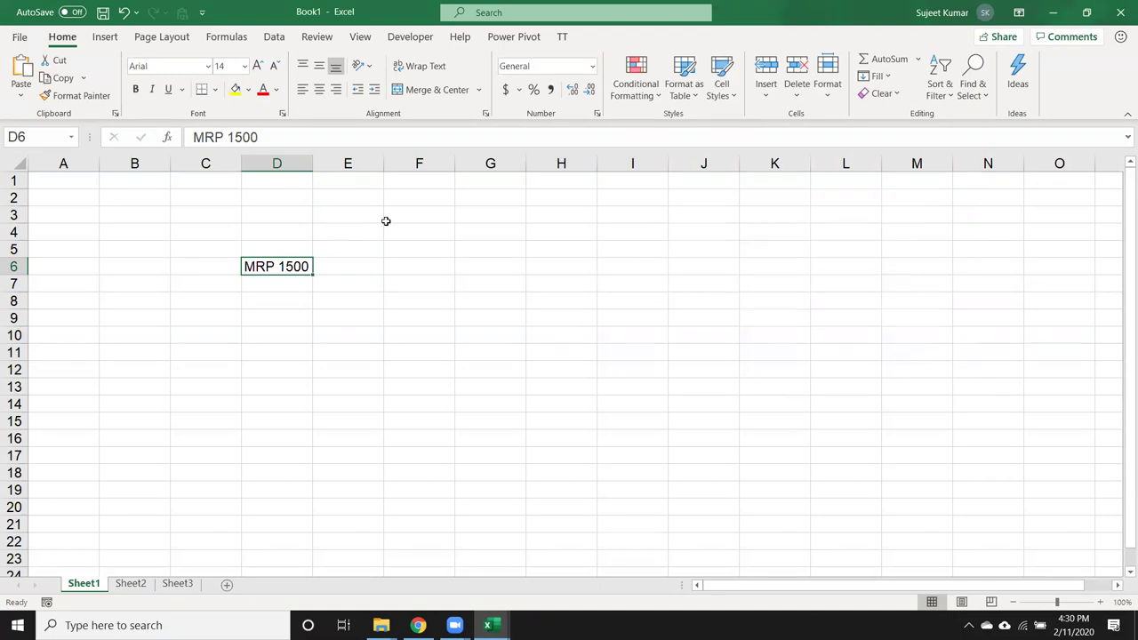
- Try =D6+20 in E6, see the #VALUE! error, and clear E6
{"action": "key", "text": "Right"}
{"action": "type", "text": "="}
{"action": "key", "text": "Left"}
{"action": "type", "text": "+20"}
{"action": "key", "text": "Return"}
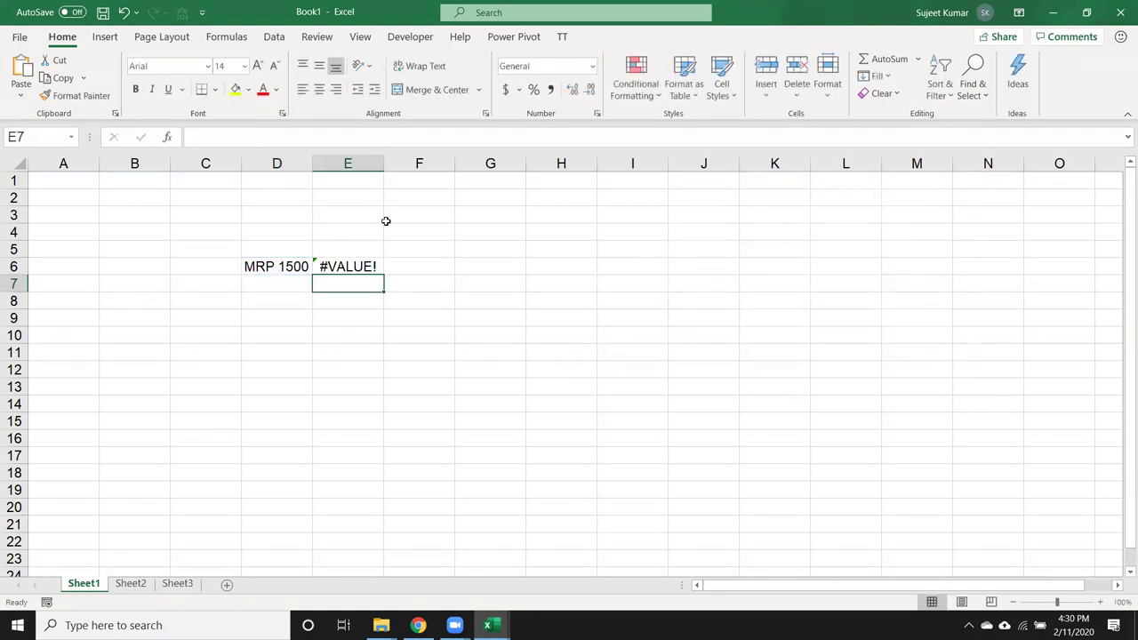
{"action": "key", "text": "Up"}
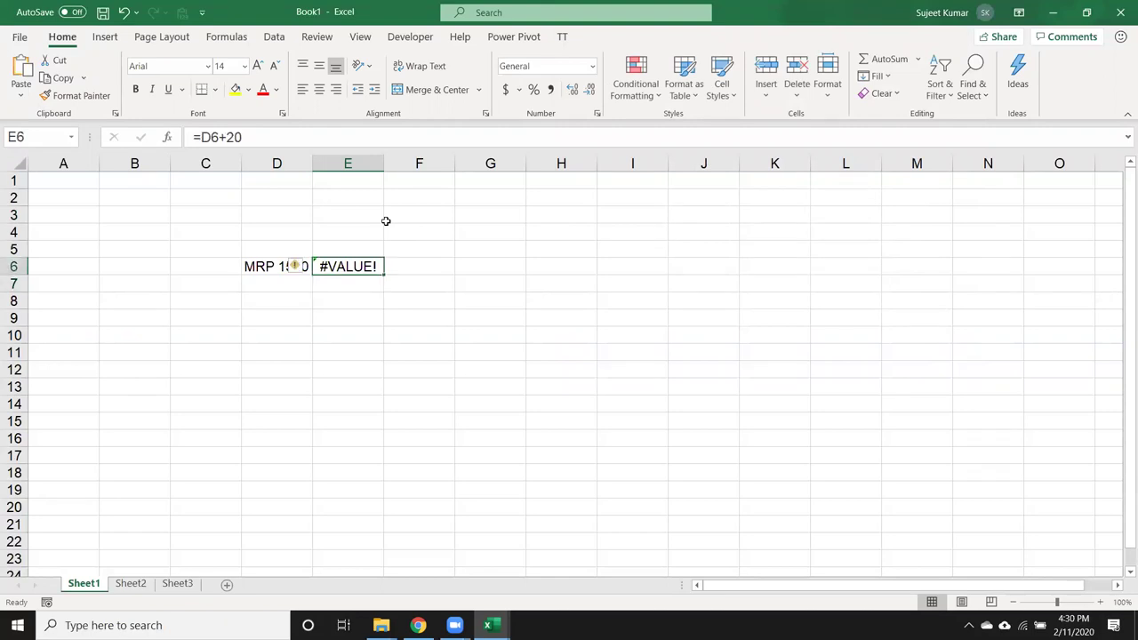
{"action": "key", "text": "Delete"}
{"action": "key", "text": "Down"}
{"action": "key", "text": "Left"}
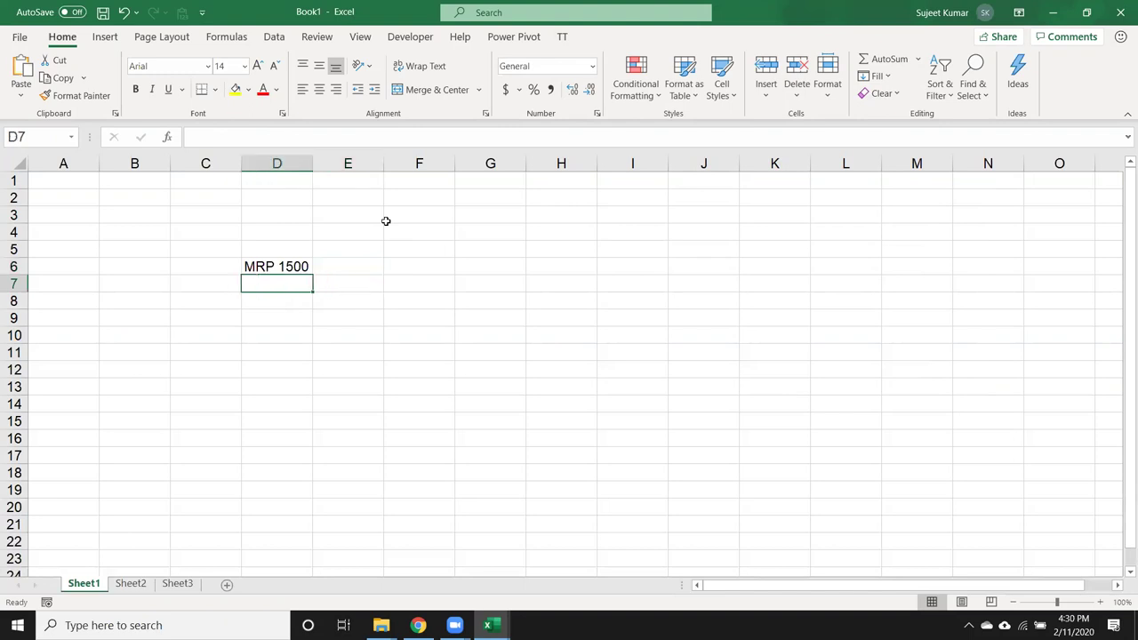
{"action": "key", "text": "Up"}
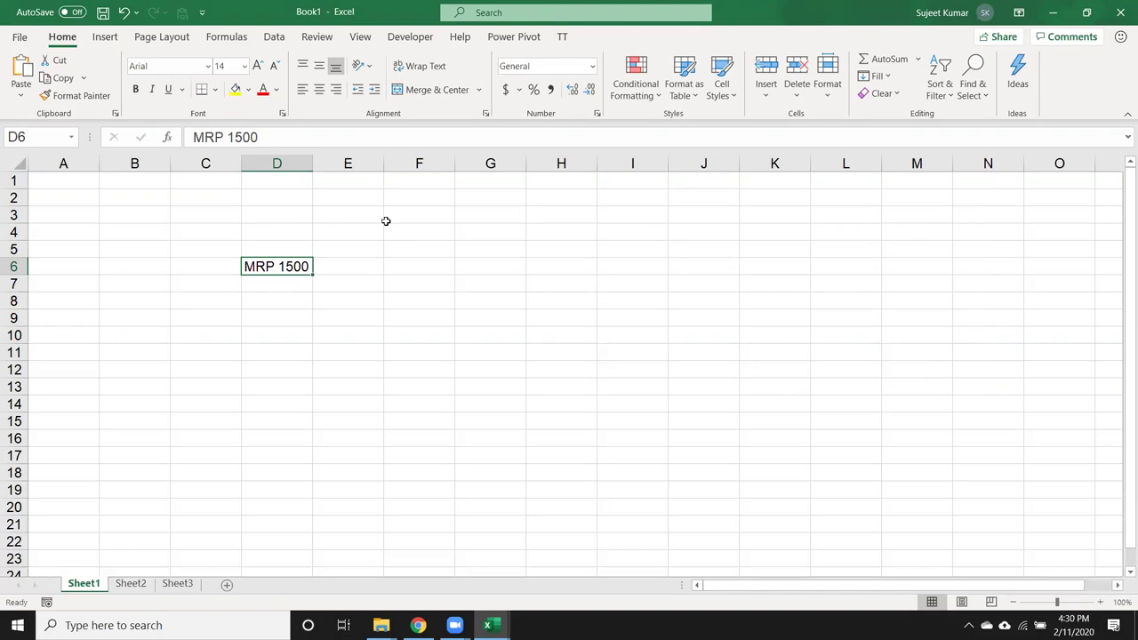
- Enter 1500 in D8 and give it the custom format "MRP"# to show MRP 1500
{"action": "left_click", "coordinate": [295, 296]}
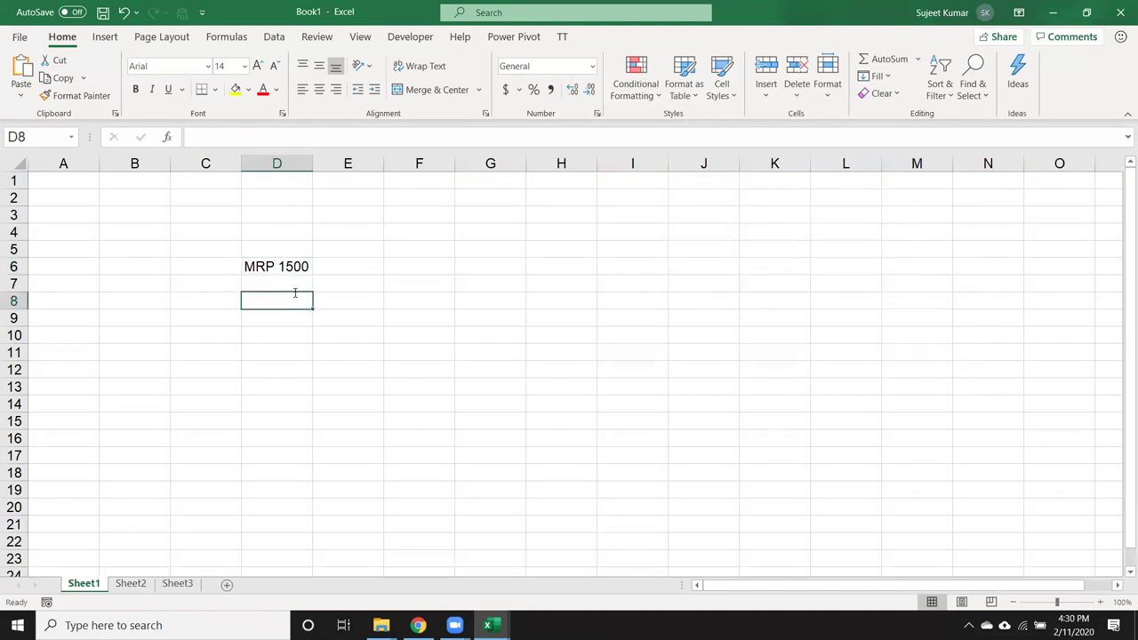
{"action": "type", "text": "1500"}
{"action": "key", "text": "Return"}
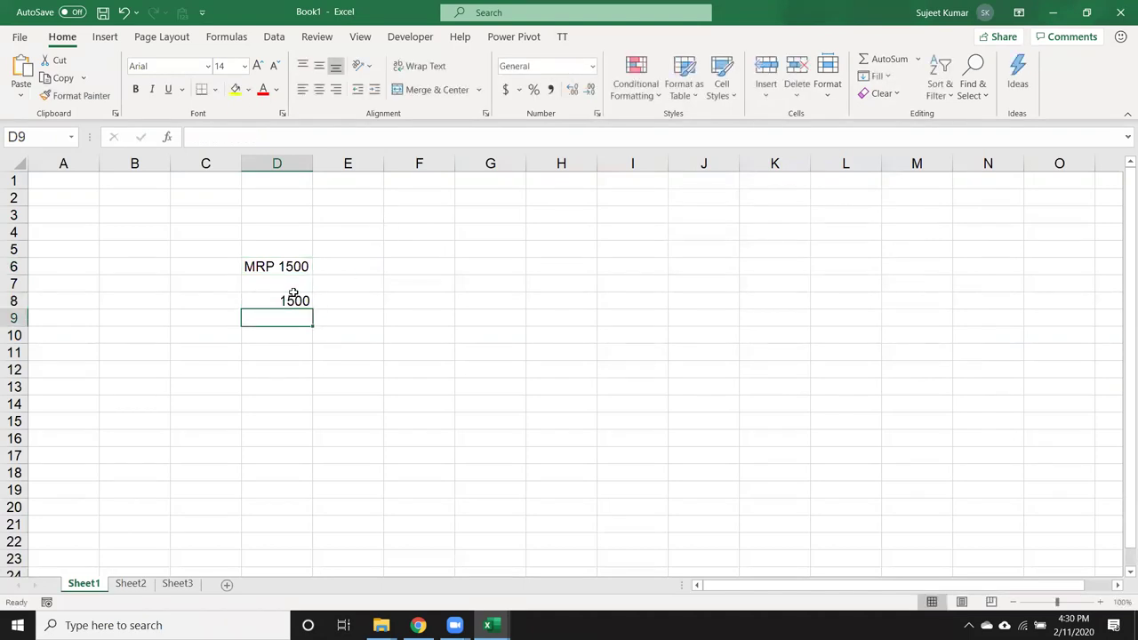
{"action": "left_click", "coordinate": [294, 294]}
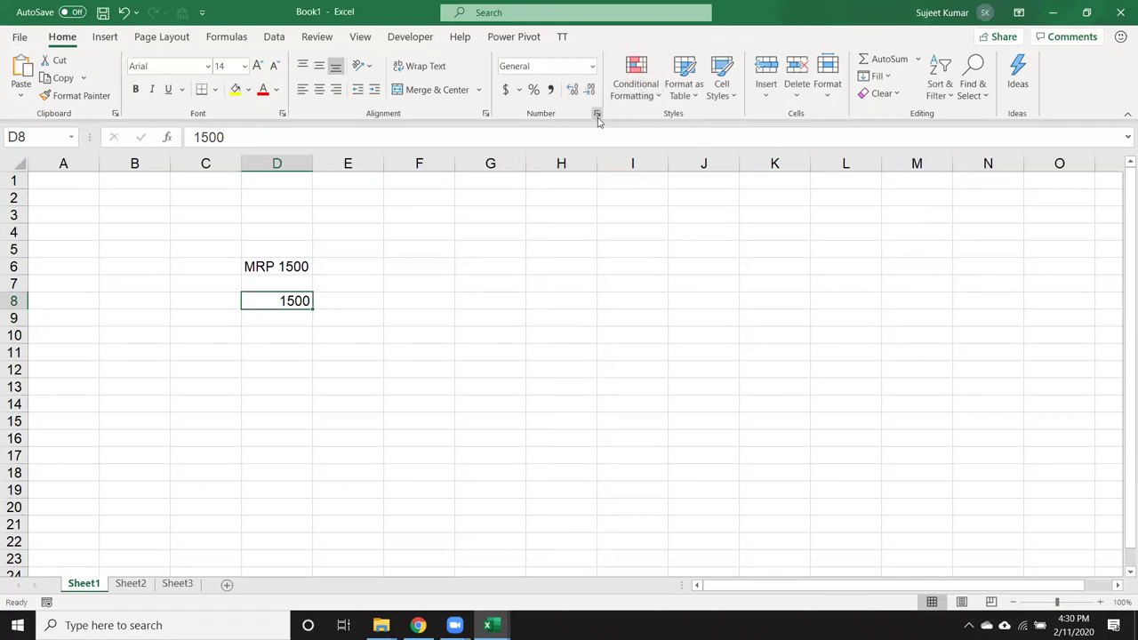
{"action": "left_click", "coordinate": [597, 115]}
{"action": "left_click", "coordinate": [611, 191]}
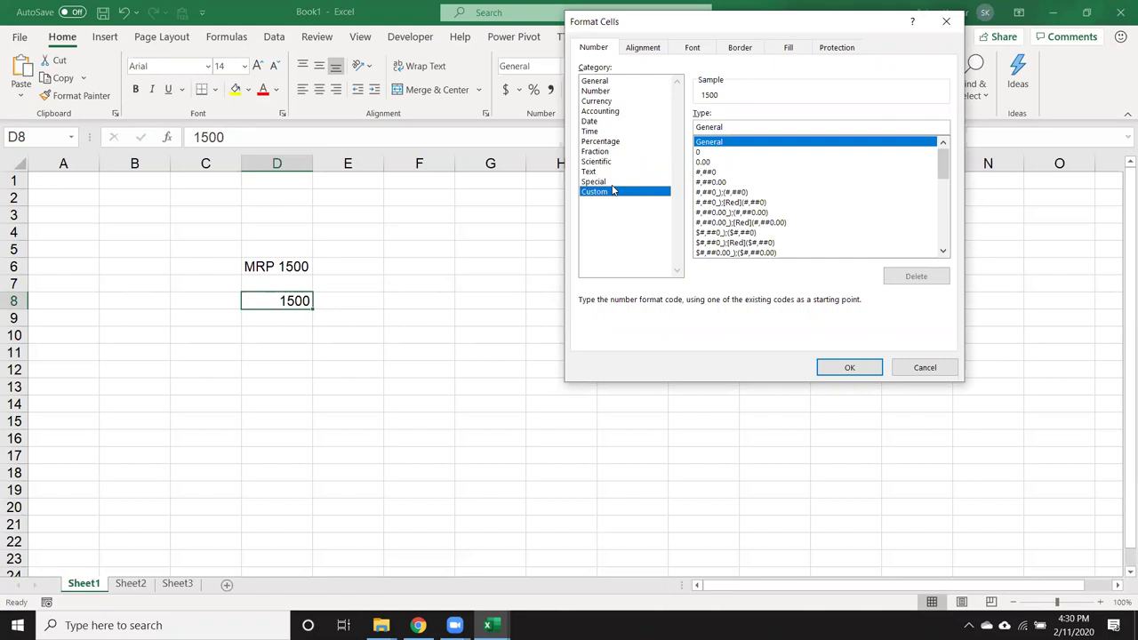
{"action": "double_click", "coordinate": [720, 126]}
{"action": "type", "text": "\"MRP\""}
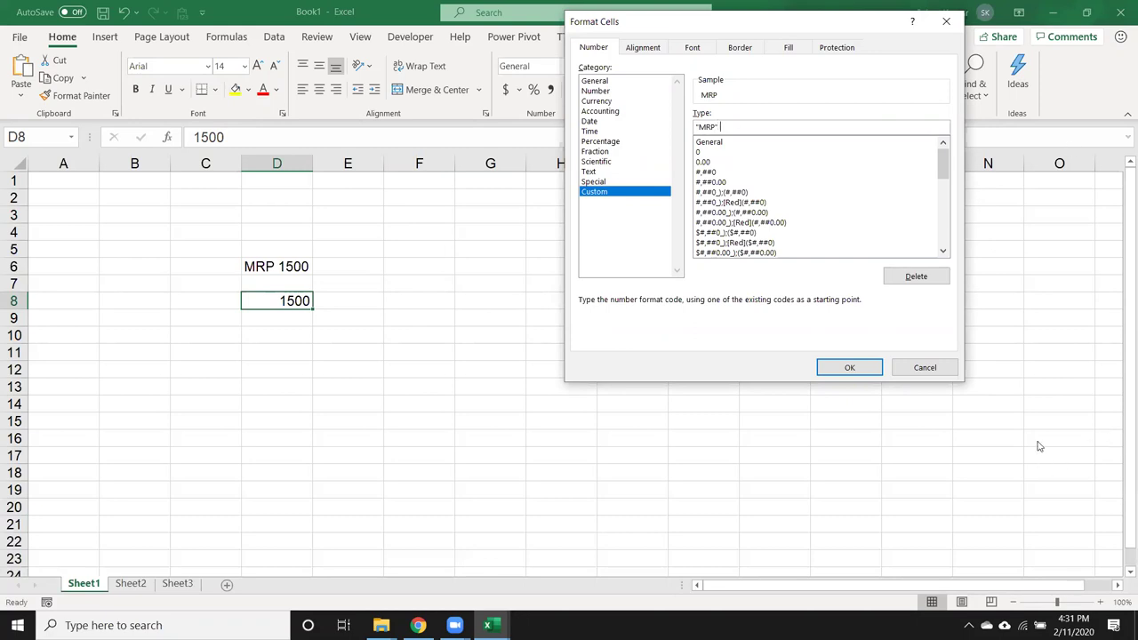
{"action": "type", "text": "#"}
{"action": "key", "text": "Return"}
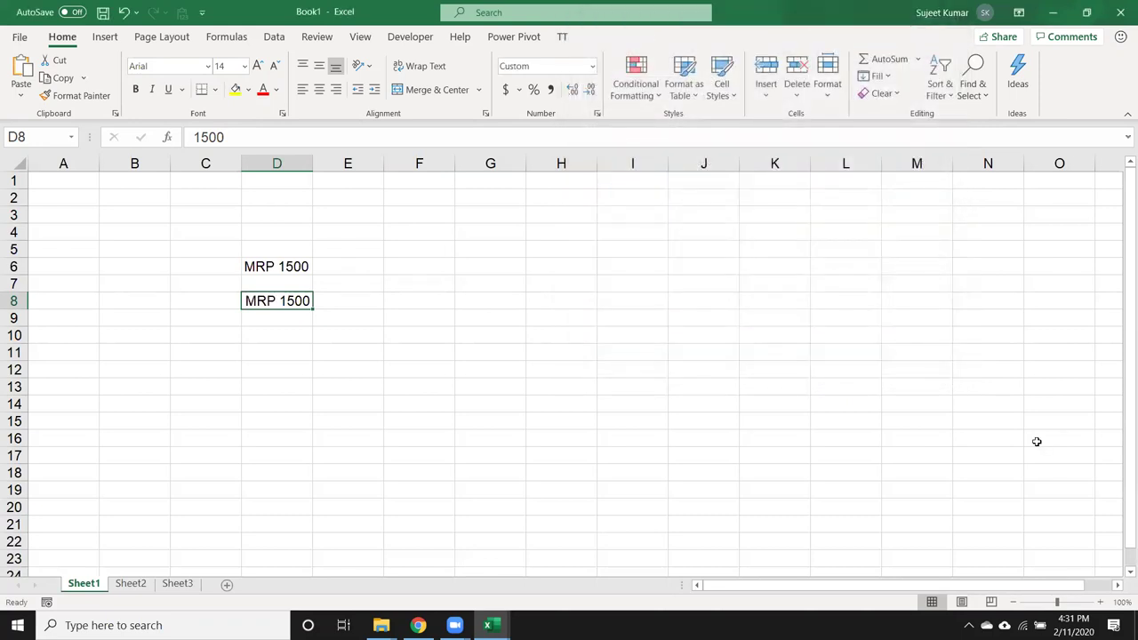
{"action": "key", "text": "Down"}
{"action": "key", "text": "Down"}
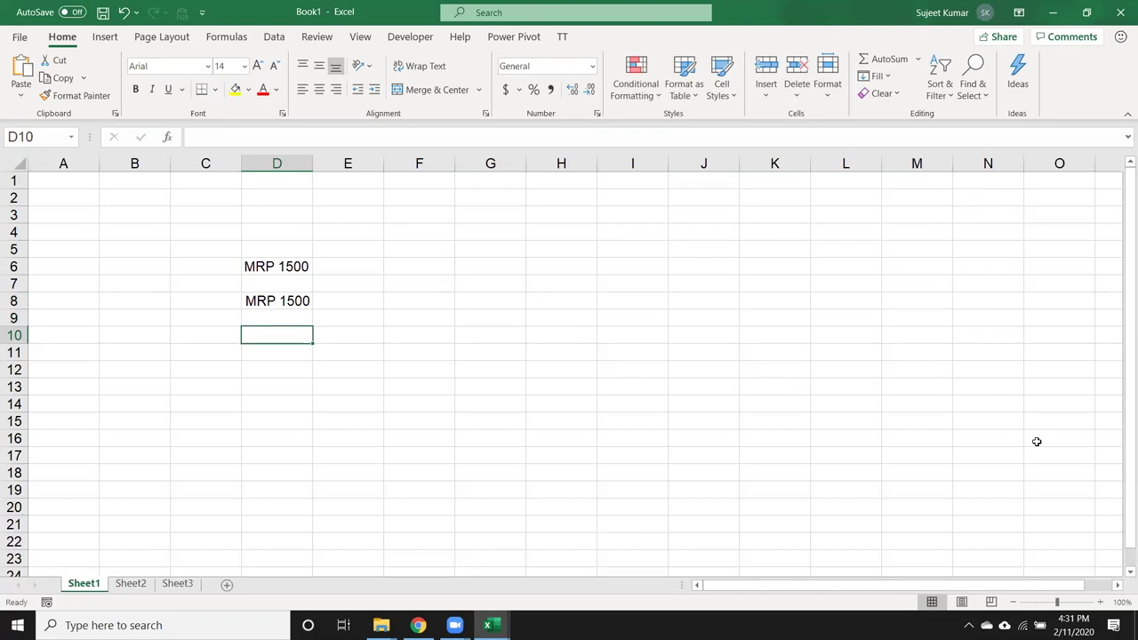
{"action": "key", "text": "Up"}
{"action": "key", "text": "Up"}
{"action": "key", "text": "Up"}
{"action": "key", "text": "Up"}
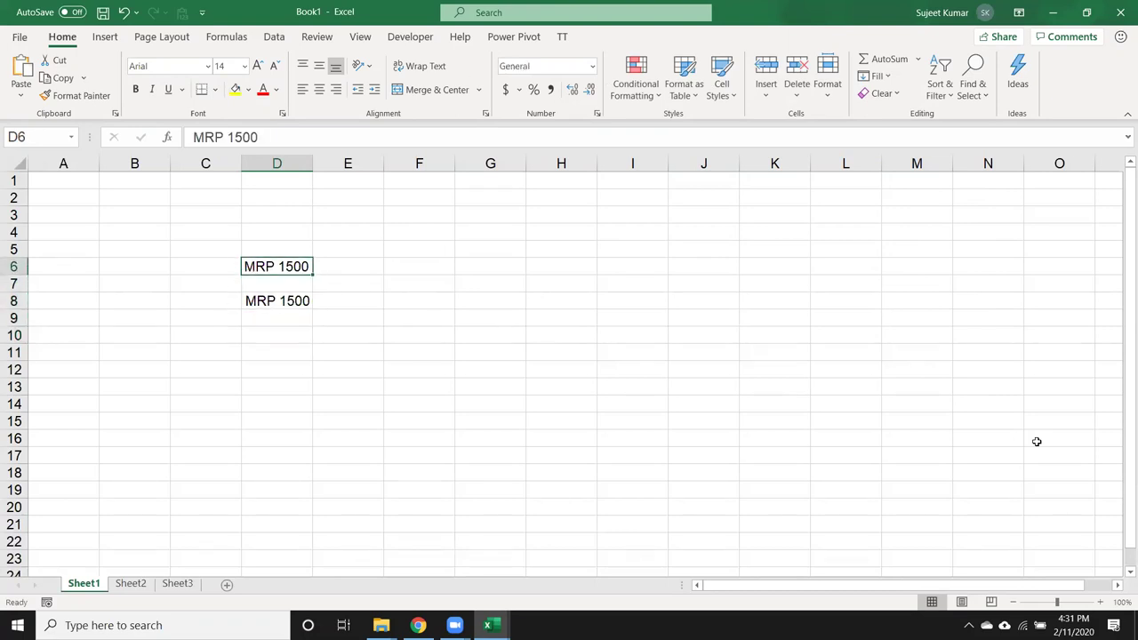
- Enter =D8+20 in E8, which displays MRP 1520
{"action": "key", "text": "Down"}
{"action": "key", "text": "Down"}
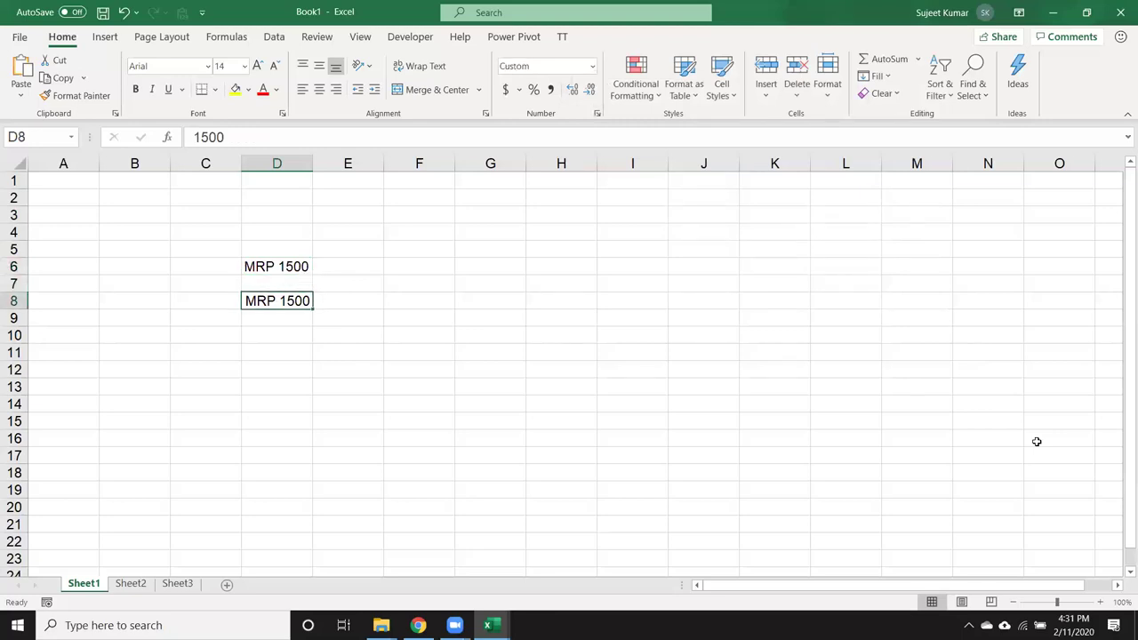
{"action": "key", "text": "Right"}
{"action": "type", "text": "="}
{"action": "key", "text": "Left"}
{"action": "type", "text": "+20"}
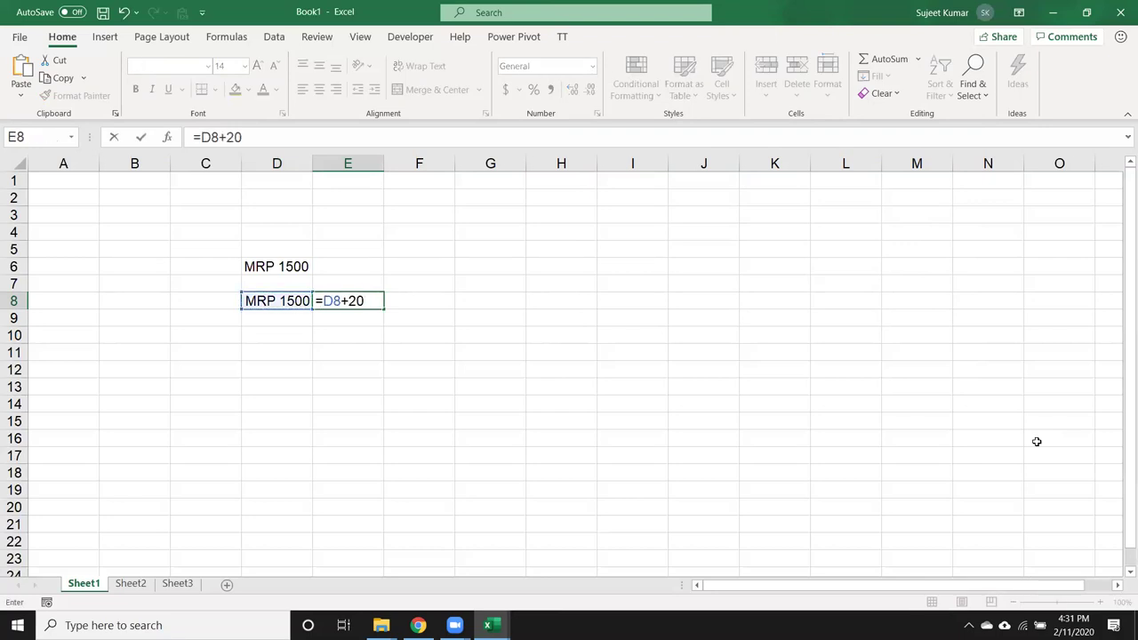
{"action": "key", "text": "Return"}
{"action": "key", "text": "Up"}
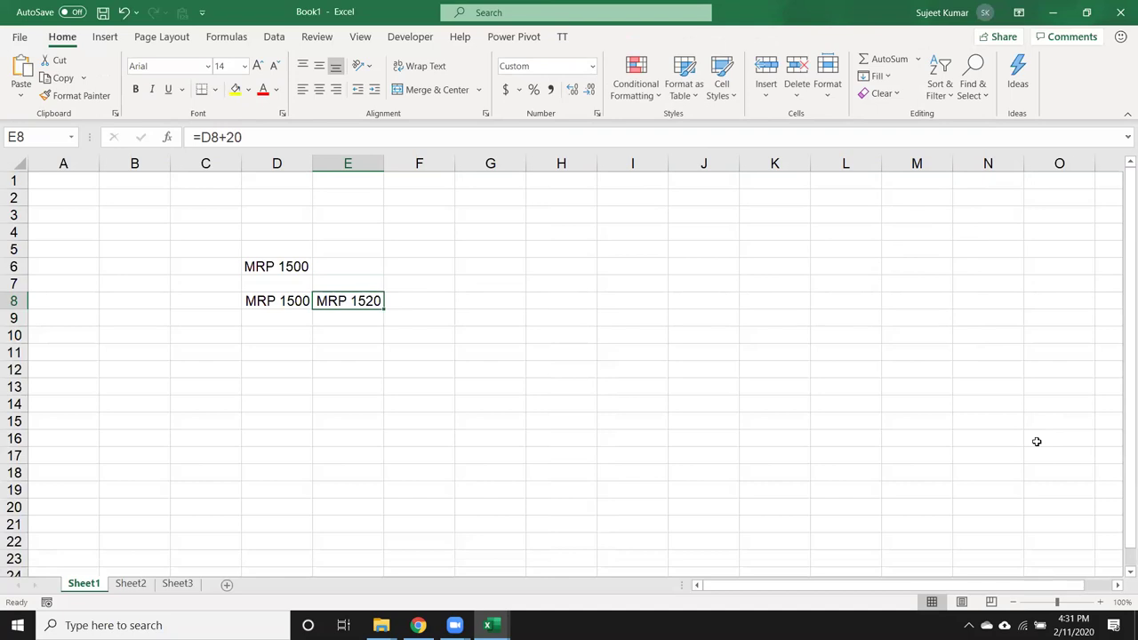
{"action": "key", "text": "Up"}
{"action": "key", "text": "Up"}
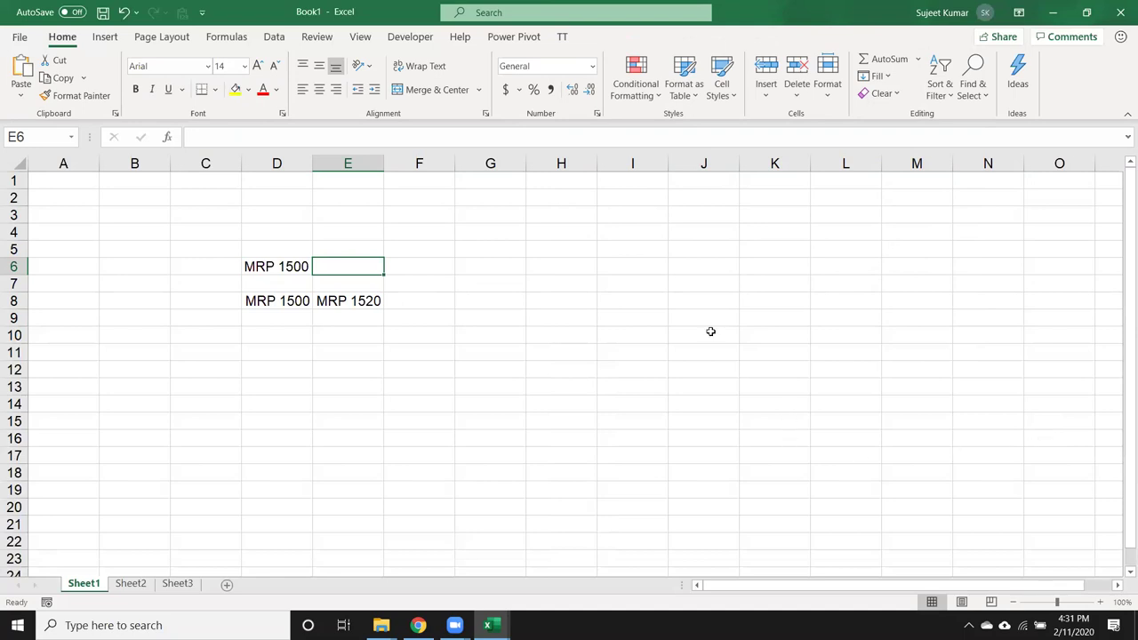
- Put the heading chq in A1 and enter '0012456 as text in A2
{"action": "left_click", "coordinate": [90, 182]}
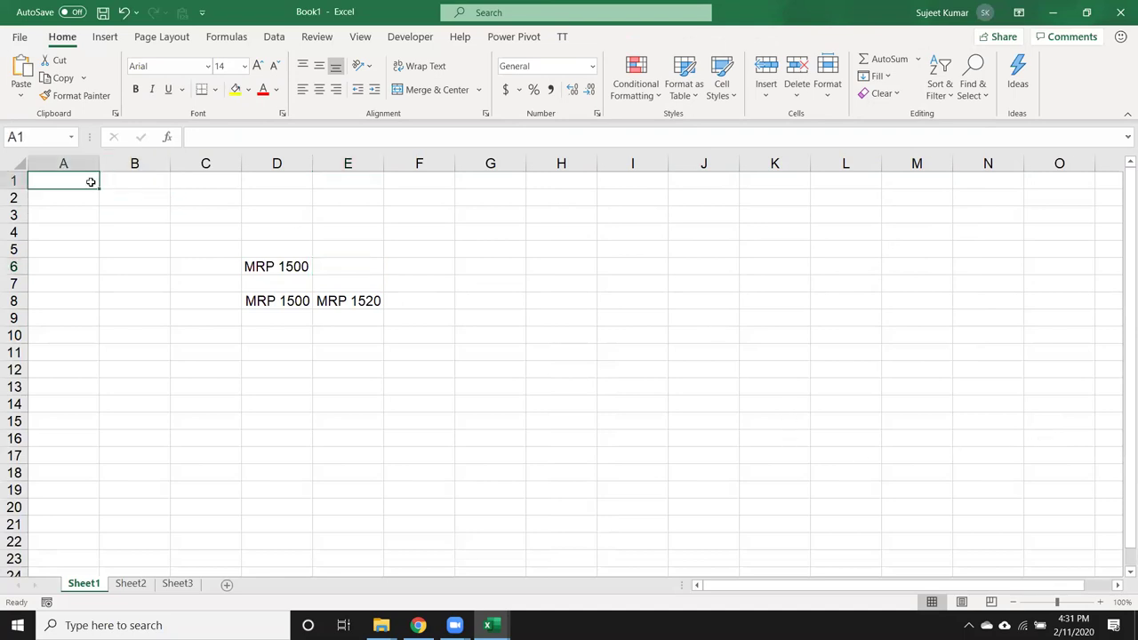
{"action": "type", "text": "chq"}
{"action": "key", "text": "Return"}
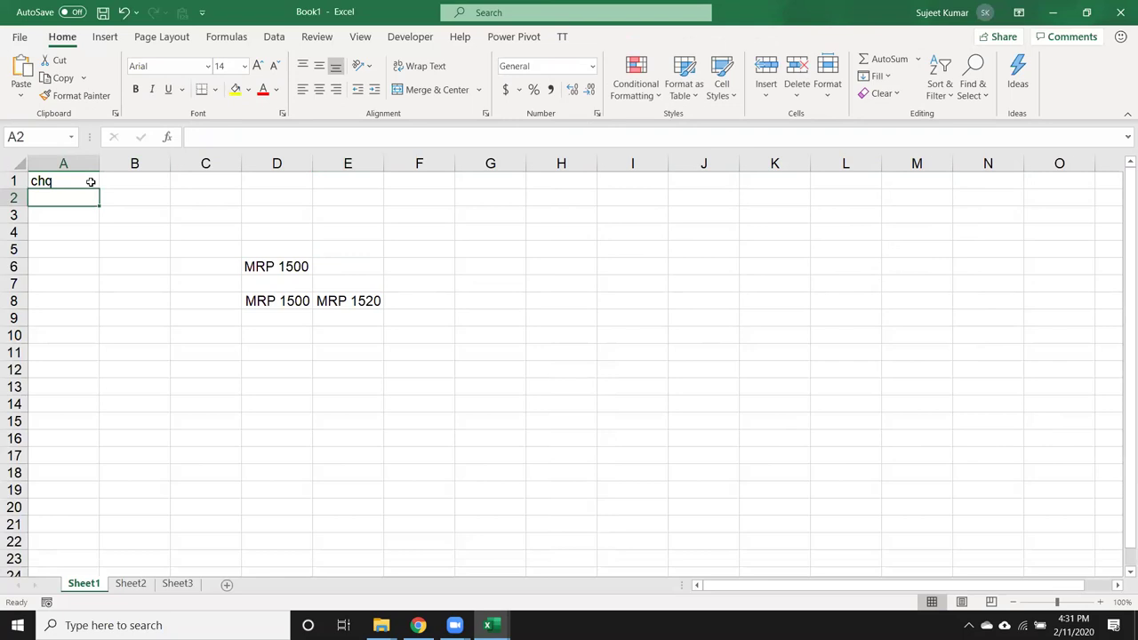
{"action": "type", "text": "'"}
{"action": "key", "text": "Escape"}
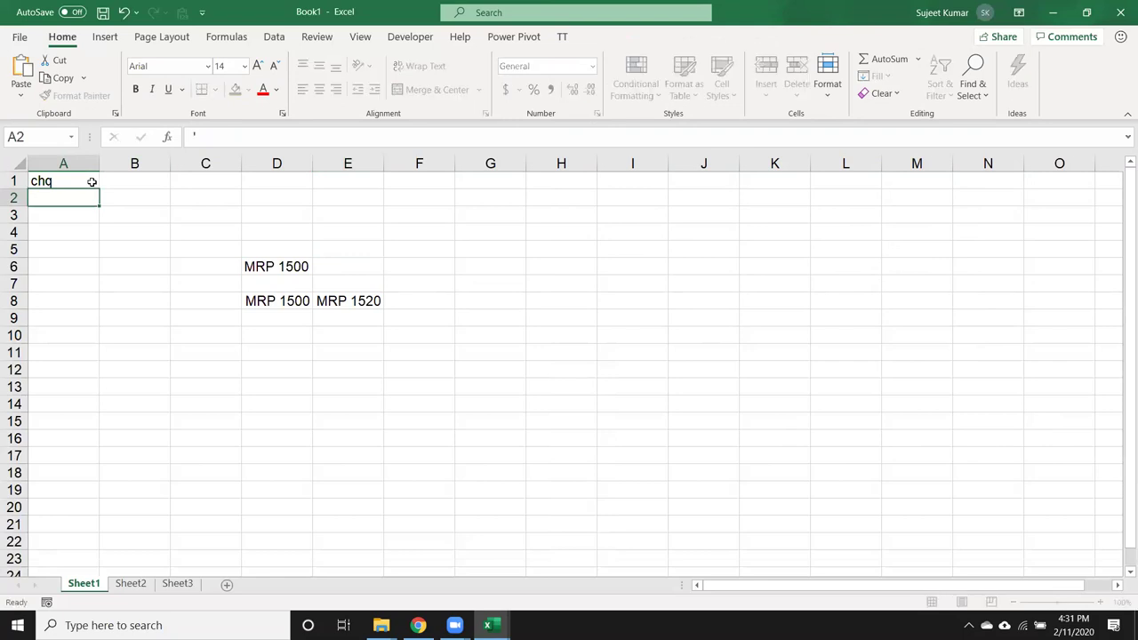
{"action": "type", "text": "000126564"}
{"action": "key", "text": "Return"}
{"action": "key", "text": "Up"}
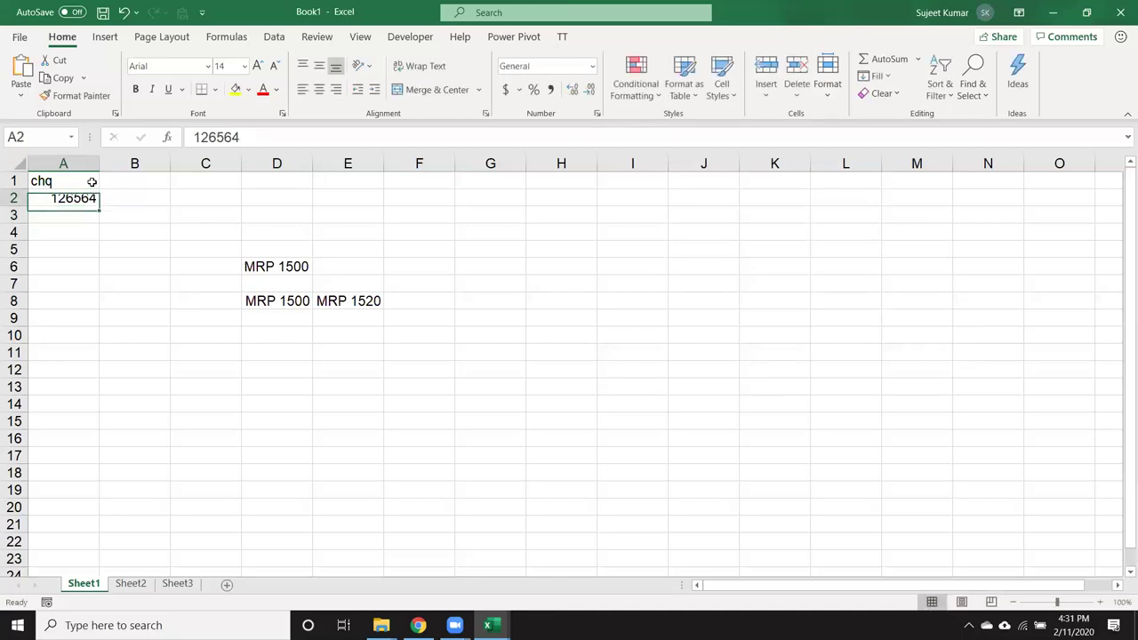
{"action": "key", "text": "Delete"}
{"action": "type", "text": "'"}
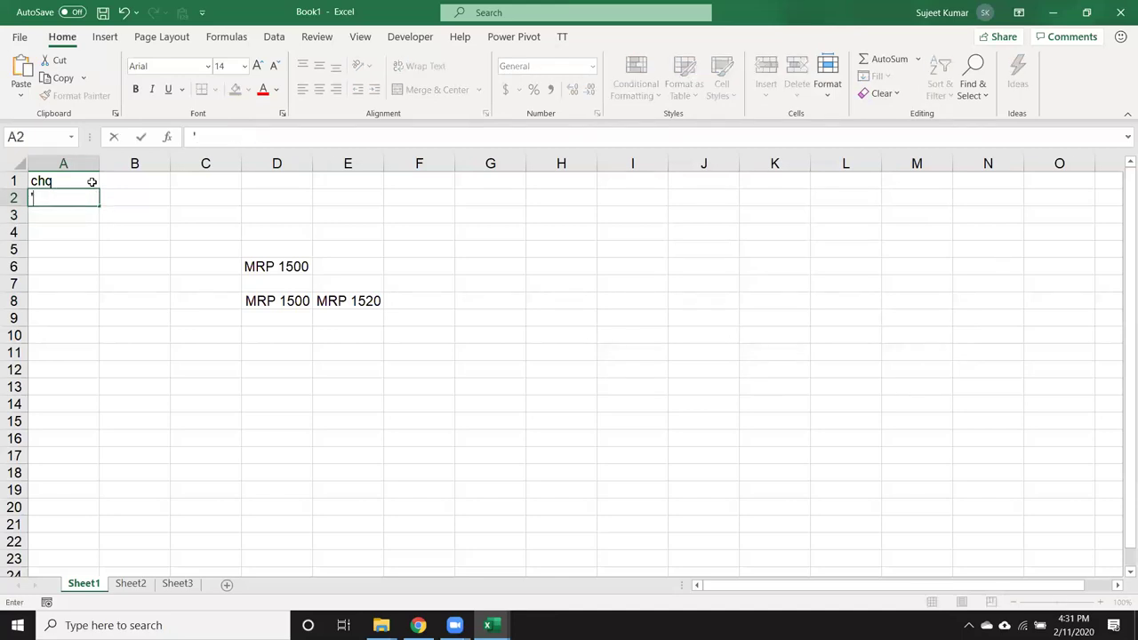
{"action": "type", "text": "0012456"}
{"action": "key", "text": "Return"}
- Enter '001255 in A3 and trim A2 to 012456
{"action": "type", "text": "'001255"}
{"action": "key", "text": "Return"}
{"action": "key", "text": "Up"}
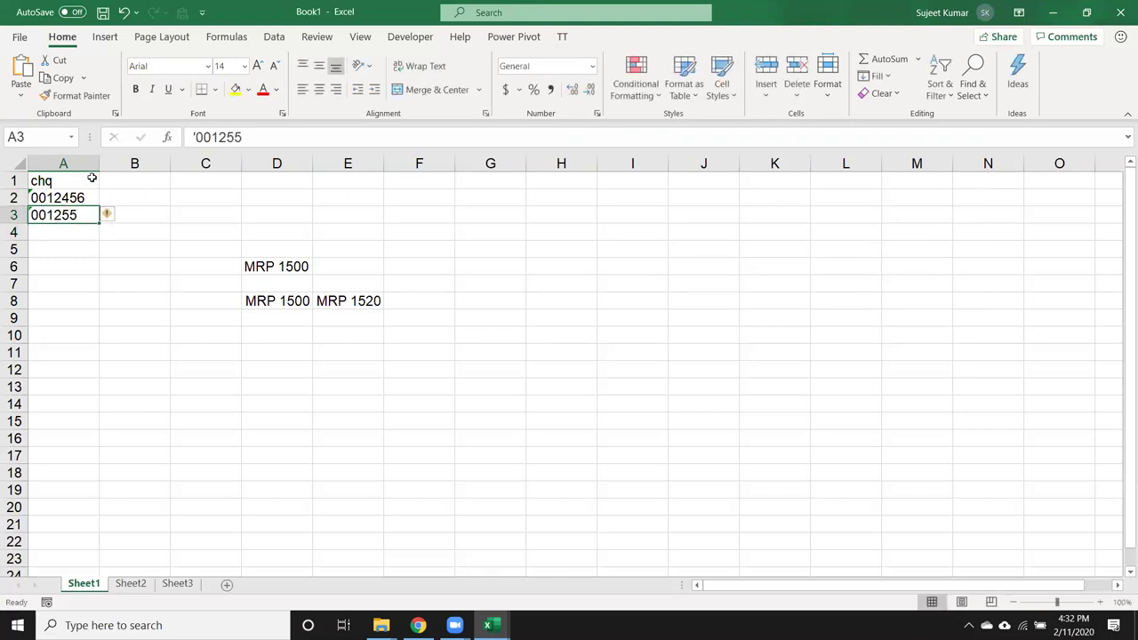
{"action": "key", "text": "Up"}
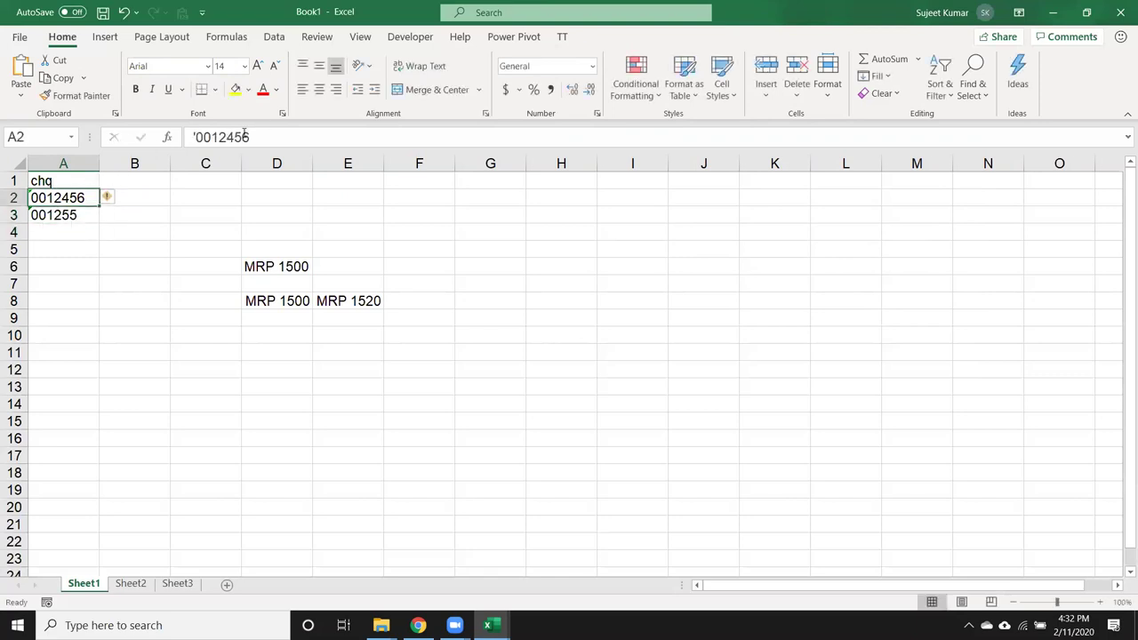
{"action": "left_click", "coordinate": [204, 140]}
{"action": "key", "text": "Delete"}
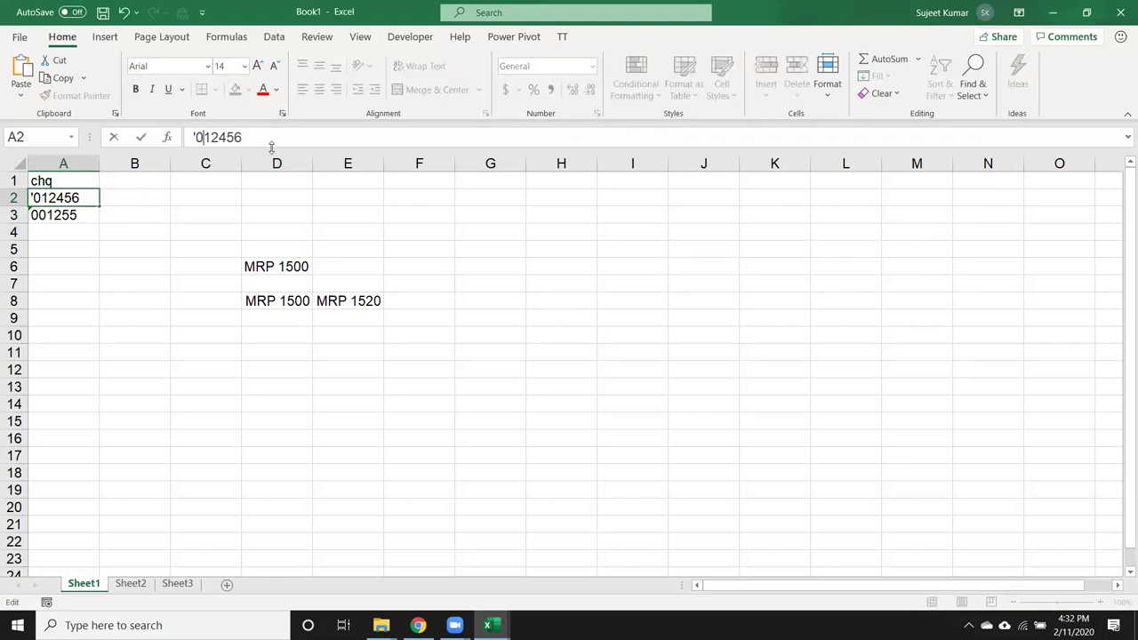
{"action": "key", "text": "Return"}
{"action": "key", "text": "Up"}
{"action": "key", "text": "Down"}
{"action": "key", "text": "Down"}
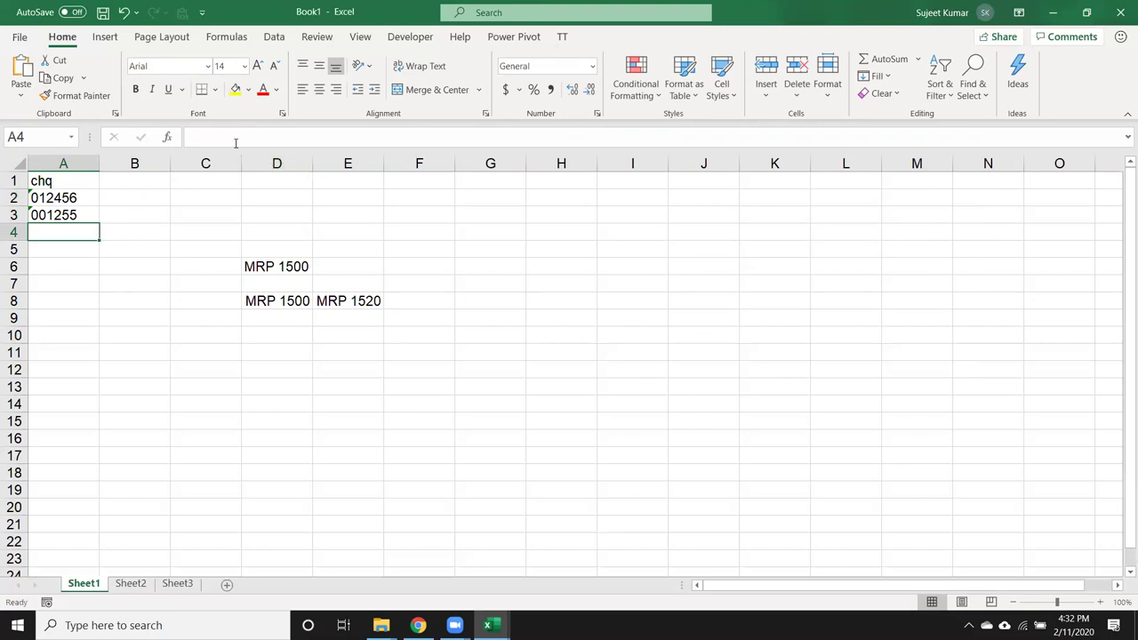
- Format the whole of column A as Text
{"action": "left_click", "coordinate": [73, 164]}
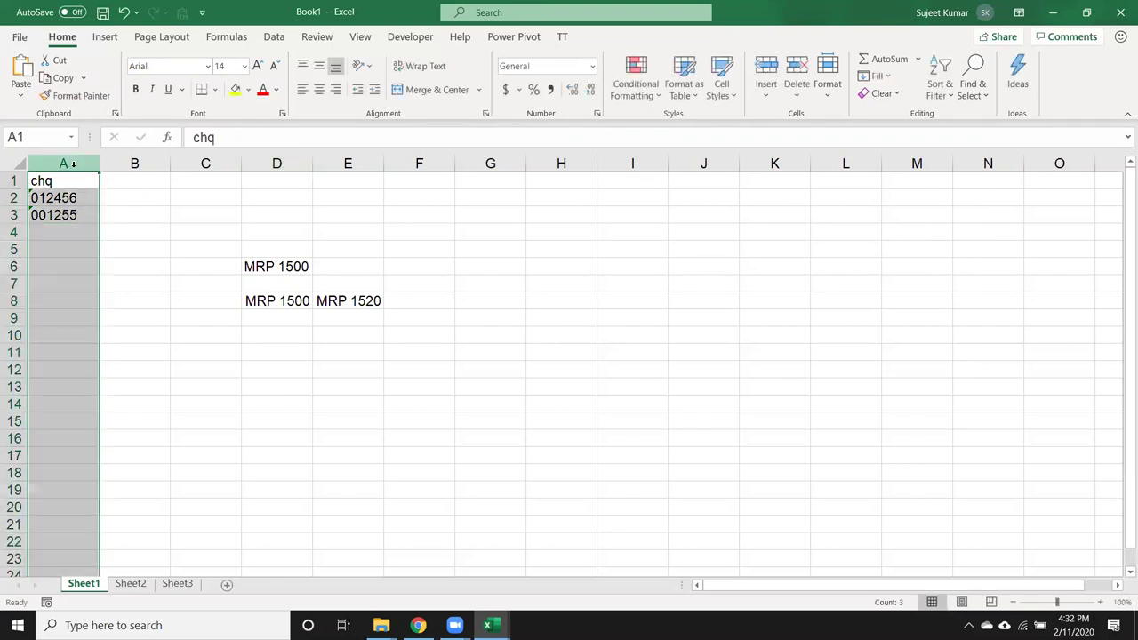
{"action": "right_click", "coordinate": [74, 166]}
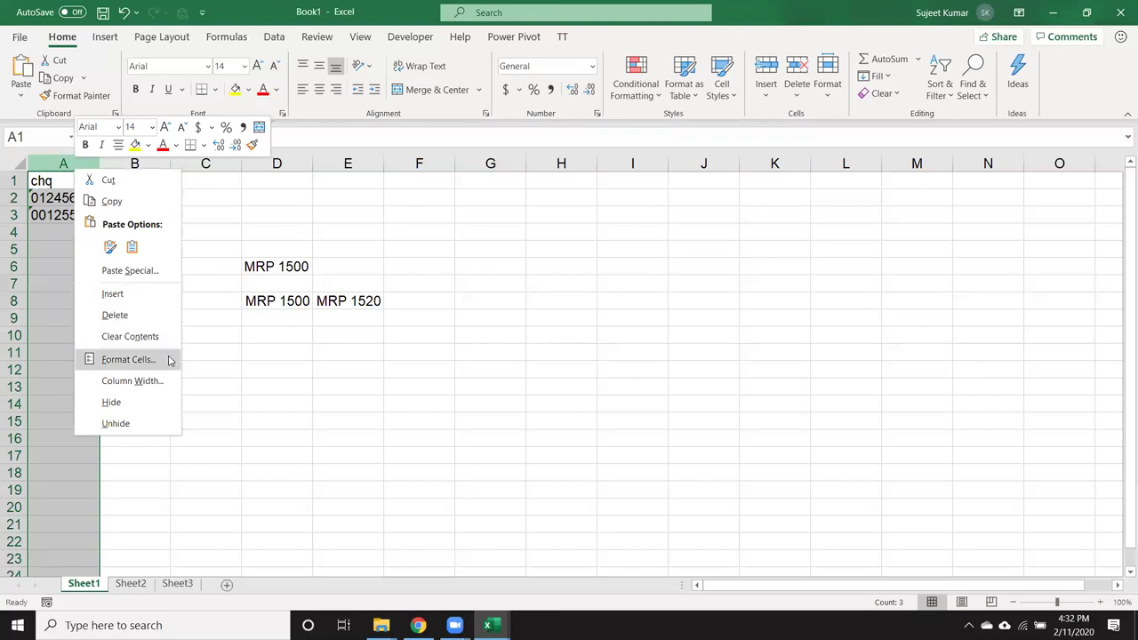
{"action": "left_click", "coordinate": [128, 359]}
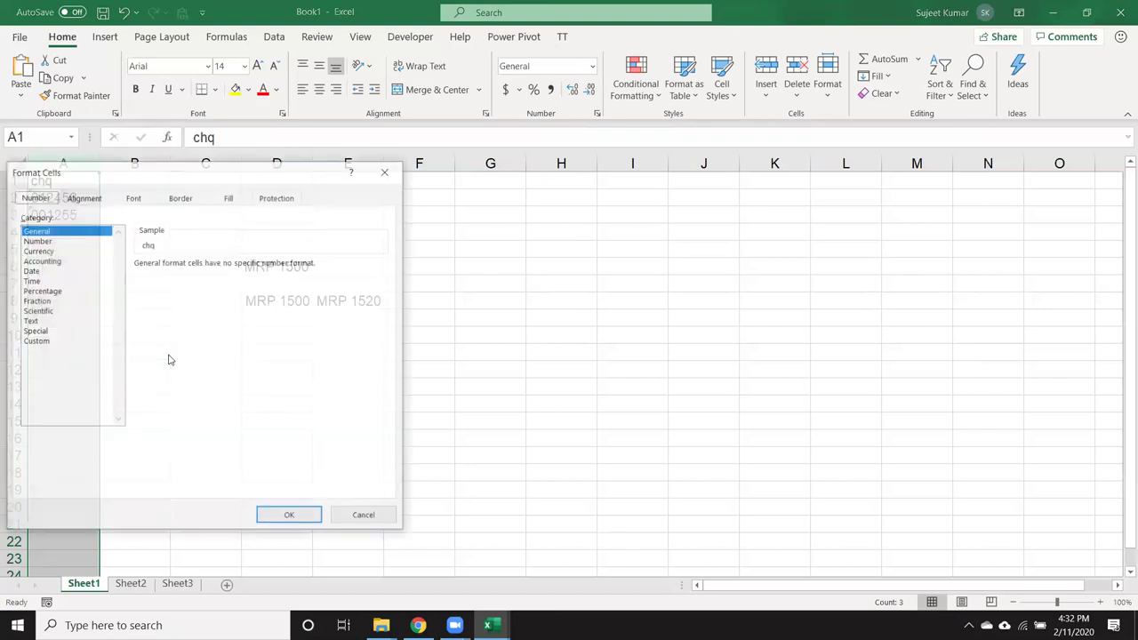
{"action": "left_click", "coordinate": [30, 322]}
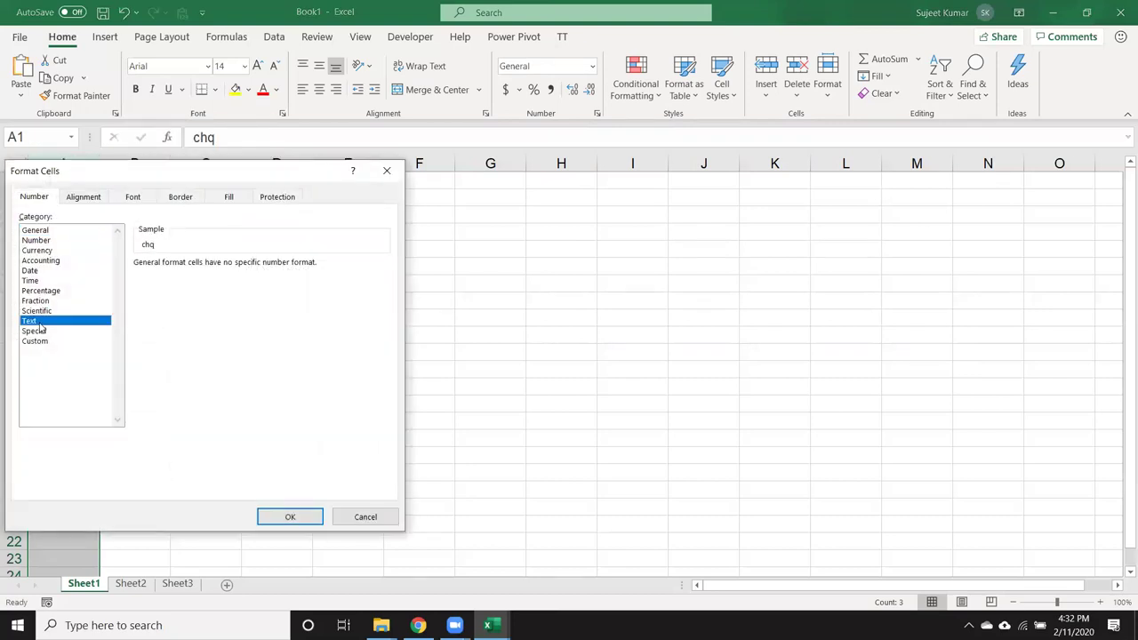
{"action": "left_click", "coordinate": [278, 517]}
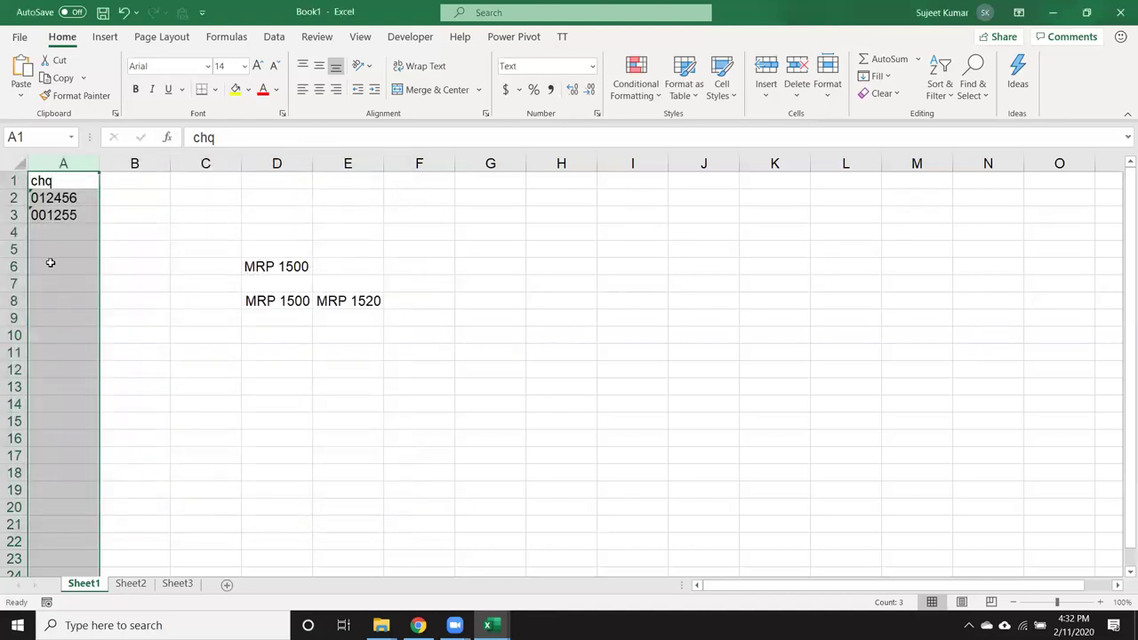
- Enter 001245 in A4 and =SUM(A1:A4 in A5, which stays as text
{"action": "left_click", "coordinate": [52, 235]}
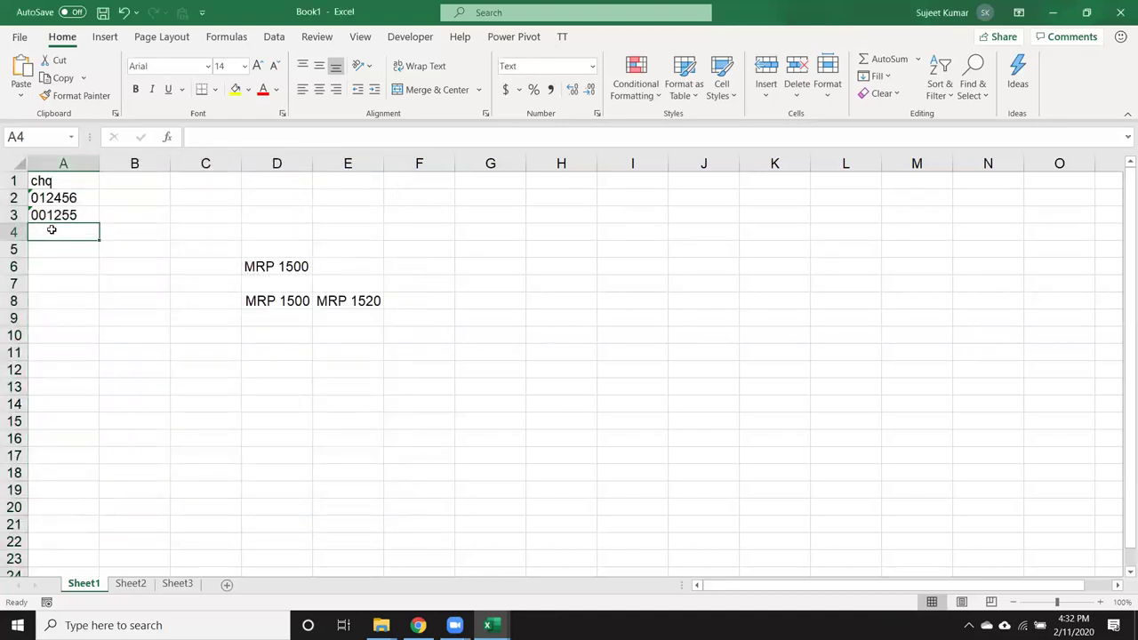
{"action": "type", "text": "001245"}
{"action": "key", "text": "Return"}
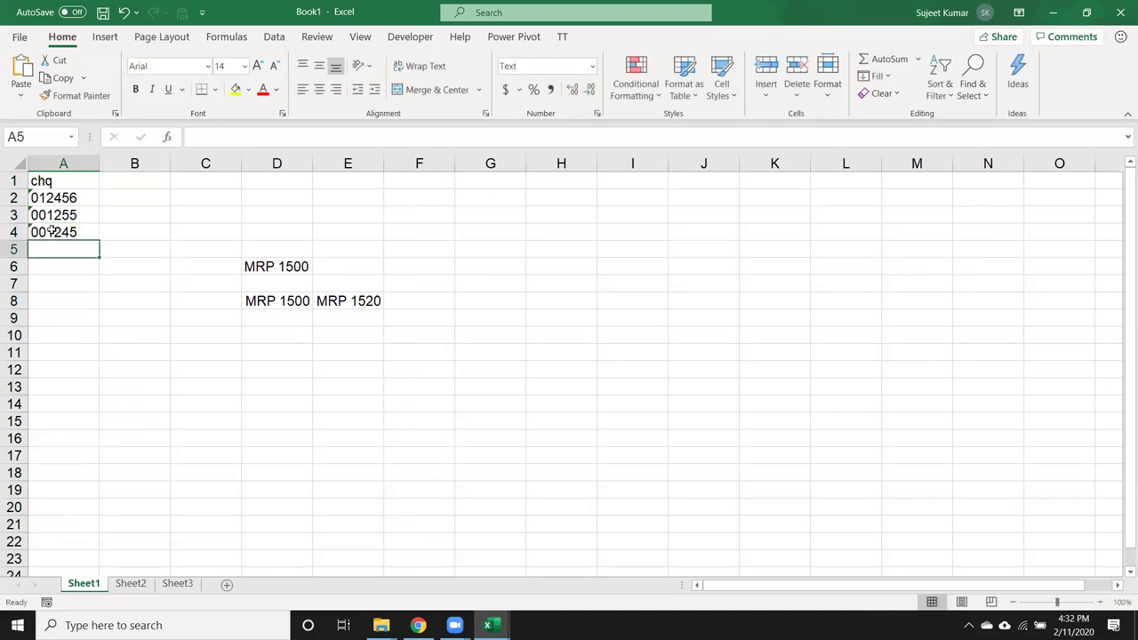
{"action": "type", "text": "=sum("}
{"action": "left_click", "coordinate": [52, 232]}
{"action": "key", "text": "shift+Up"}
{"action": "key", "text": "shift+Up"}
{"action": "key", "text": "shift+Up"}
{"action": "key", "text": "Return"}
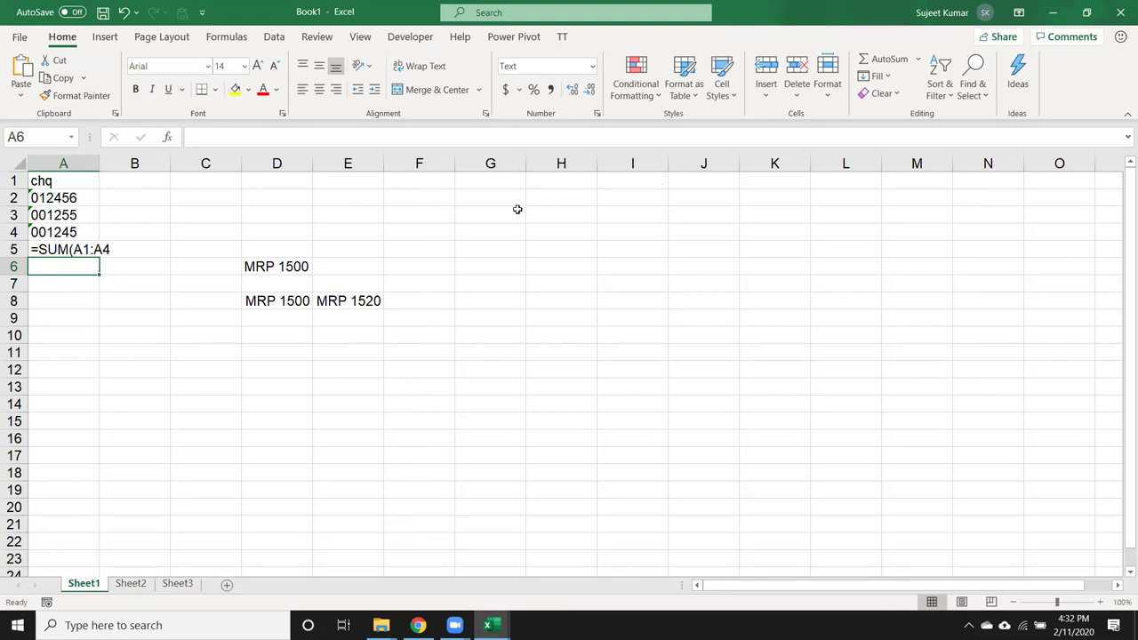
- Type 8526, 323465, 263, 25123, 52 and 325 into G1 through G6
{"action": "left_click", "coordinate": [480, 185]}
{"action": "type", "text": "8526"}
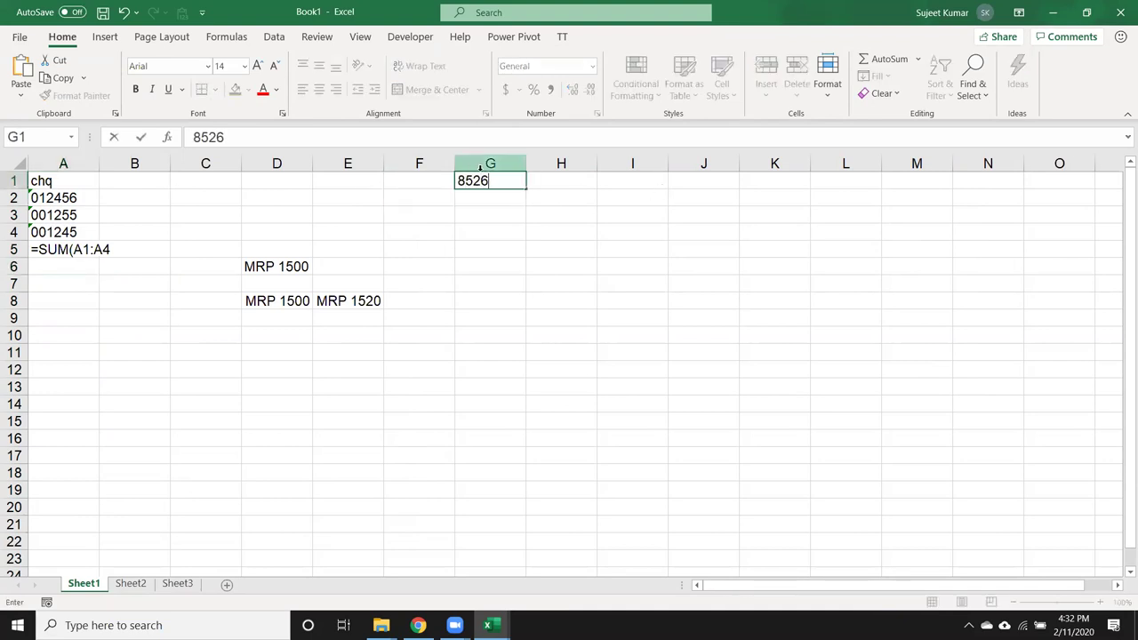
{"action": "key", "text": "Return"}
{"action": "type", "text": "323465"}
{"action": "key", "text": "Return"}
{"action": "type", "text": "263"}
{"action": "key", "text": "Return"}
{"action": "type", "text": "2512"}
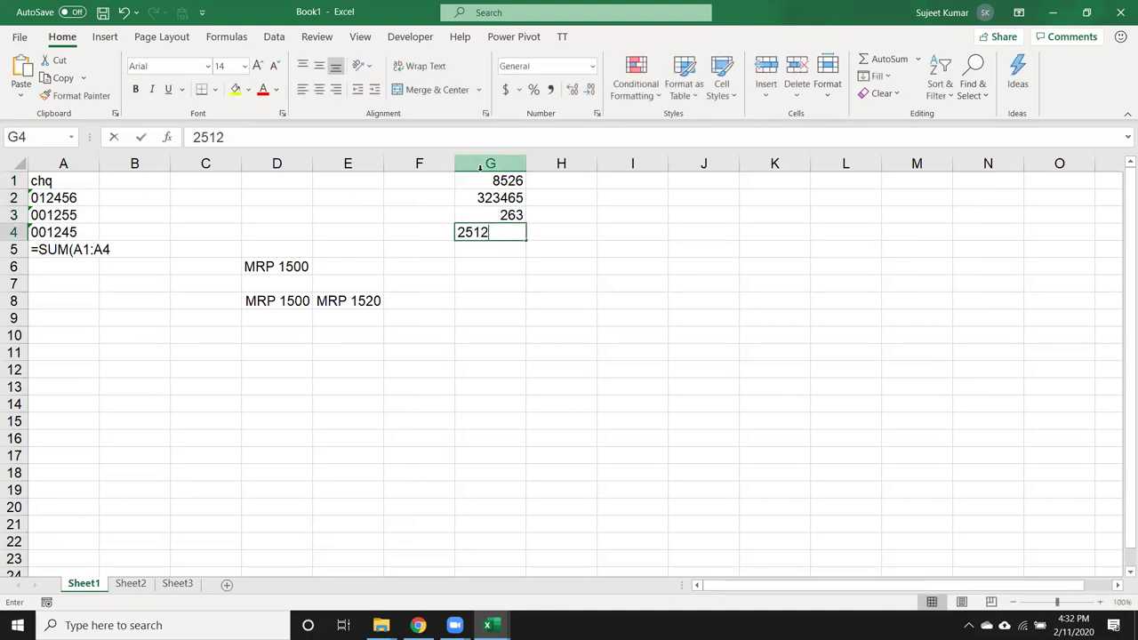
{"action": "type", "text": "3"}
{"action": "key", "text": "Return"}
{"action": "type", "text": "52"}
{"action": "key", "text": "Return"}
{"action": "type", "text": "325"}
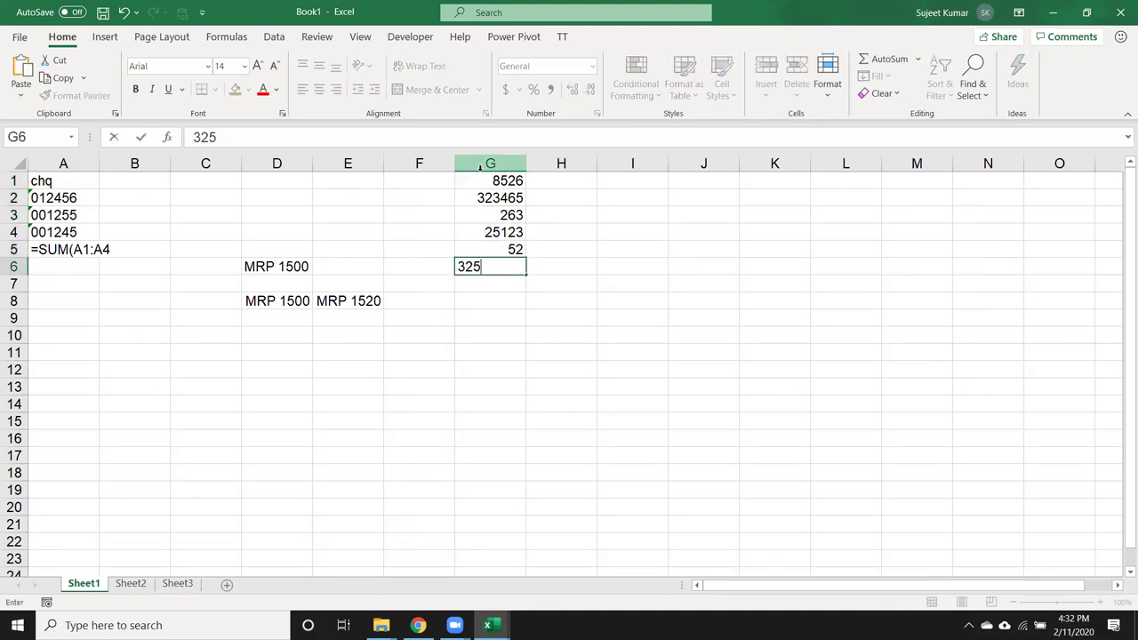
{"action": "key", "text": "Return"}
{"action": "left_click_drag", "start_coordinate": [516, 178], "coordinate": [511, 250]}
{"action": "left_click", "coordinate": [483, 183]}
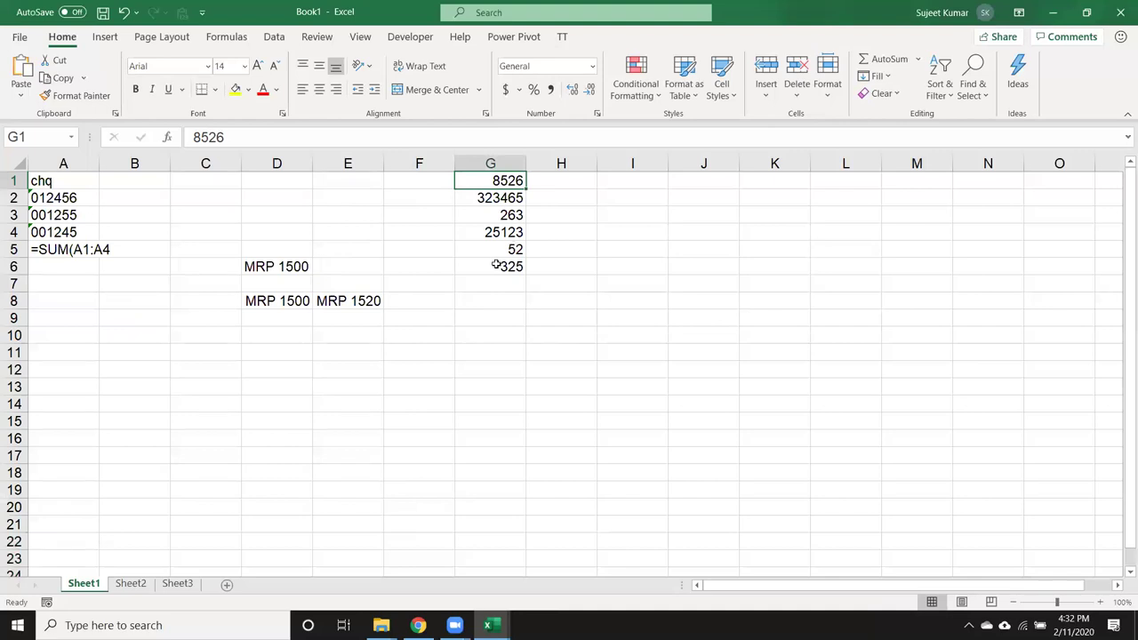
- Apply the custom format 000000 to G1:G6, so 263 shows as 000263
{"action": "left_click", "coordinate": [497, 264], "text": "shift"}
{"action": "right_click", "coordinate": [496, 269]}
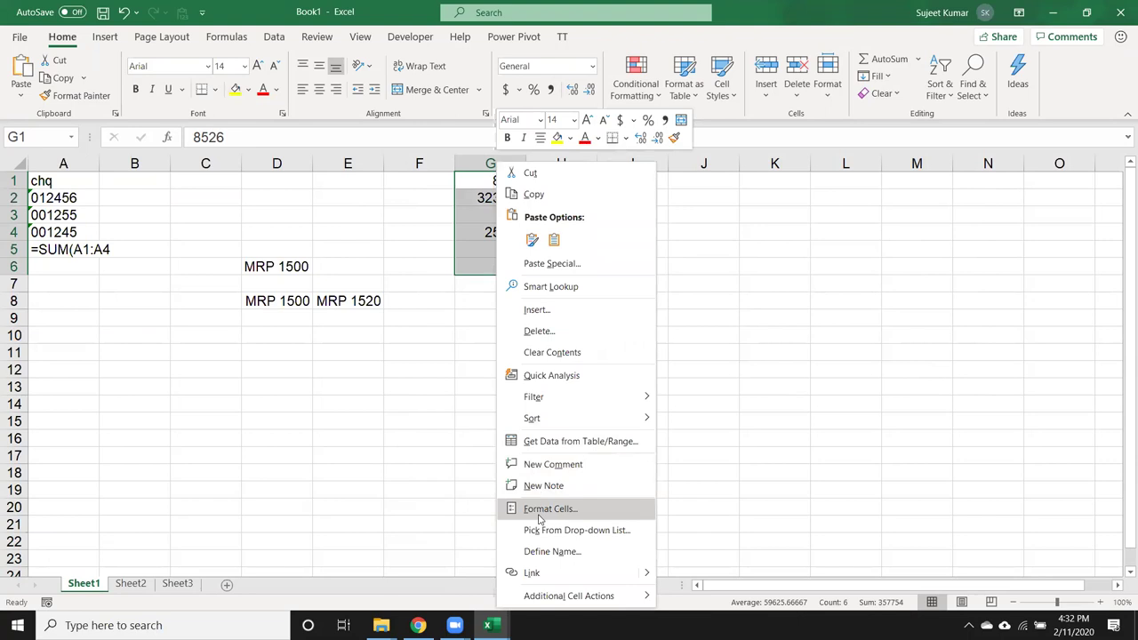
{"action": "left_click", "coordinate": [539, 512]}
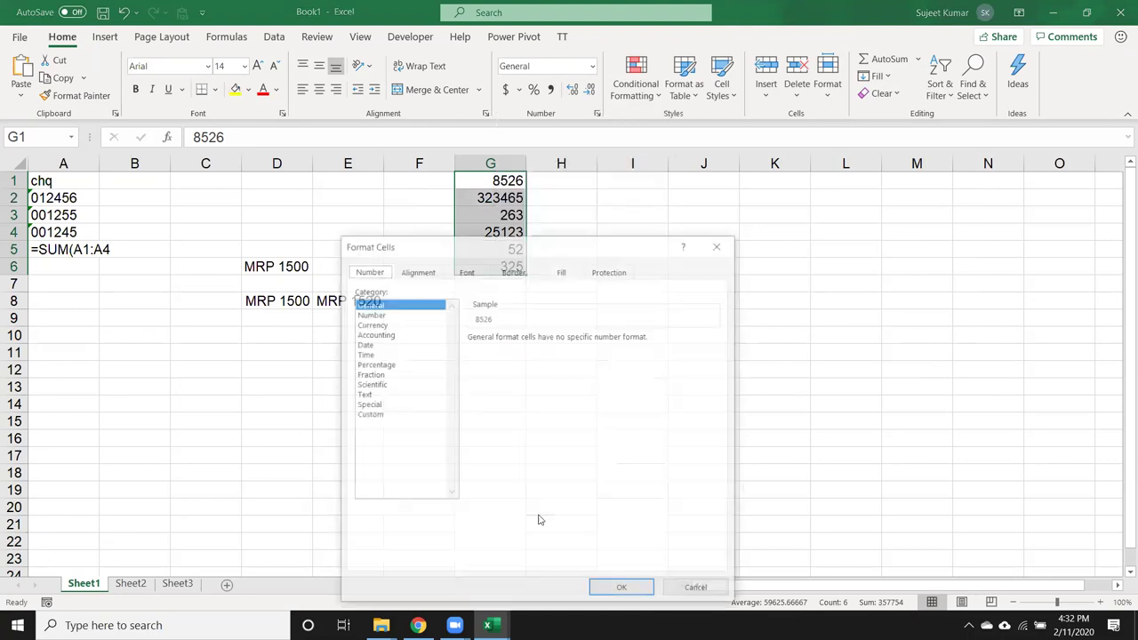
{"action": "left_click", "coordinate": [375, 416]}
{"action": "double_click", "coordinate": [470, 353]}
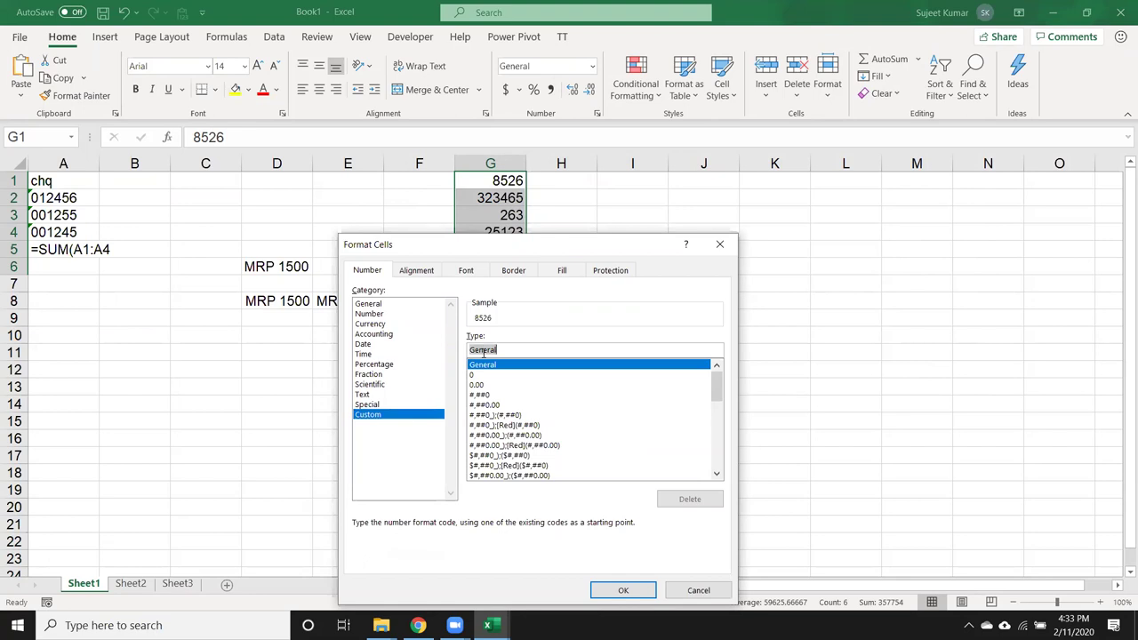
{"action": "type", "text": "000000"}
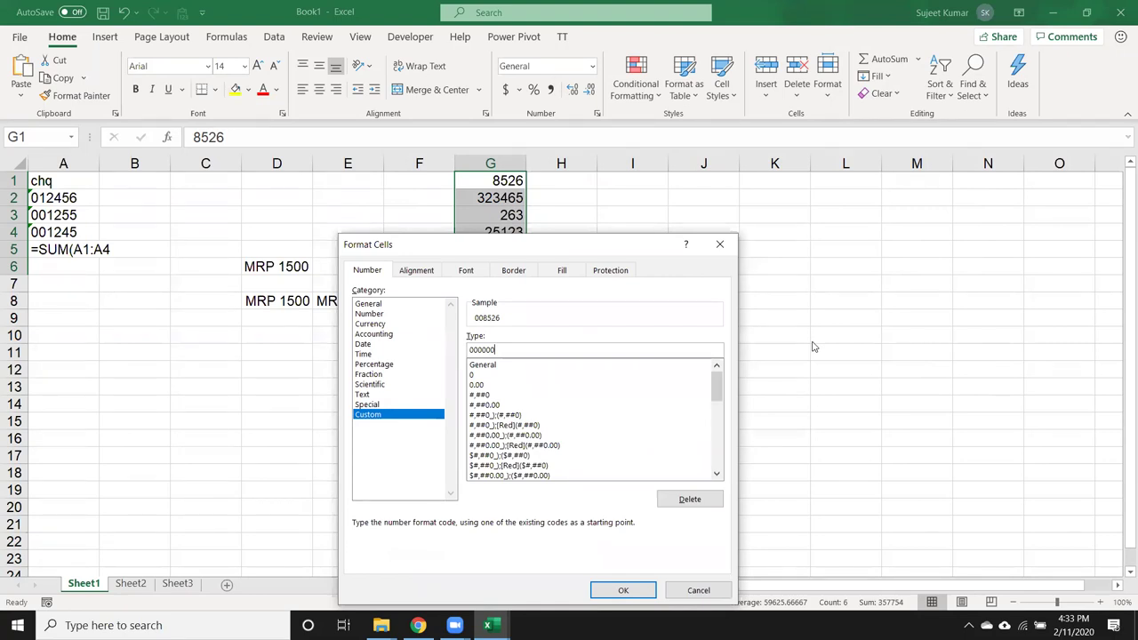
{"action": "left_click", "coordinate": [612, 591]}
{"action": "left_click", "coordinate": [707, 387]}
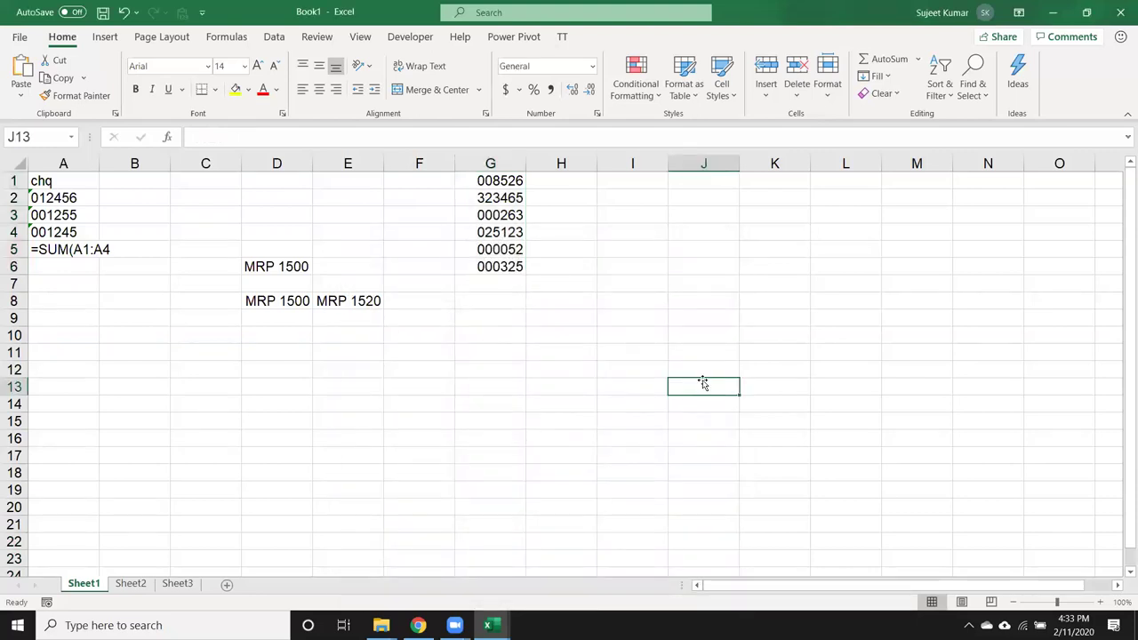
- Enter '000263 as text in J3 and ignore its number-stored-as-text warning
{"action": "left_click", "coordinate": [501, 216]}
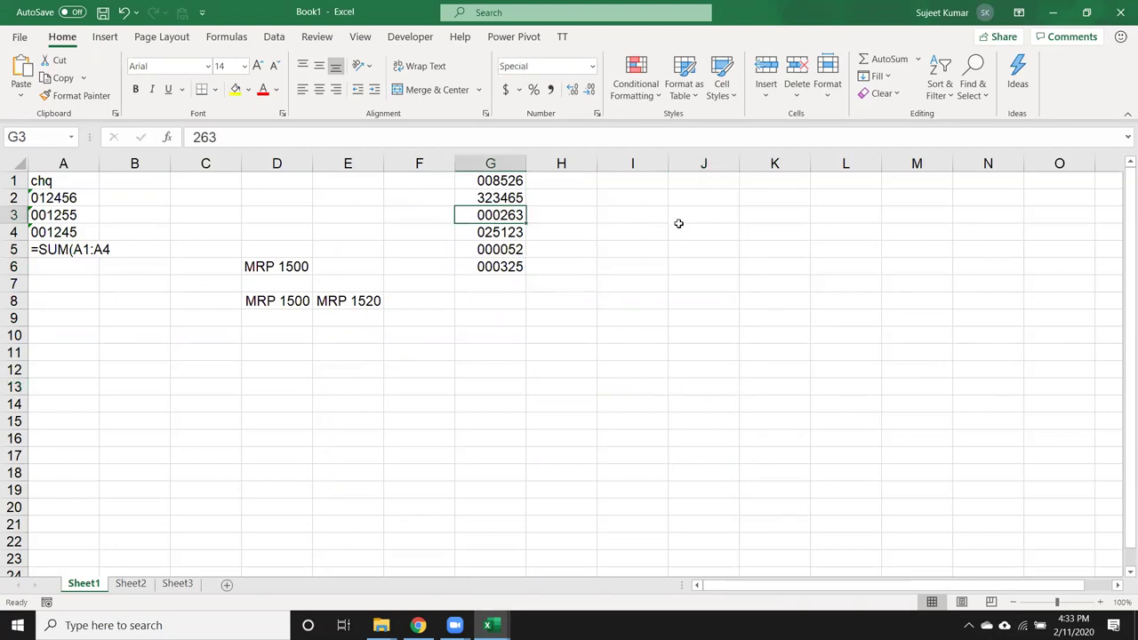
{"action": "left_click", "coordinate": [689, 220]}
{"action": "type", "text": "'0026"}
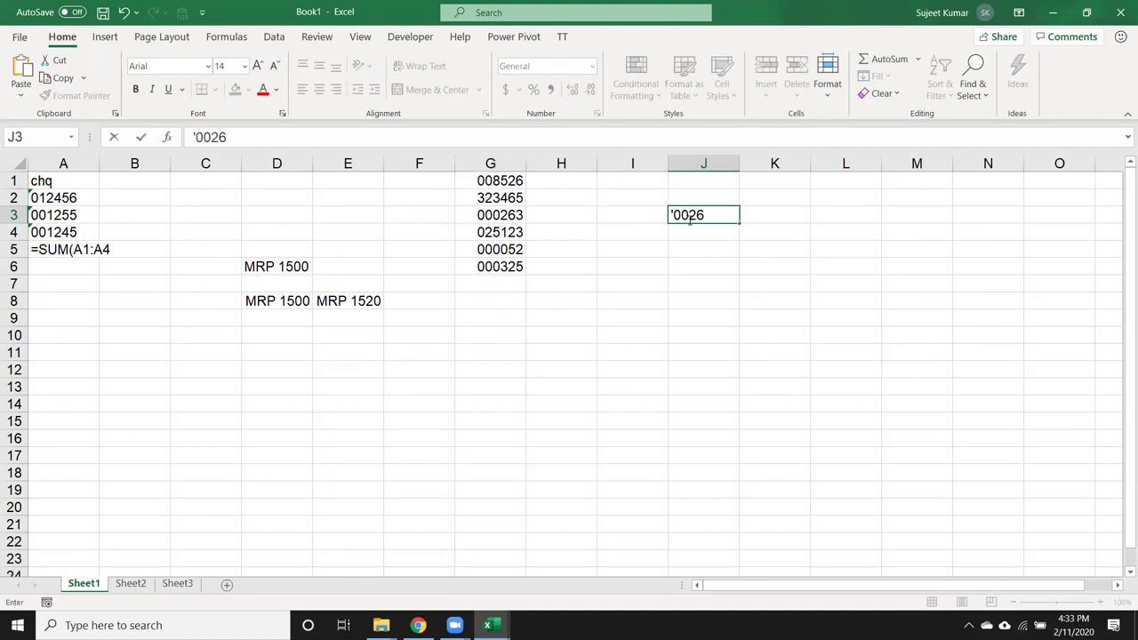
{"action": "key", "text": "BackSpace"}
{"action": "key", "text": "BackSpace"}
{"action": "type", "text": "0263"}
{"action": "key", "text": "Return"}
{"action": "left_click", "coordinate": [688, 216]}
{"action": "left_click", "coordinate": [653, 214]}
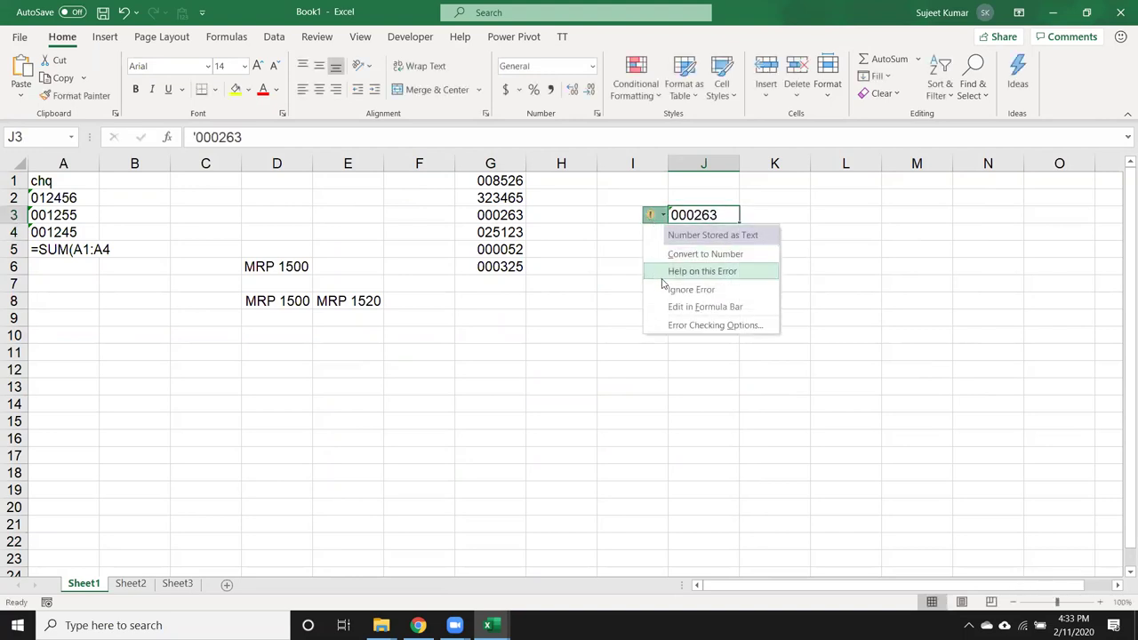
{"action": "left_click", "coordinate": [665, 289]}
- Enter =G3=J3 in I4, which returns FALSE
{"action": "left_click", "coordinate": [663, 288]}
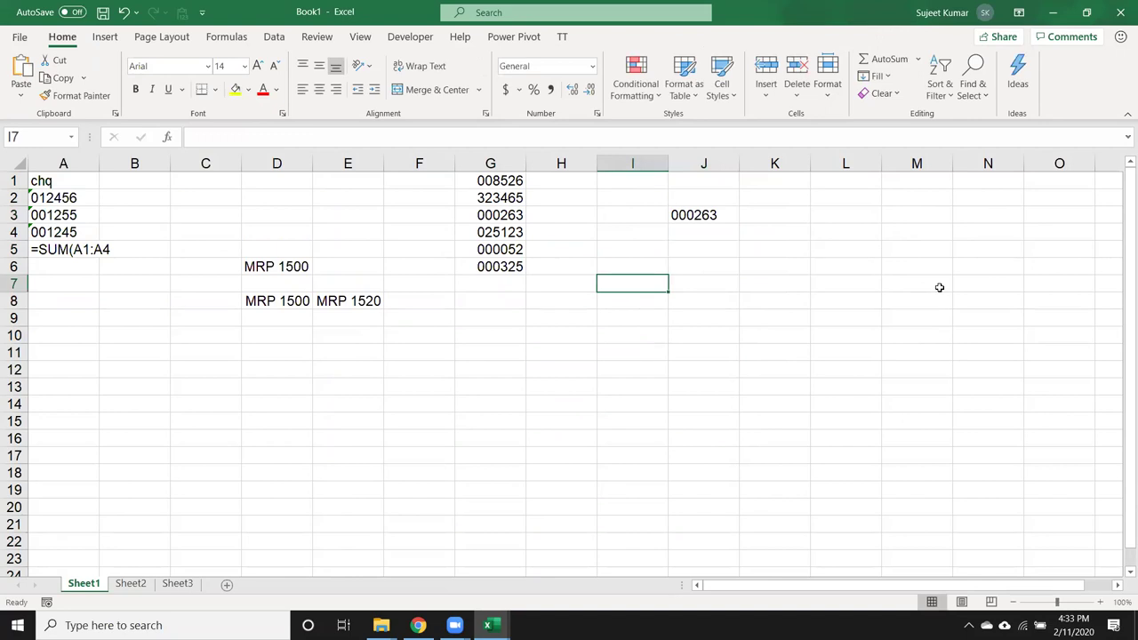
{"action": "key", "text": "Up"}
{"action": "key", "text": "Up"}
{"action": "key", "text": "Up"}
{"action": "type", "text": "="}
{"action": "key", "text": "Up"}
{"action": "key", "text": "Left"}
{"action": "key", "text": "Left"}
{"action": "type", "text": "="}
{"action": "key", "text": "Right"}
{"action": "key", "text": "Up"}
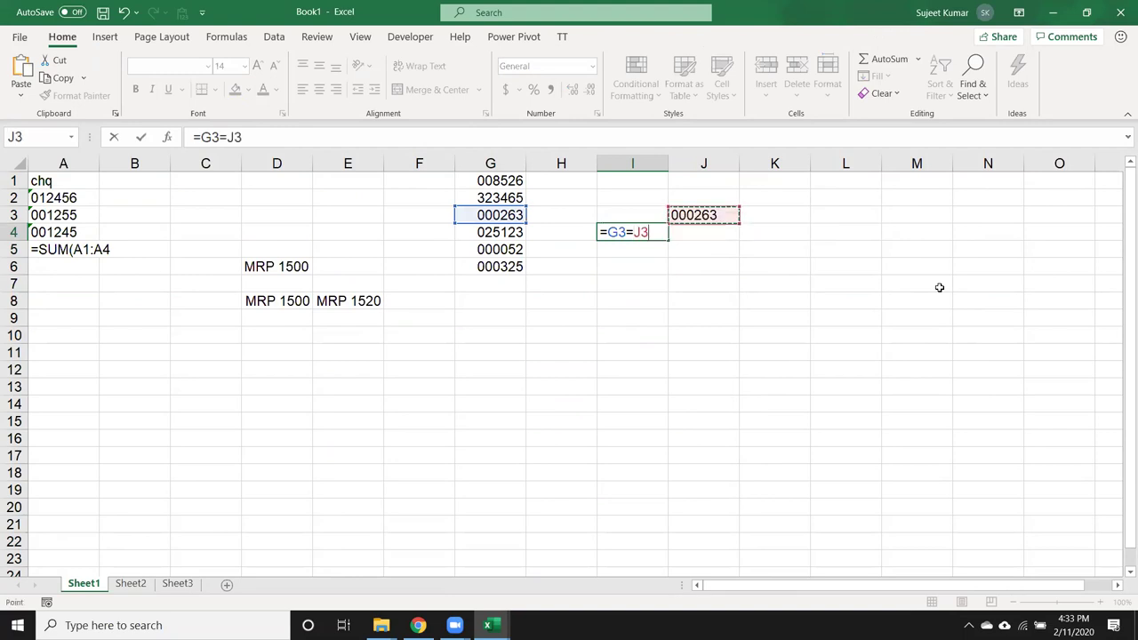
{"action": "key", "text": "Return"}
{"action": "key", "text": "Up"}
{"action": "key", "text": "Right"}
{"action": "key", "text": "Up"}
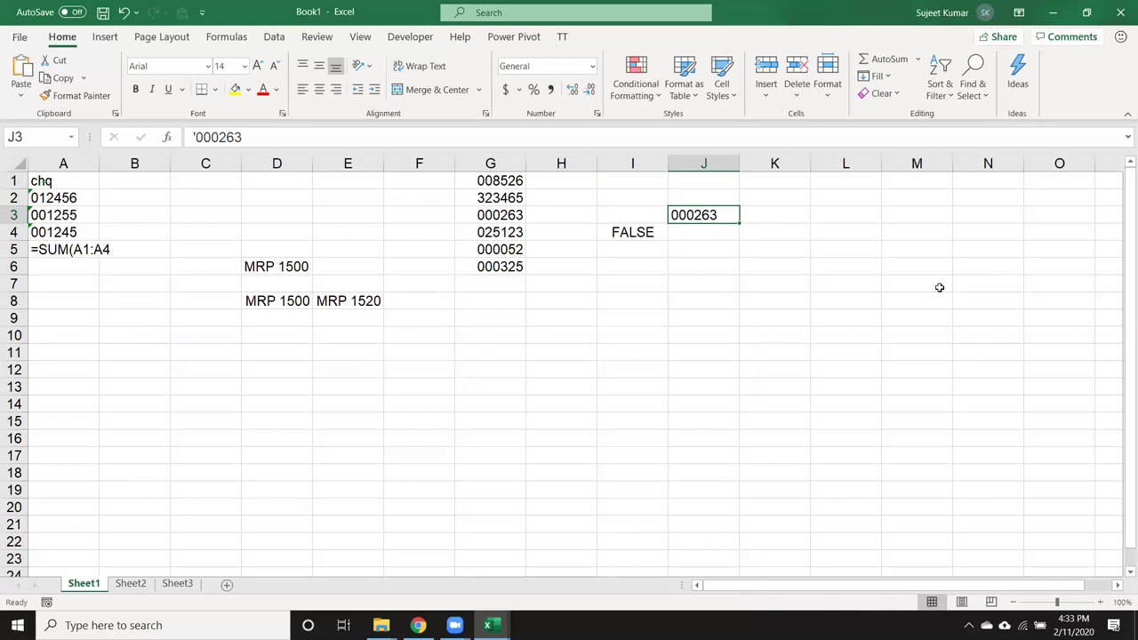
{"action": "key", "text": "Left"}
{"action": "key", "text": "Left"}
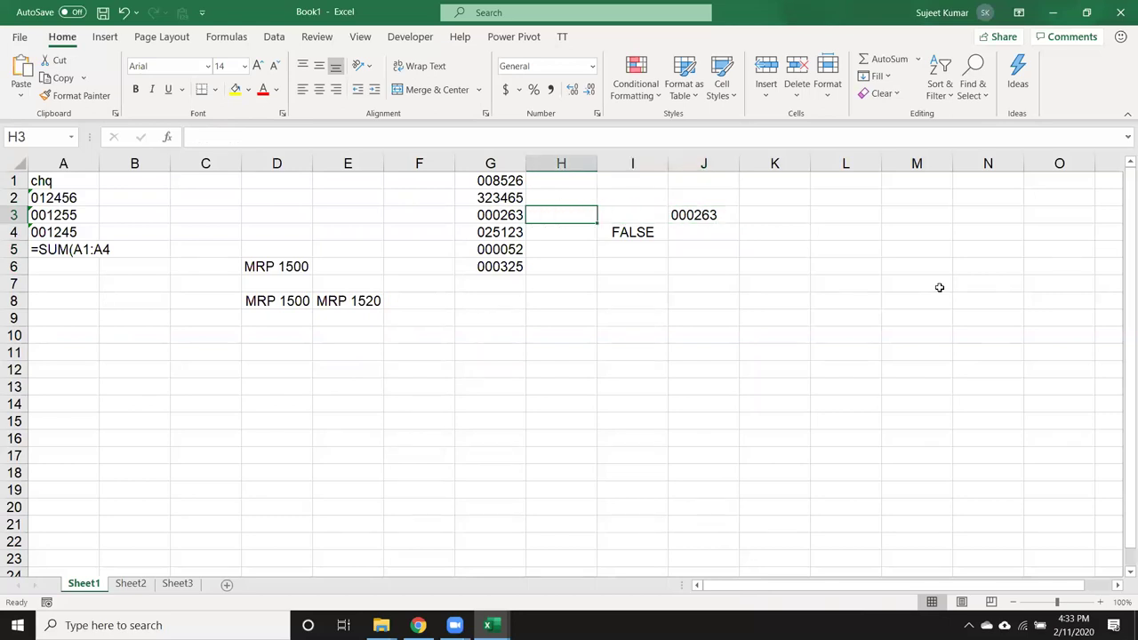
{"action": "key", "text": "Left"}
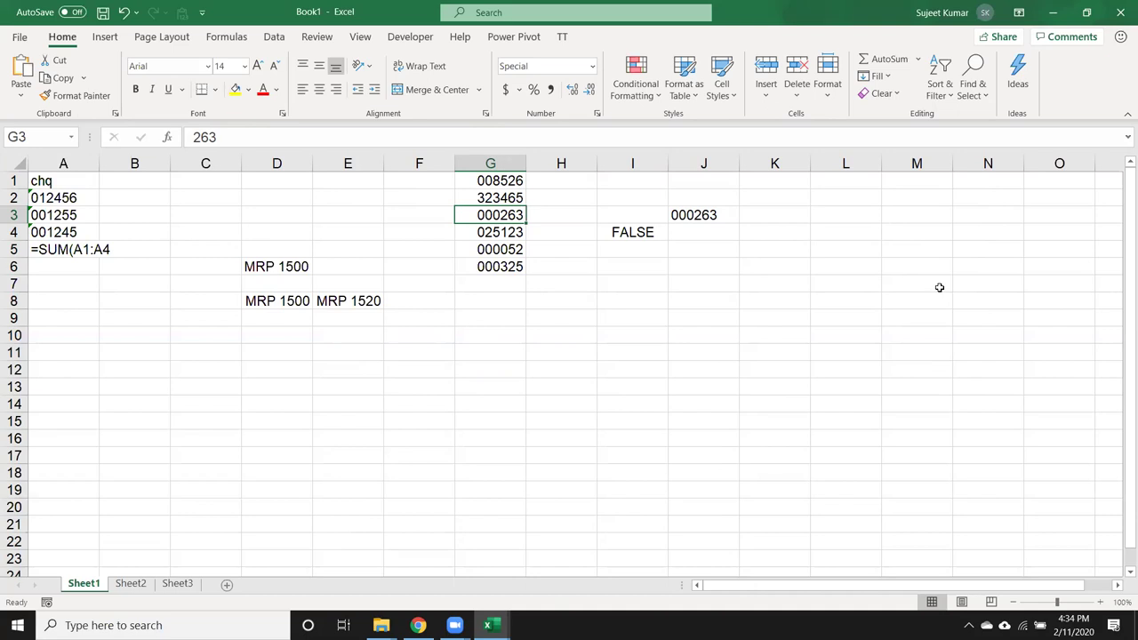
{"action": "key", "text": "Up"}
{"action": "key", "text": "Up"}
{"action": "key", "text": "Right"}
{"action": "key", "text": "Down"}
{"action": "key", "text": "Down"}
{"action": "key", "text": "Up"}
{"action": "key", "text": "Up"}
{"action": "key", "text": "Left"}
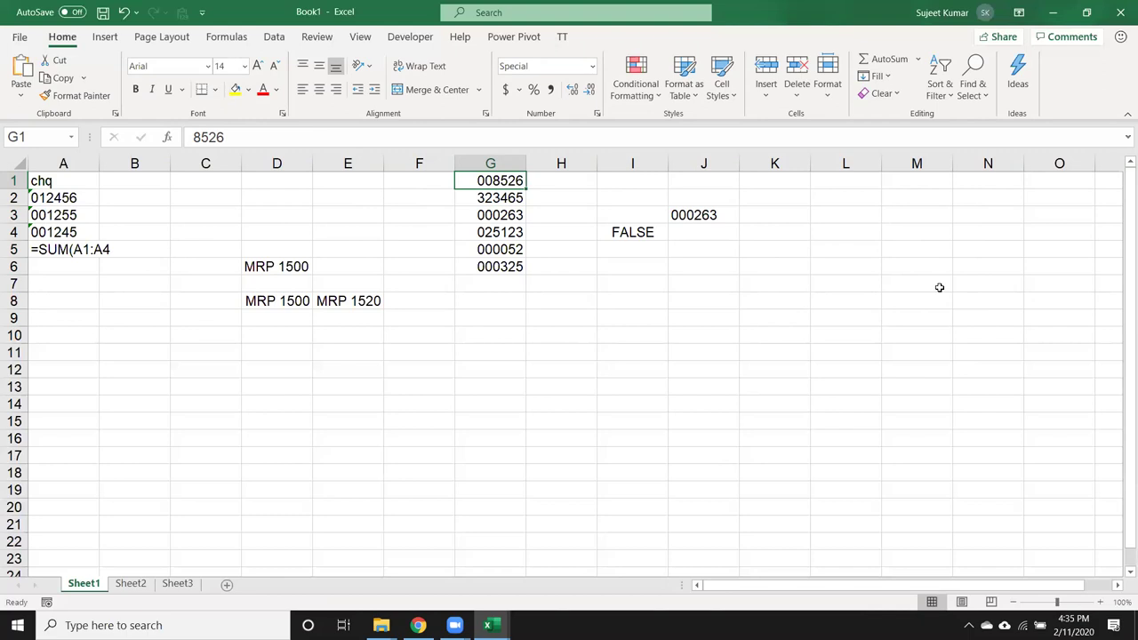
- Enter =TEXT(G1,"000000") in H1 and fill it down to H6 with Ctrl+D
{"action": "left_click", "coordinate": [563, 187]}
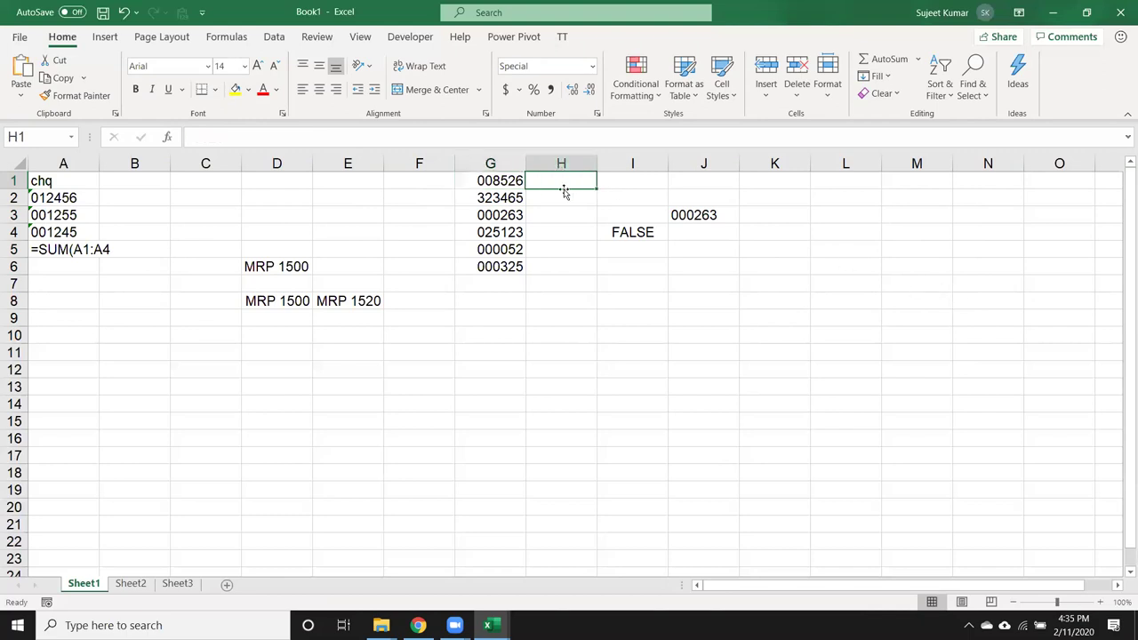
{"action": "type", "text": "="}
{"action": "type", "text": "te"}
{"action": "key", "text": "Tab"}
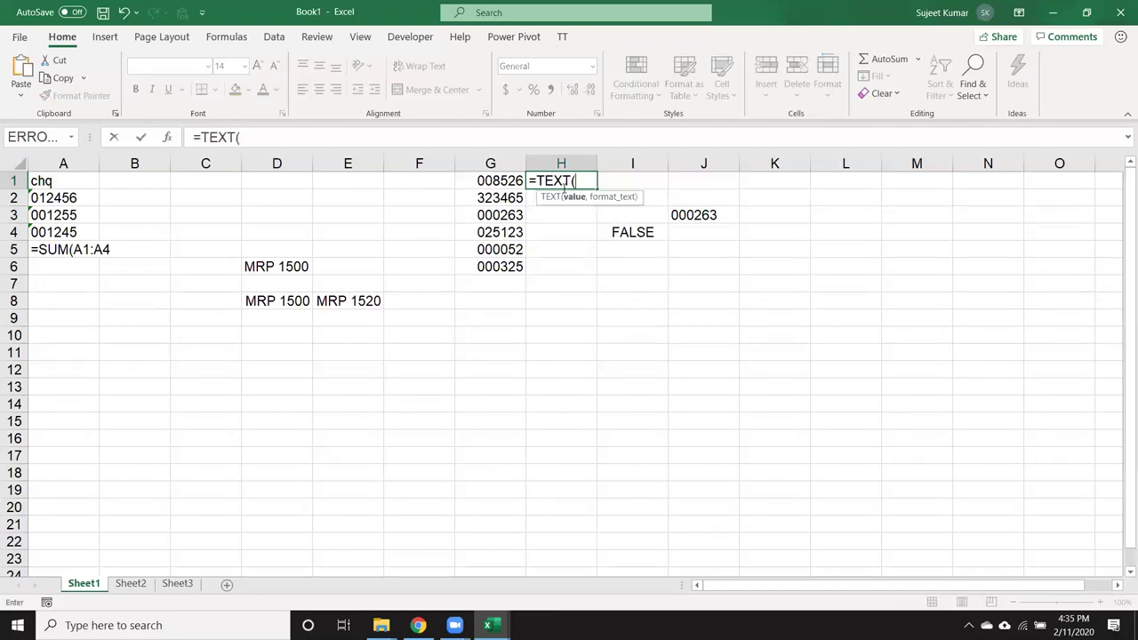
{"action": "key", "text": "Left"}
{"action": "type", "text": ", "}
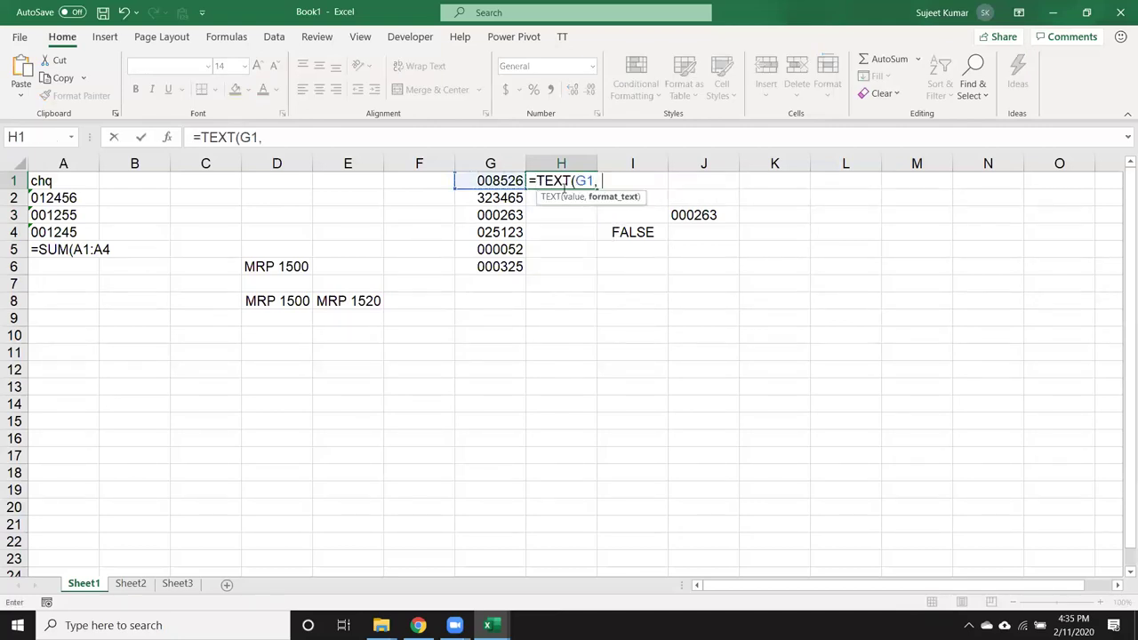
{"action": "type", "text": "000000\""}
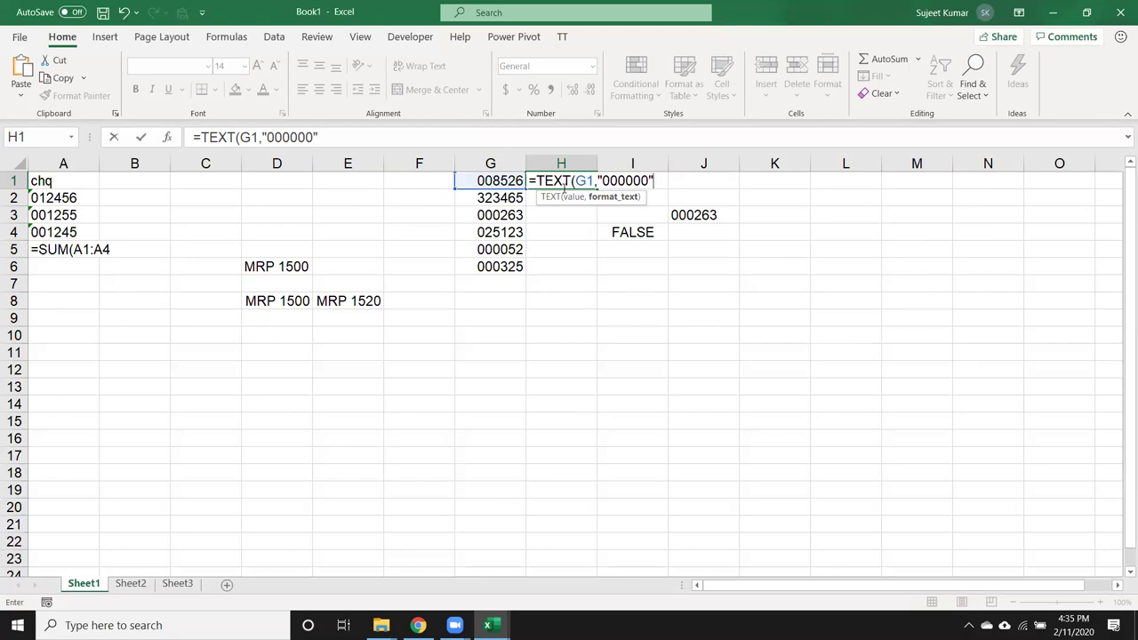
{"action": "key", "text": "Return"}
{"action": "left_click", "coordinate": [565, 188]}
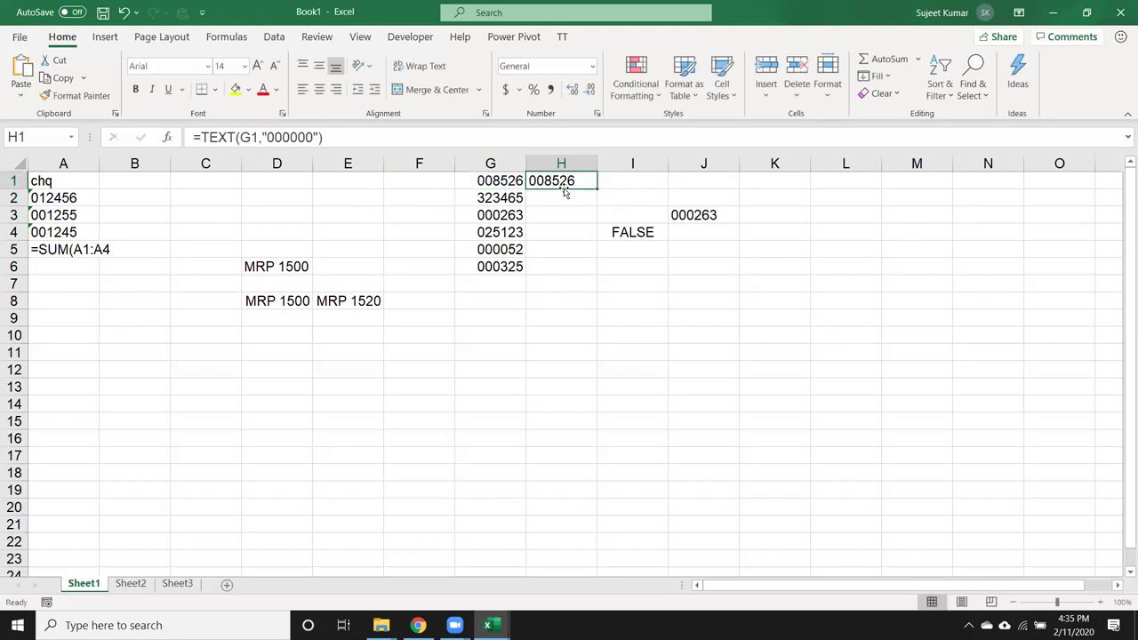
{"action": "key", "text": "shift+Down"}
{"action": "key", "text": "shift+Down"}
{"action": "key", "text": "shift+Down"}
{"action": "key", "text": "shift+Down"}
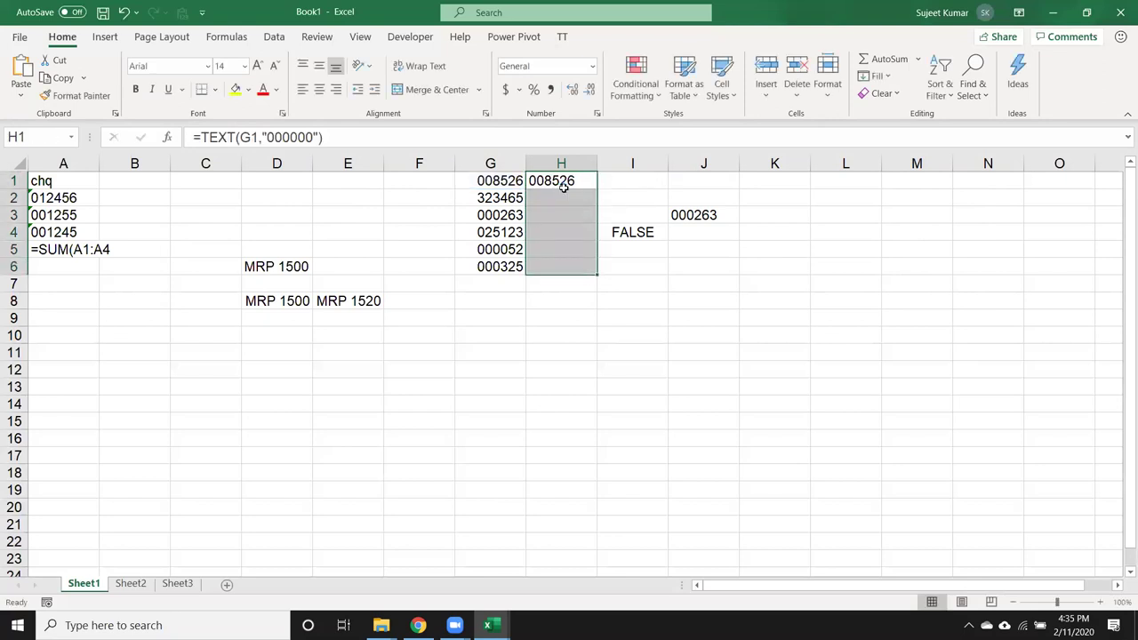
{"action": "key", "text": "ctrl+d"}
- Enter =H3=J3 in I5, which returns TRUE
{"action": "left_click", "coordinate": [642, 250]}
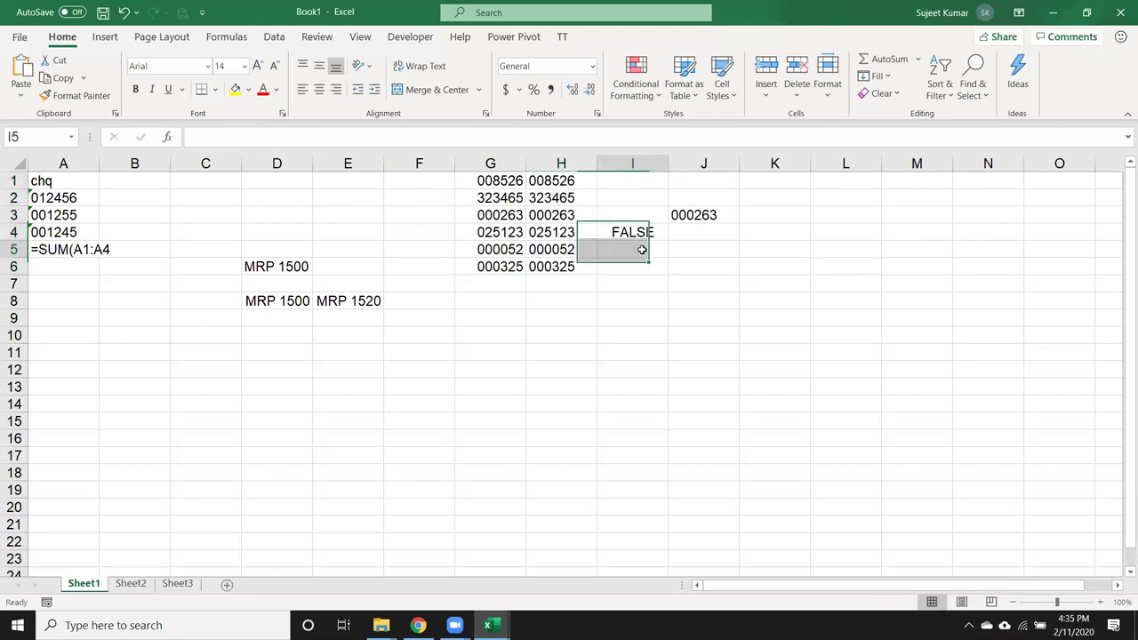
{"action": "type", "text": "="}
{"action": "key", "text": "Up"}
{"action": "key", "text": "Up"}
{"action": "key", "text": "Left"}
{"action": "type", "text": "="}
{"action": "key", "text": "Right"}
{"action": "key", "text": "Up"}
{"action": "key", "text": "Up"}
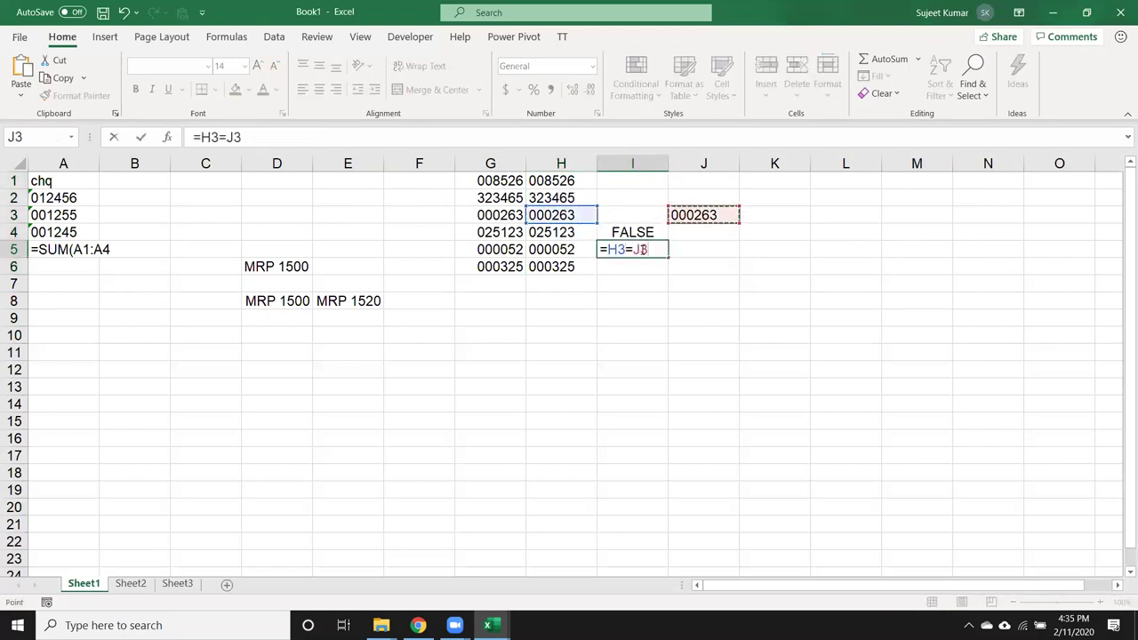
{"action": "key", "text": "Return"}
{"action": "key", "text": "Up"}
{"action": "key", "text": "Up"}
{"action": "key", "text": "Up"}
{"action": "key", "text": "Right"}
{"action": "key", "text": "Left"}
{"action": "key", "text": "Left"}
{"action": "key", "text": "Left"}
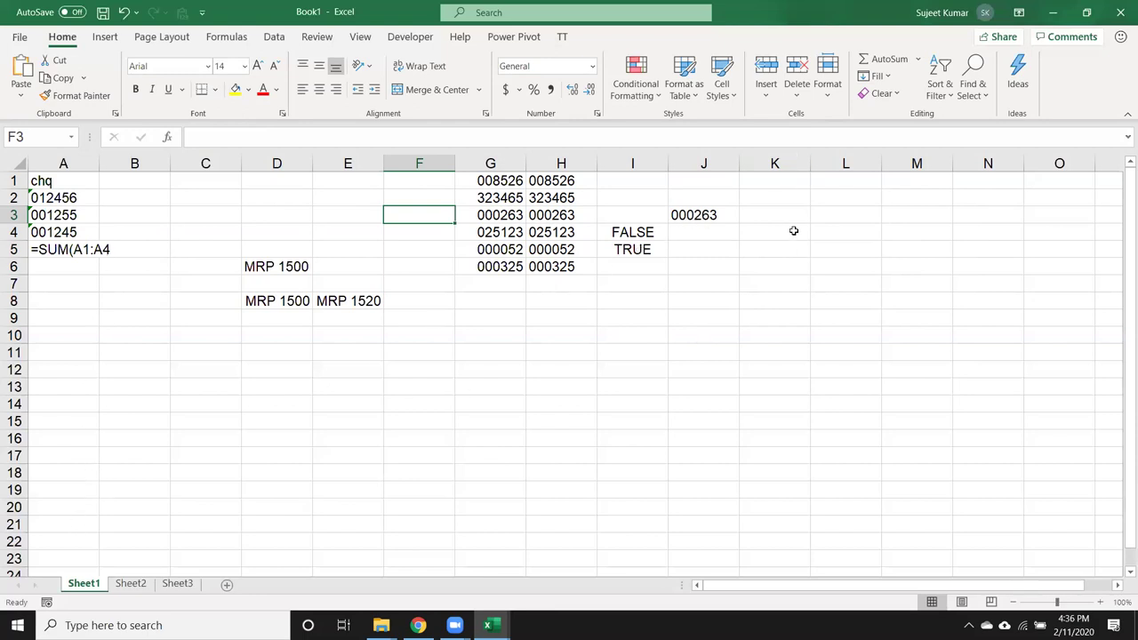
- Head column K as Mobile in cell K1
{"action": "left_click", "coordinate": [776, 178]}
{"action": "type", "text": "Mobile"}
{"action": "key", "text": "Return"}
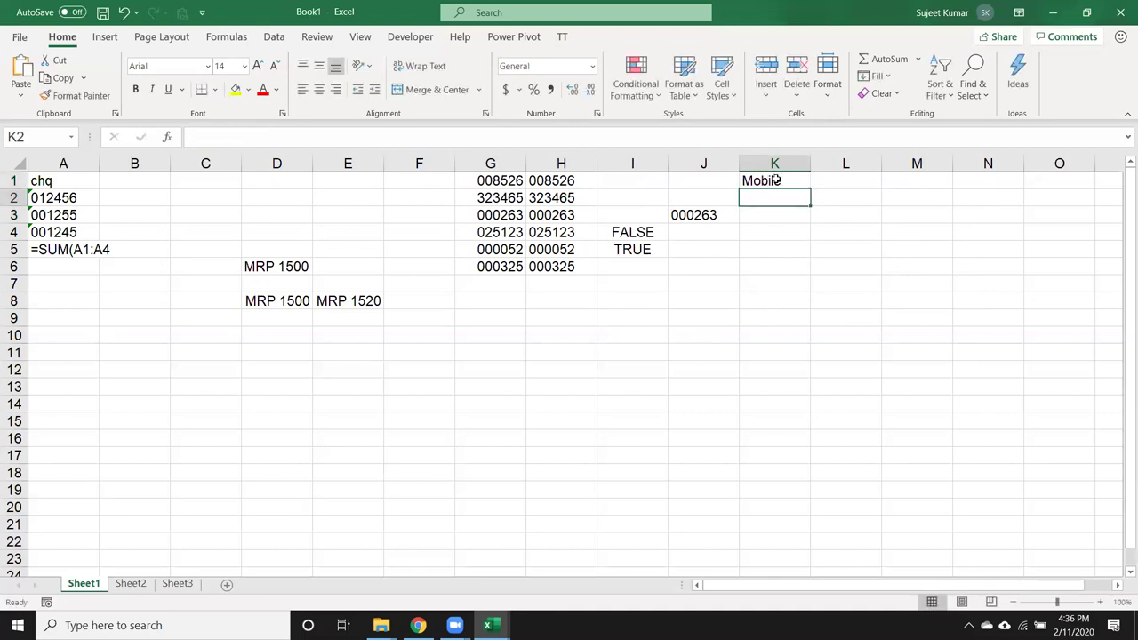
- Enter a +91 mobile number in K2, accepting Excel's suggested correction
{"action": "type", "text": "+9"}
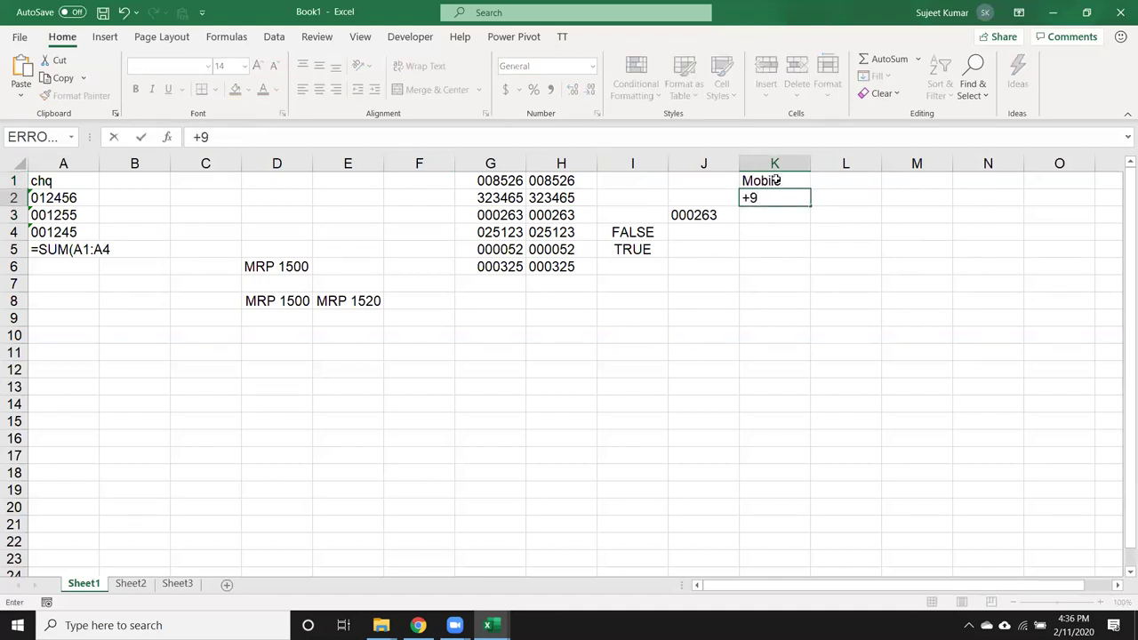
{"action": "key", "text": "Escape"}
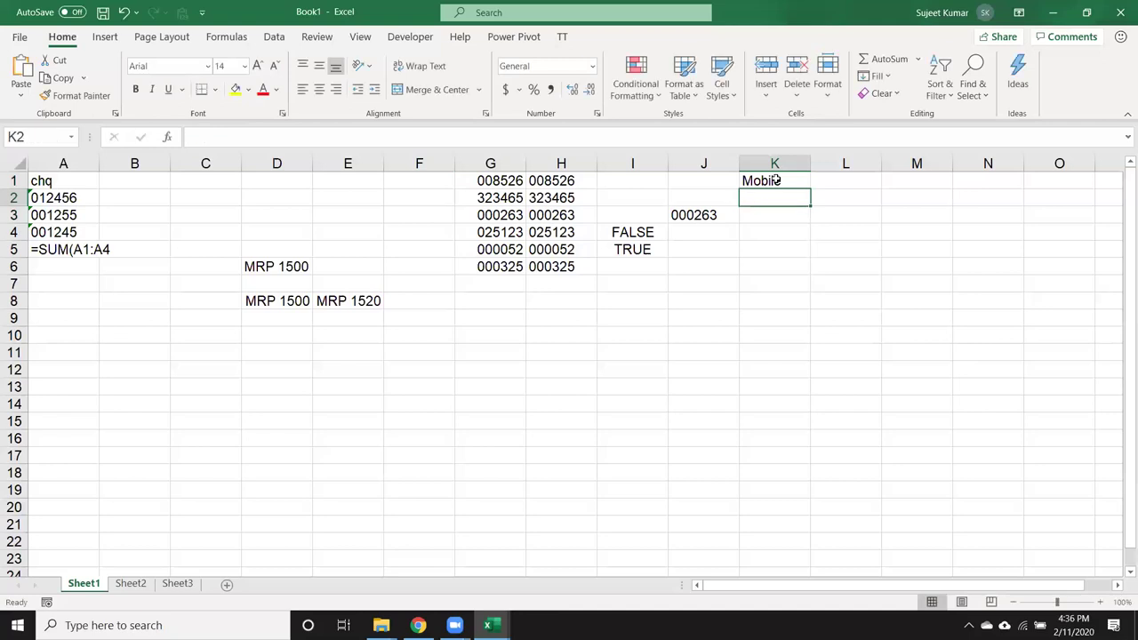
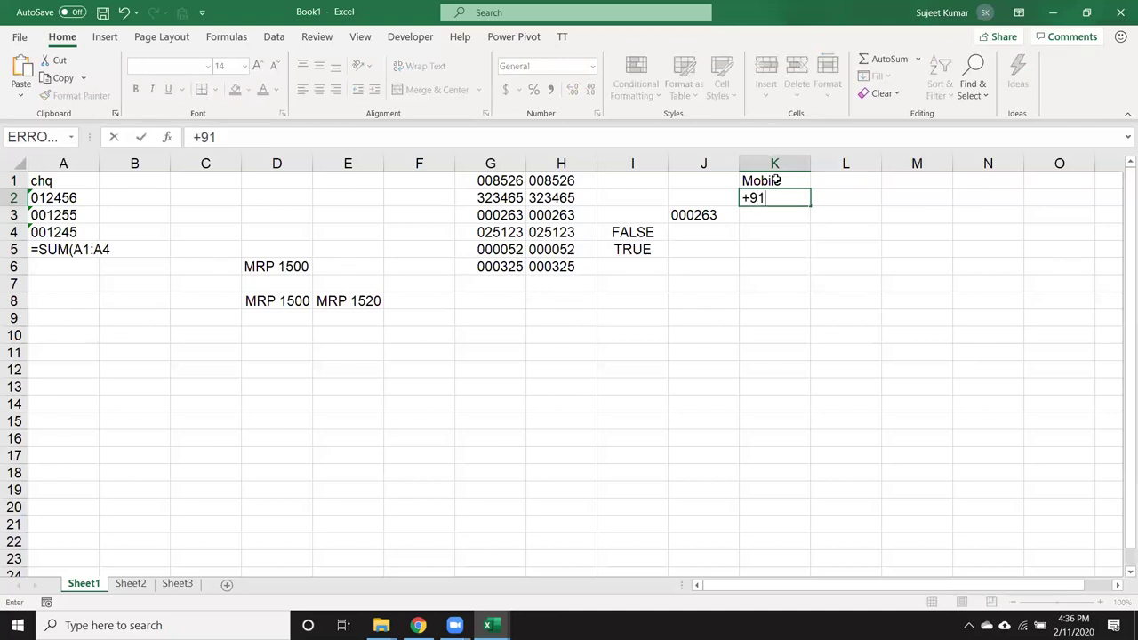
{"action": "key", "text": "Return"}
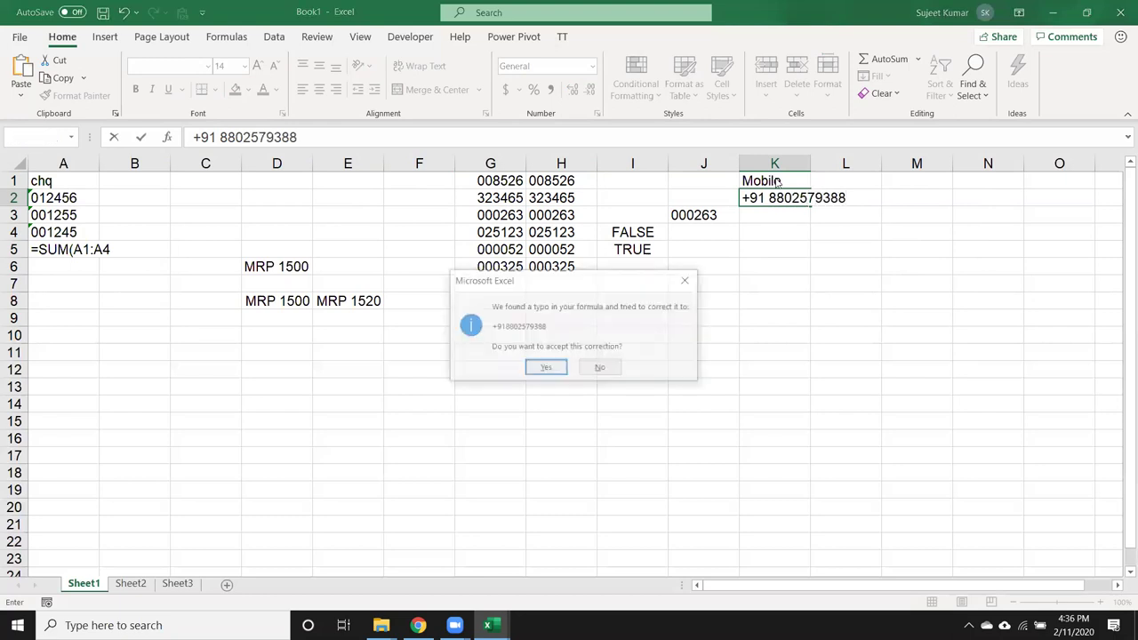
{"action": "key", "text": "Return"}
{"action": "key", "text": "Up"}
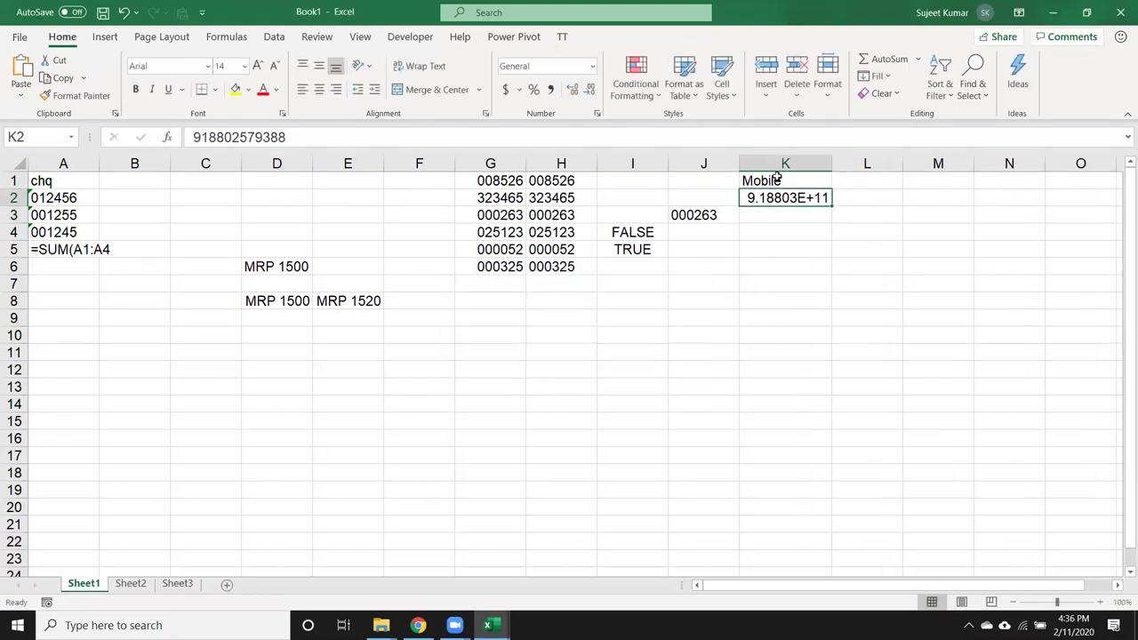
{"action": "left_click", "coordinate": [771, 281], "text": "shift"}
{"action": "right_click", "coordinate": [771, 281]}
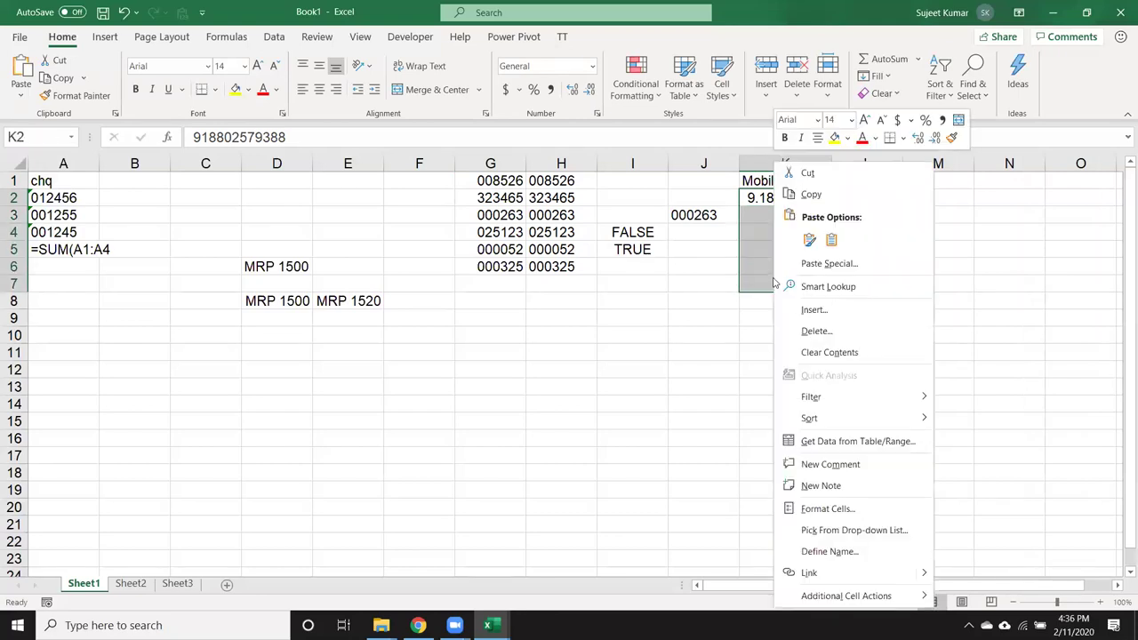
{"action": "left_click", "coordinate": [827, 508]}
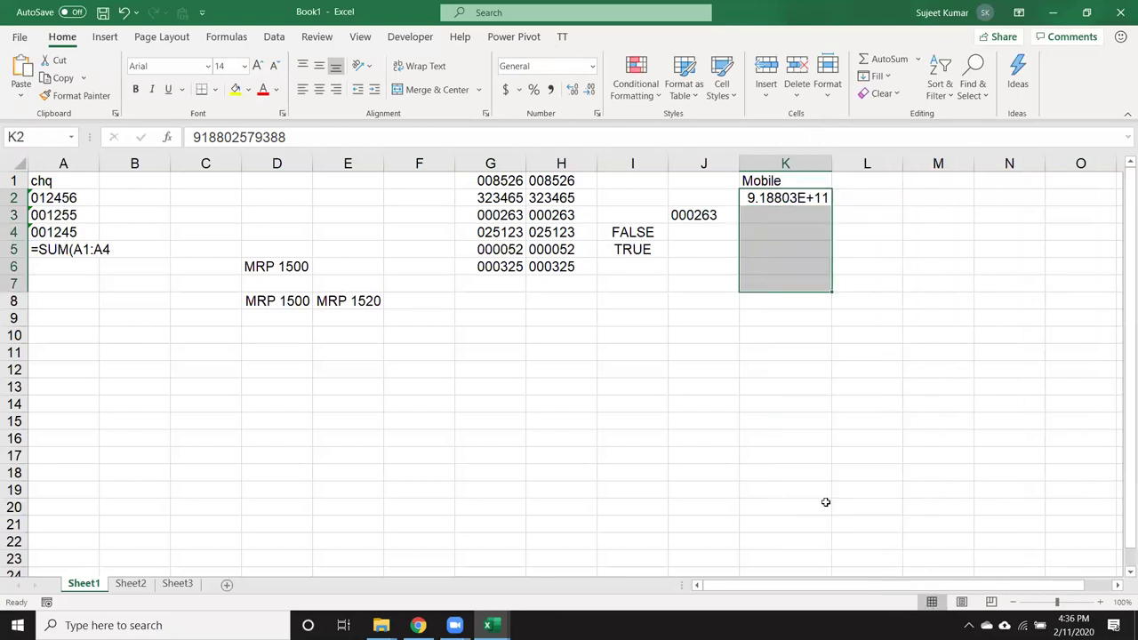
{"action": "left_click", "coordinate": [674, 415]}
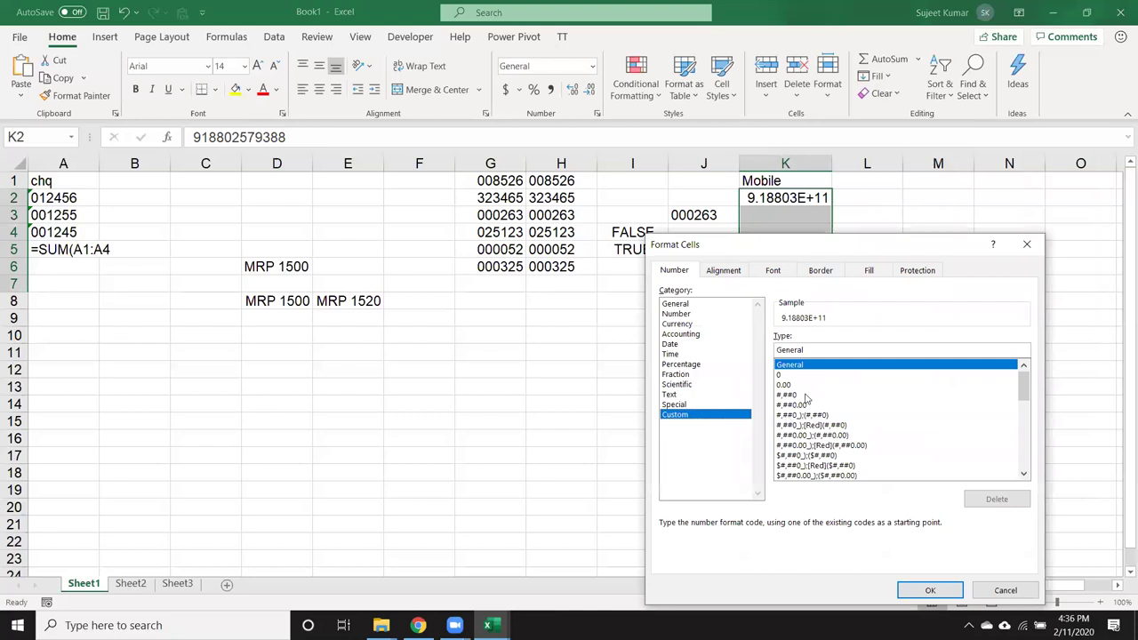
{"action": "double_click", "coordinate": [800, 349]}
{"action": "type", "text": "+91 000000000000"}
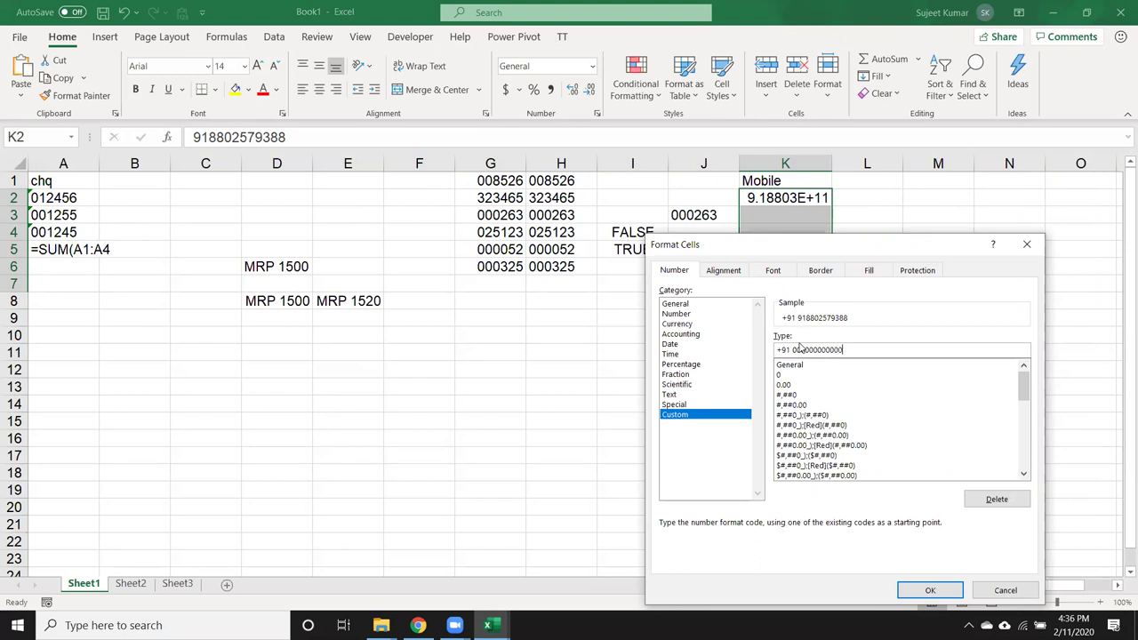
{"action": "key", "text": "Return"}
- Type a shorter six-digit test number into K3
{"action": "key", "text": "Down"}
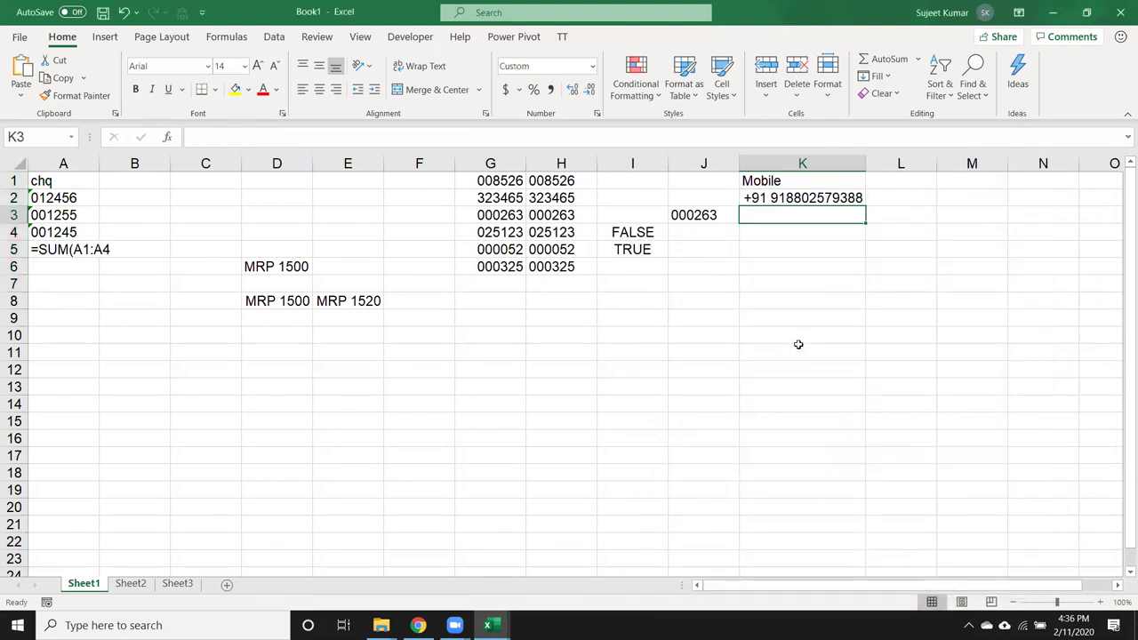
{"action": "type", "text": "88"}
{"action": "key", "text": "Escape"}
{"action": "type", "text": "880253."}
- Commit K3's number, then reformat K2:K6 with the custom code +91 ##########
{"action": "key", "text": "Return"}
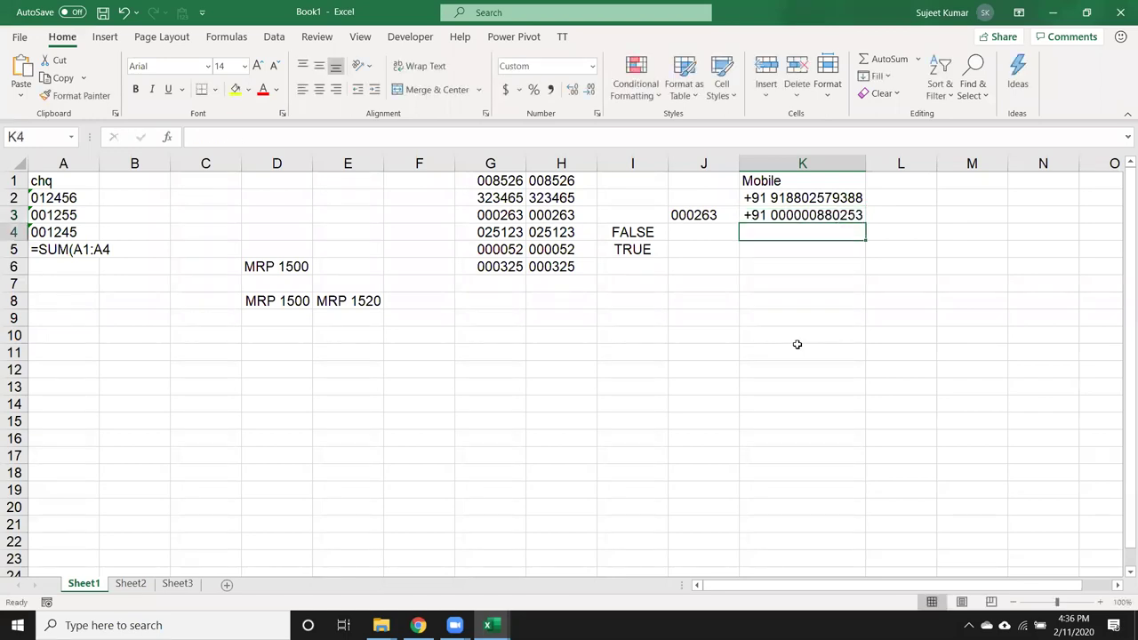
{"action": "left_click_drag", "start_coordinate": [813, 199], "coordinate": [800, 269]}
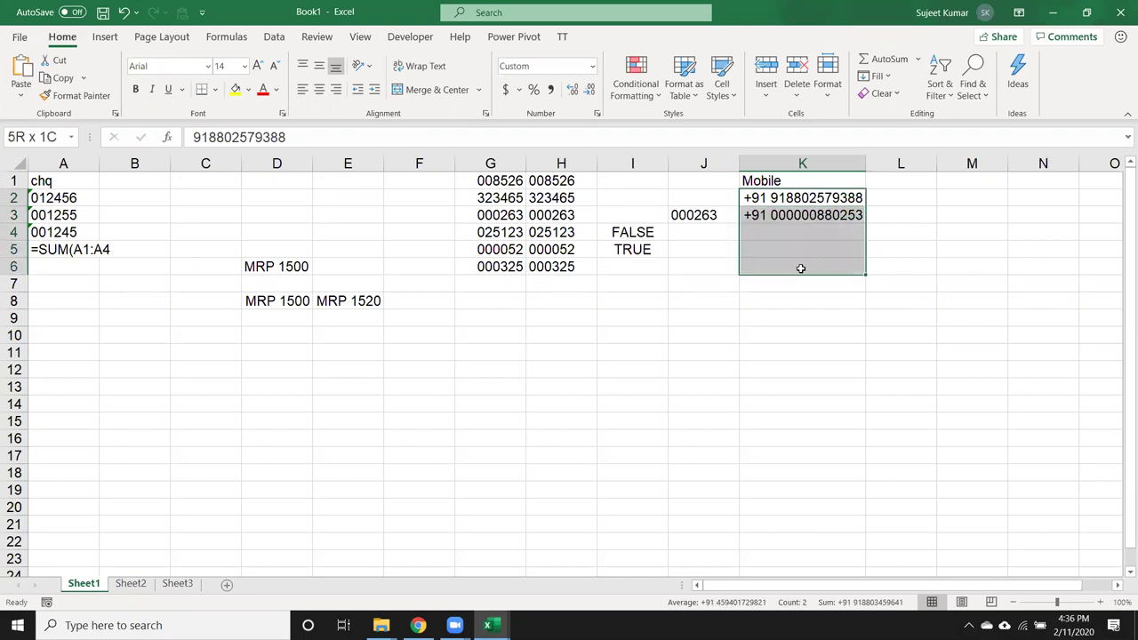
{"action": "right_click", "coordinate": [800, 268]}
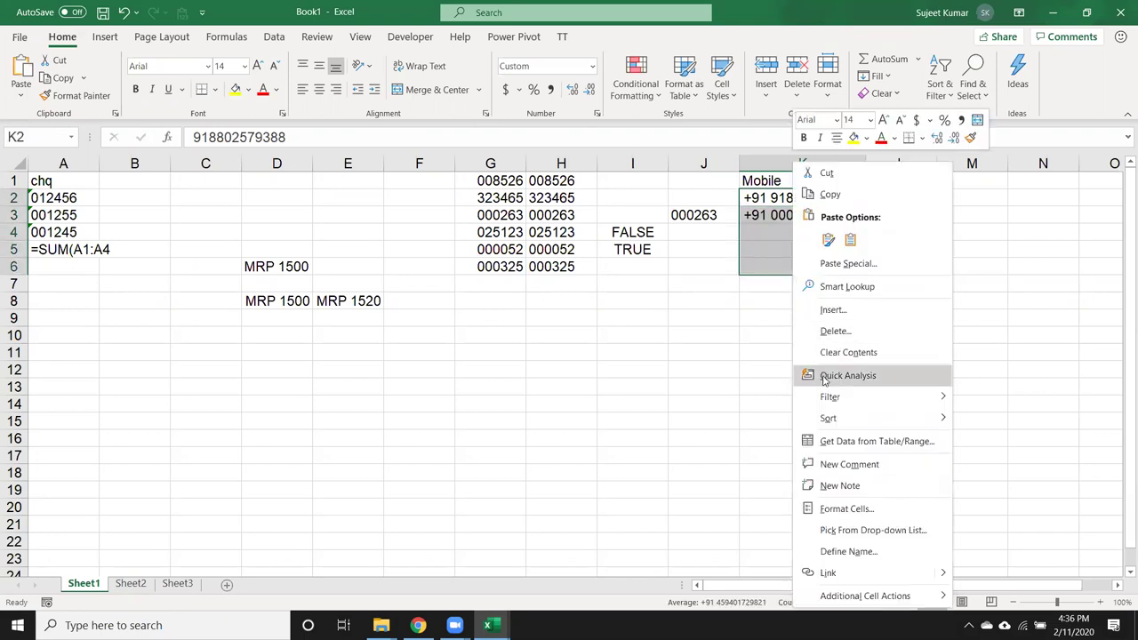
{"action": "left_click", "coordinate": [841, 509]}
{"action": "left_click", "coordinate": [779, 351]}
{"action": "left_click_drag", "start_coordinate": [781, 350], "coordinate": [764, 349]}
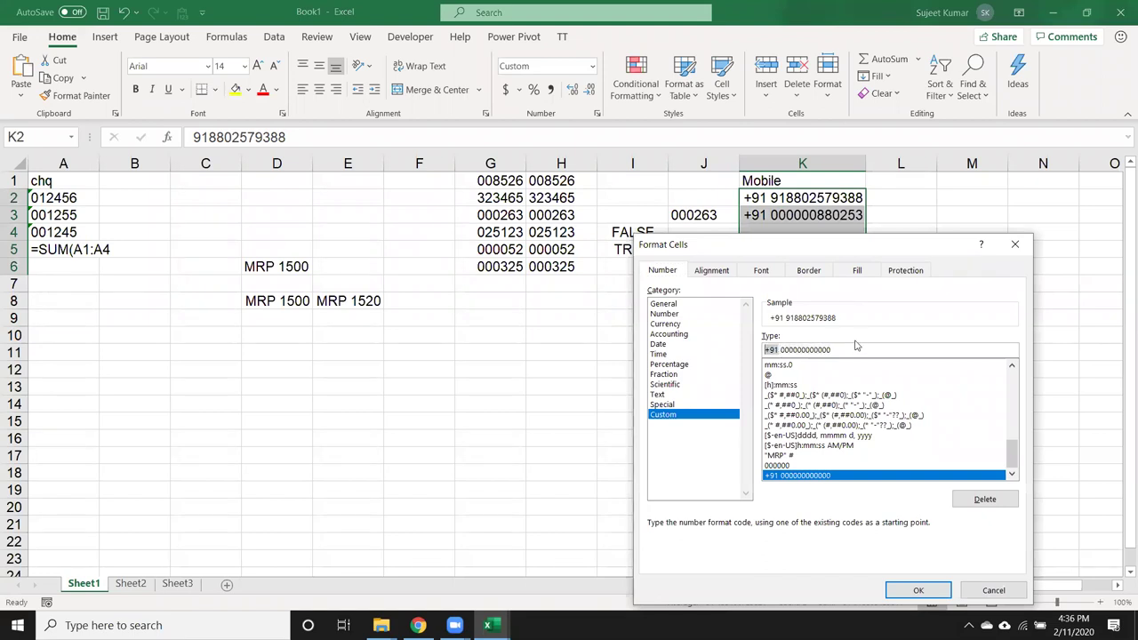
{"action": "type", "text": "###"}
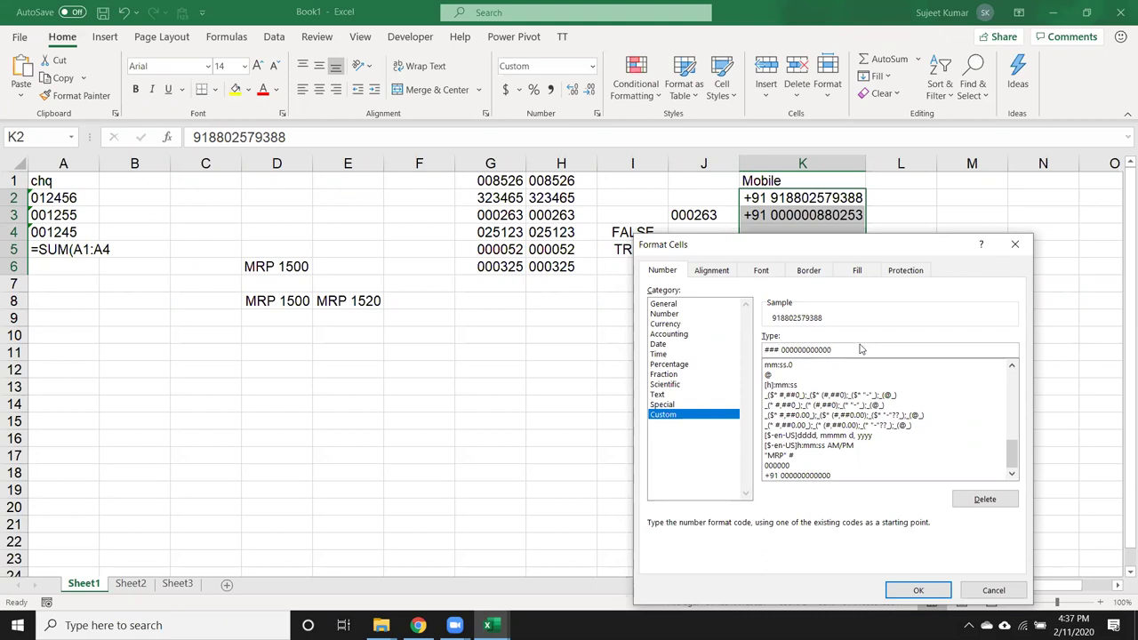
{"action": "left_click_drag", "start_coordinate": [861, 350], "coordinate": [632, 354]}
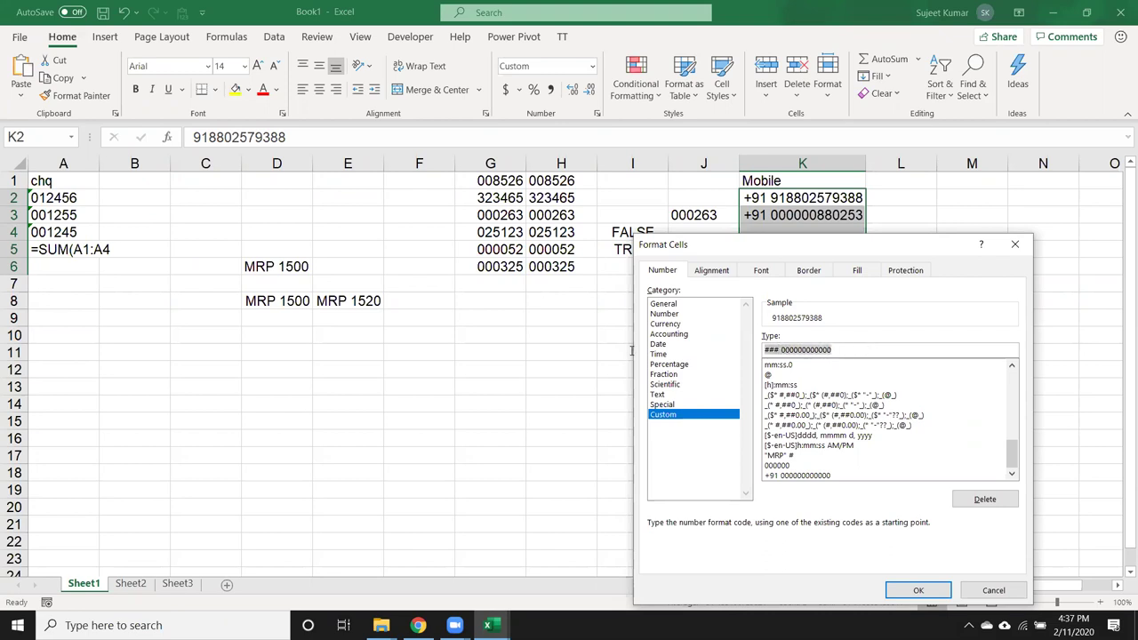
{"action": "type", "text": "+91"}
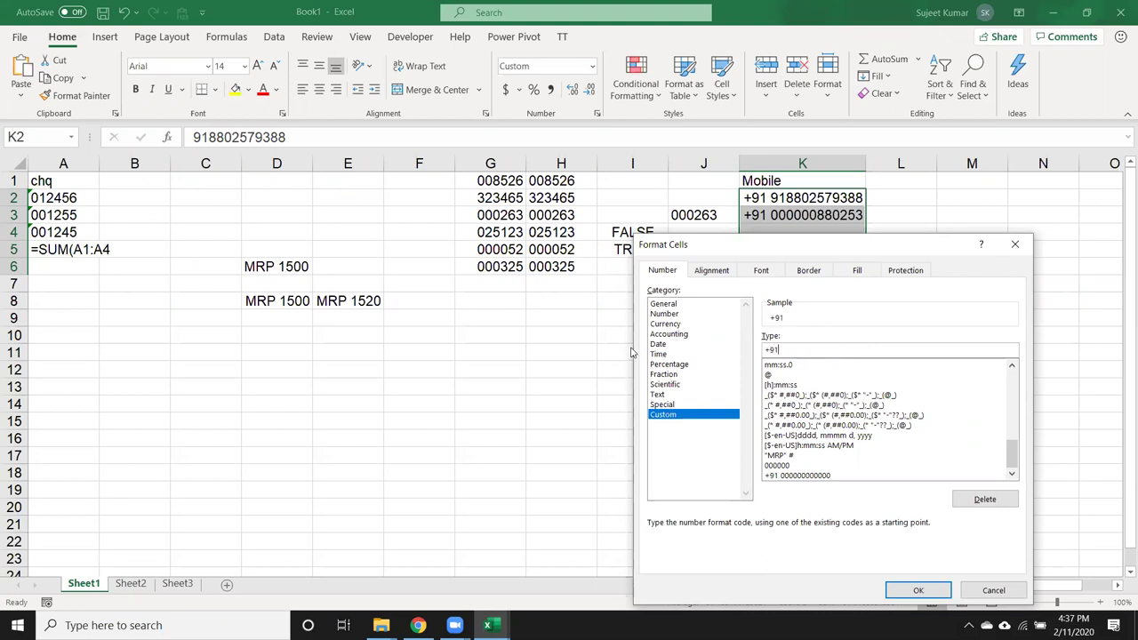
{"action": "type", "text": " ##########"}
{"action": "key", "text": "Return"}
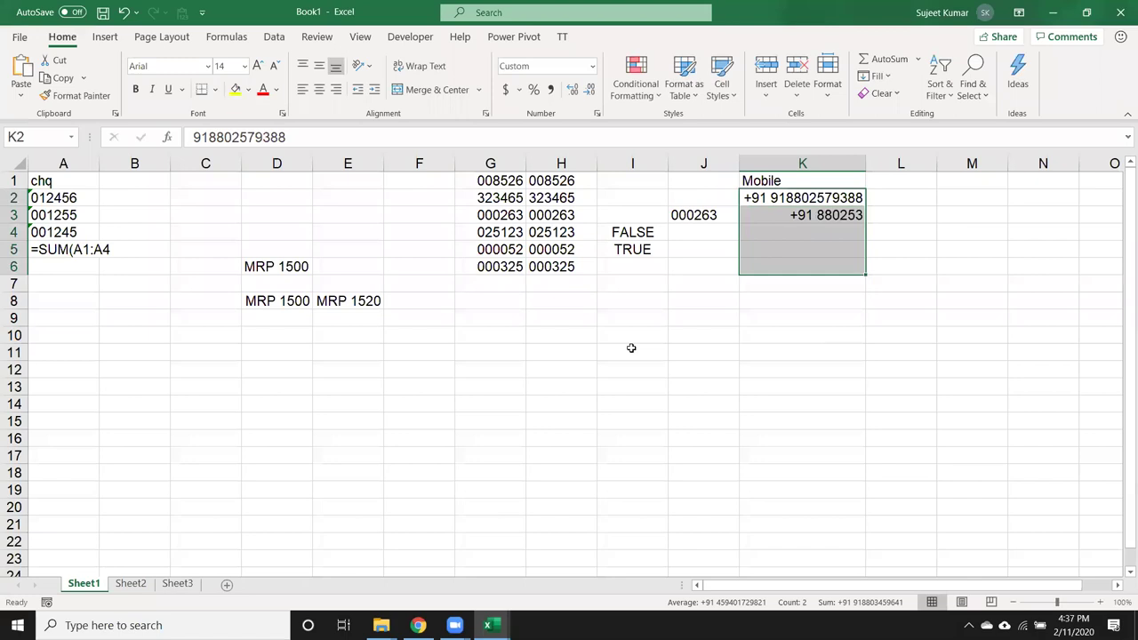
- Head column L as A/c in cell L1
{"action": "left_click", "coordinate": [919, 178]}
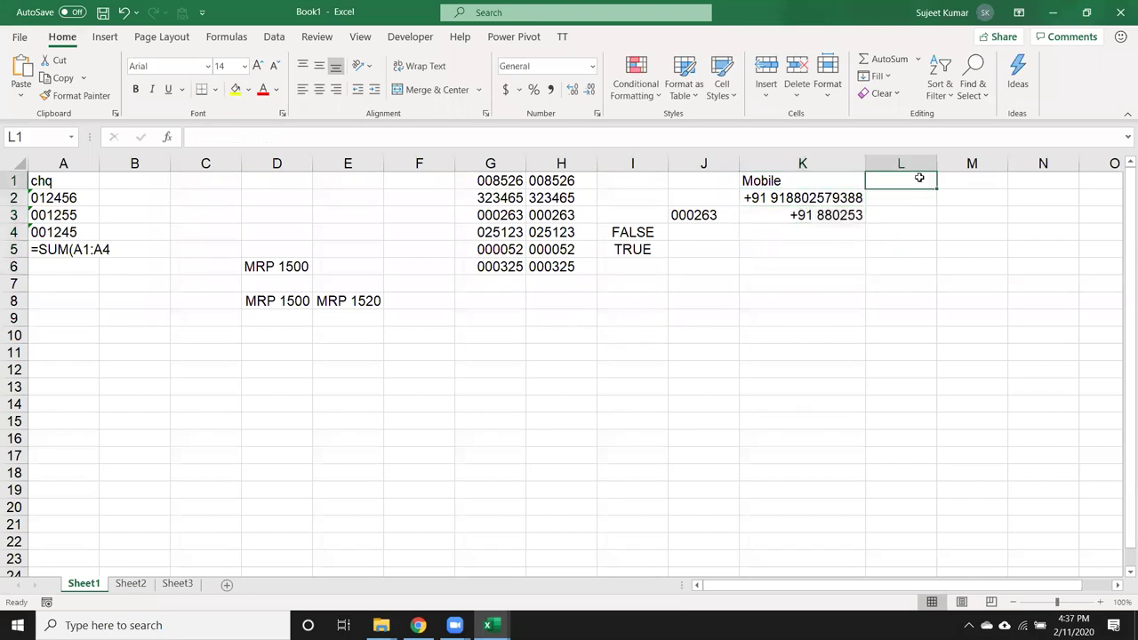
{"action": "type", "text": "A/c"}
{"action": "key", "text": "Return"}
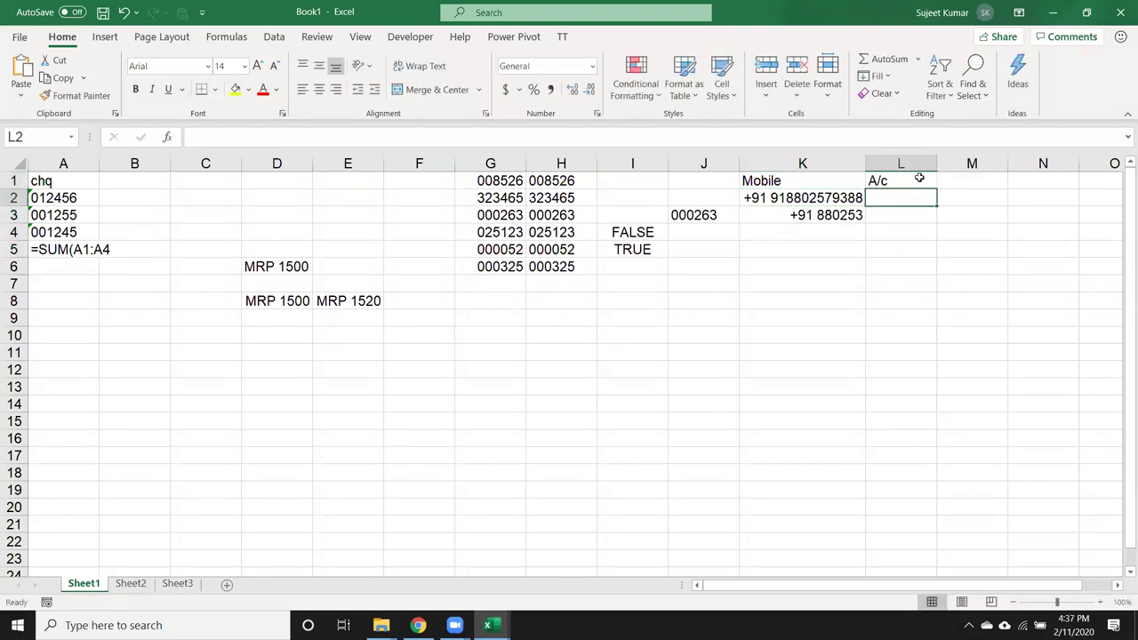
{"action": "key", "text": "shift+Down"}
{"action": "key", "text": "shift+Down"}
{"action": "key", "text": "shift+Down"}
{"action": "key", "text": "shift+Down"}
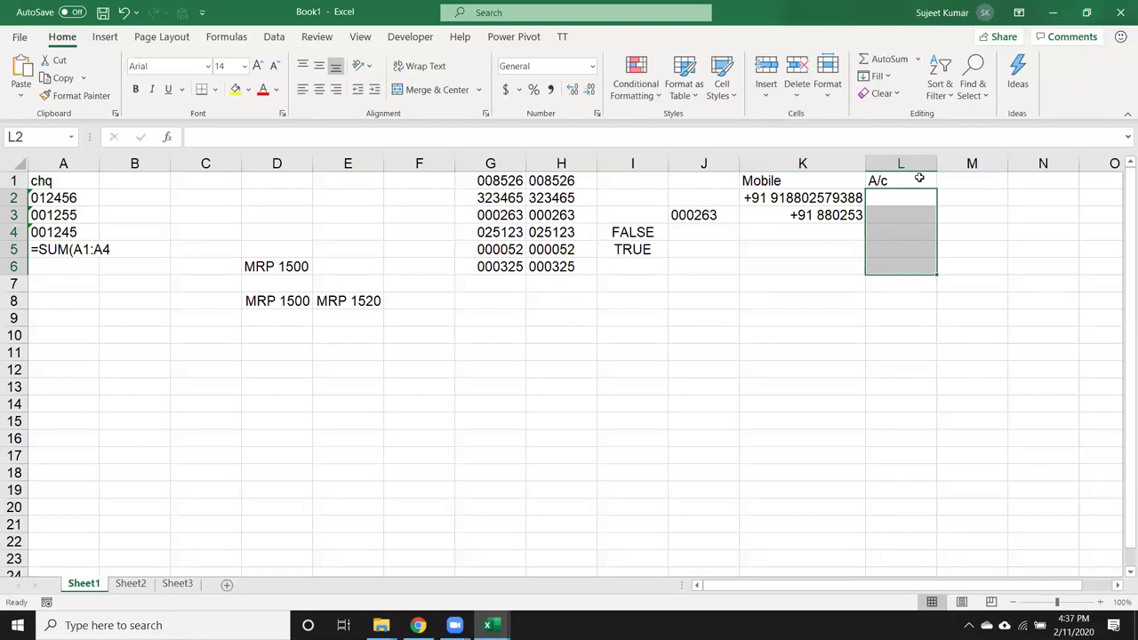
- Enter a long sample account number in L2, then lengthen it by one digit
{"action": "left_click", "coordinate": [920, 177]}
{"action": "key", "text": "Down"}
{"action": "type", "text": "12345678901"}
{"action": "key", "text": "Return"}
{"action": "key", "text": "Up"}
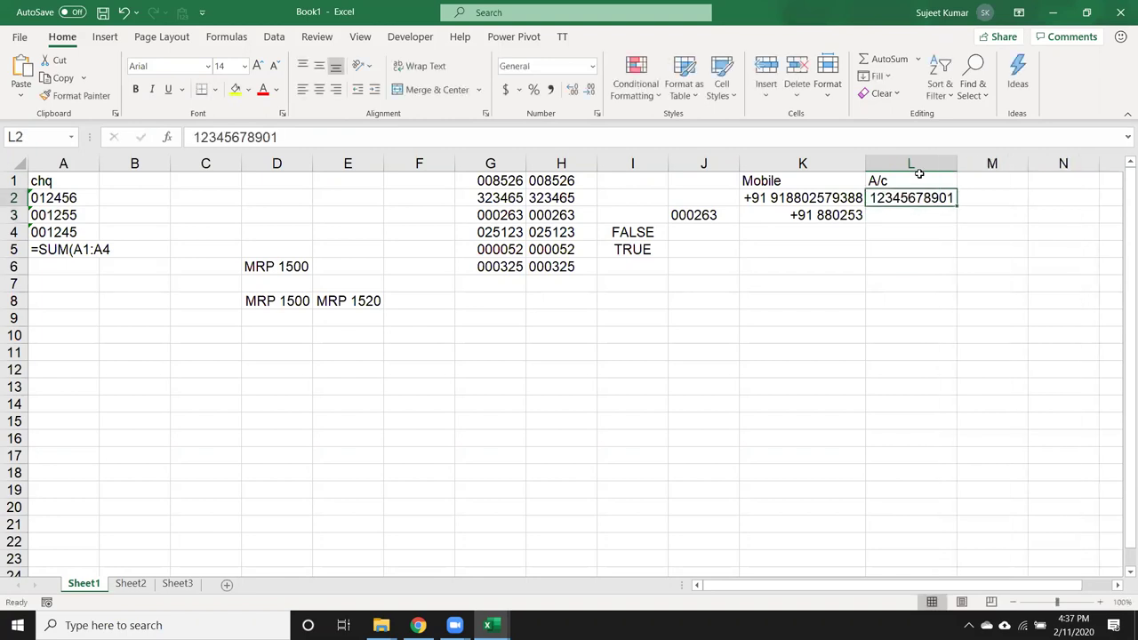
{"action": "left_click", "coordinate": [930, 137]}
{"action": "type", "text": "2"}
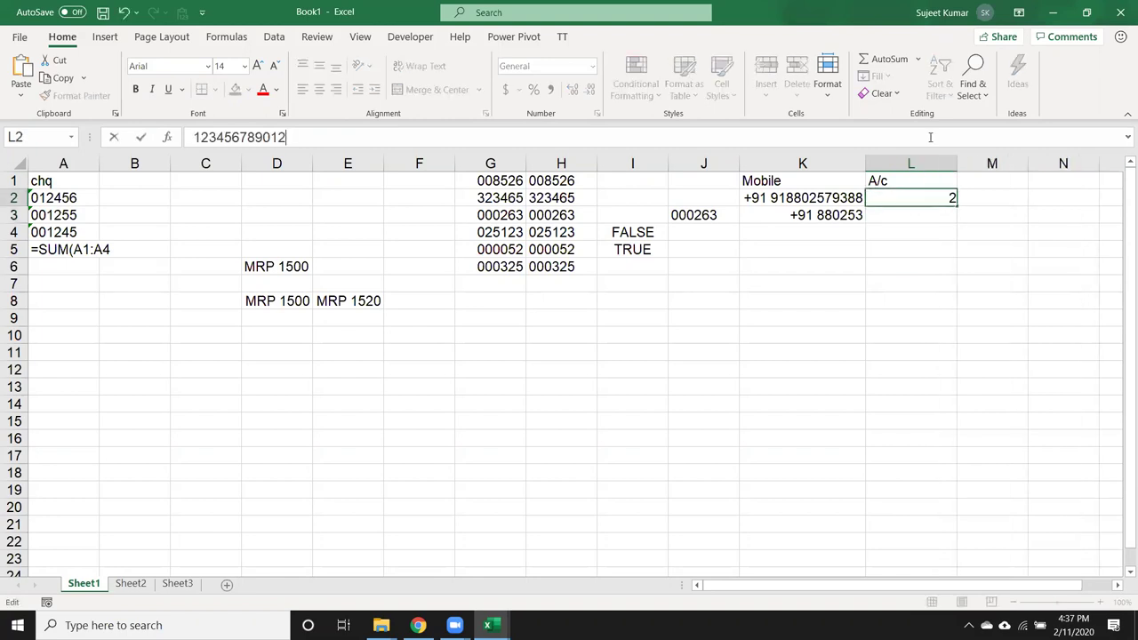
{"action": "key", "text": "Return"}
- Give L2 the custom number format 0 so all digits show
{"action": "left_click", "coordinate": [900, 196]}
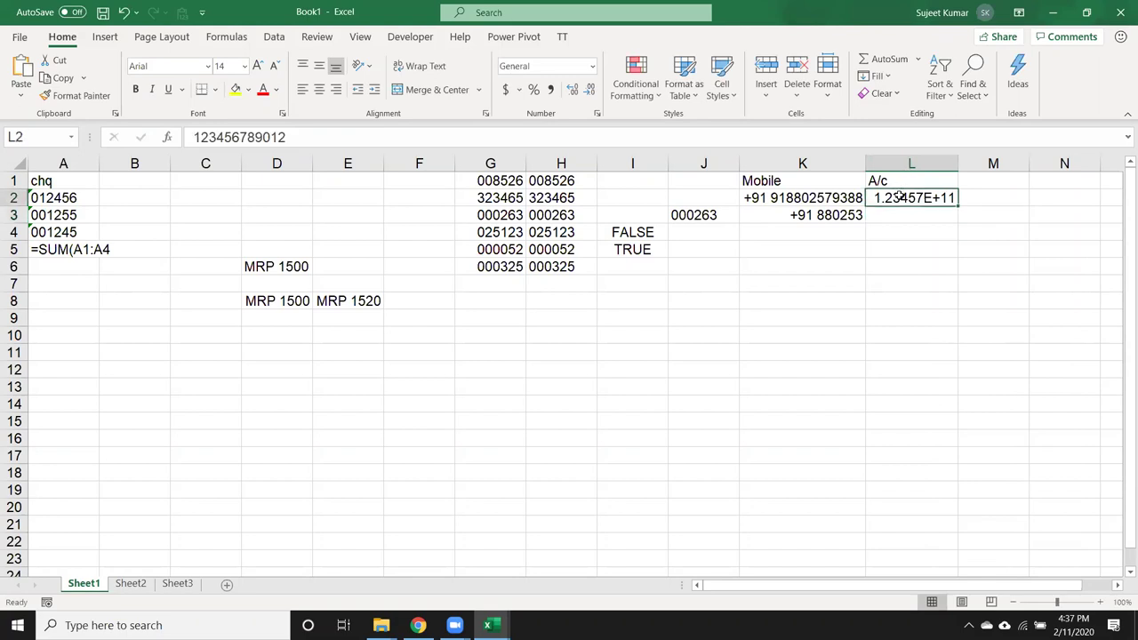
{"action": "right_click", "coordinate": [900, 196]}
{"action": "left_click", "coordinate": [976, 504]}
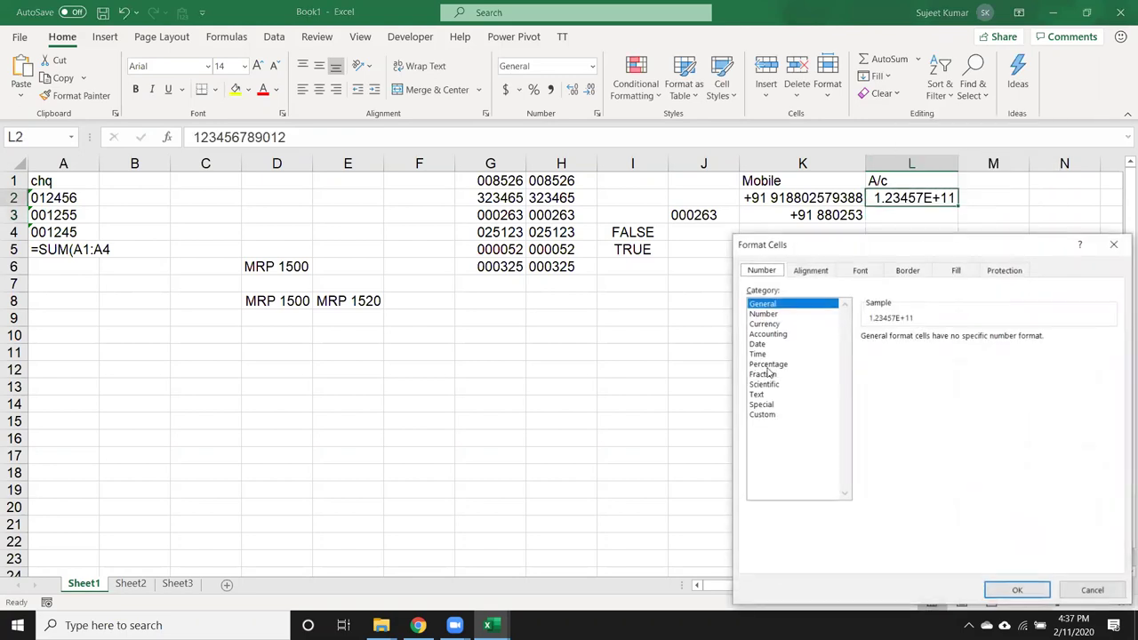
{"action": "left_click", "coordinate": [766, 315]}
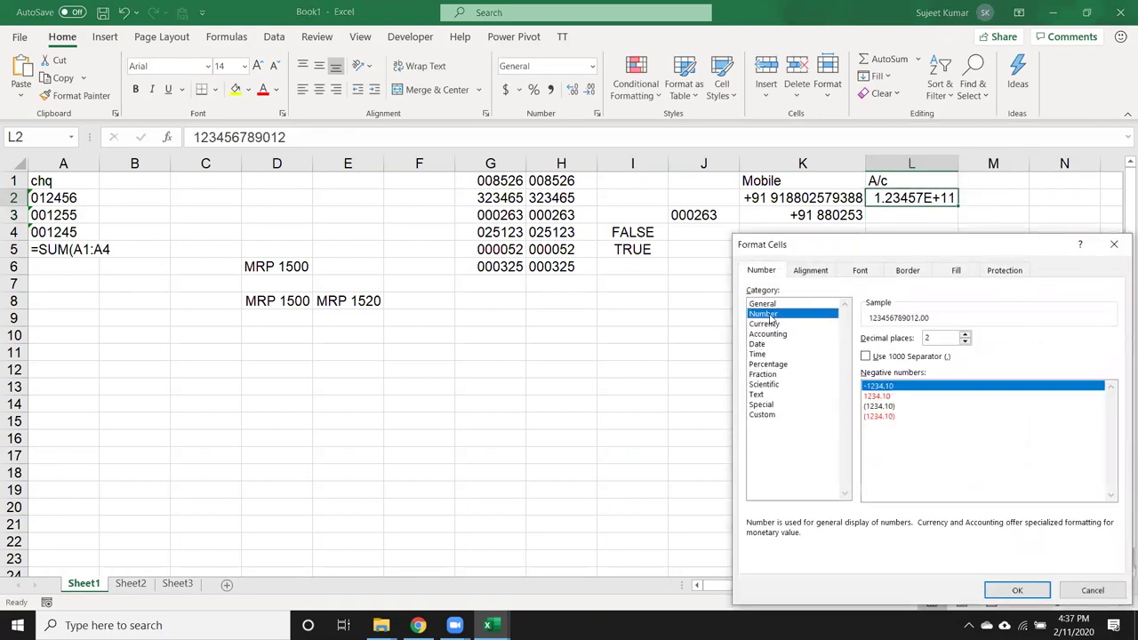
{"action": "left_click", "coordinate": [767, 415]}
{"action": "left_click_drag", "start_coordinate": [873, 349], "coordinate": [830, 352]}
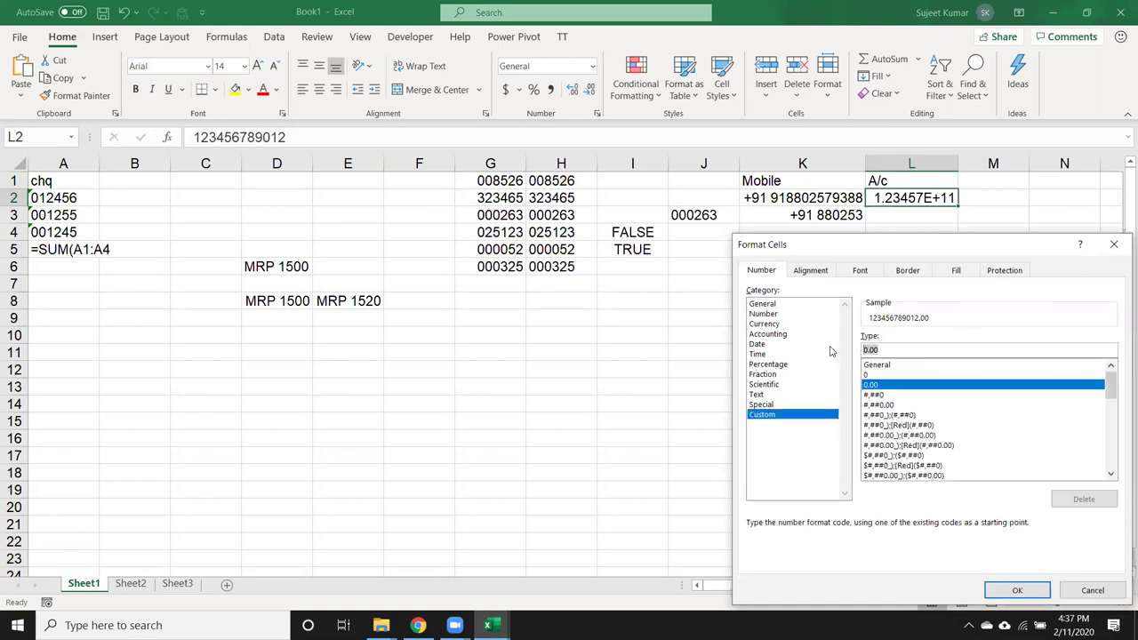
{"action": "type", "text": "0"}
{"action": "key", "text": "Return"}
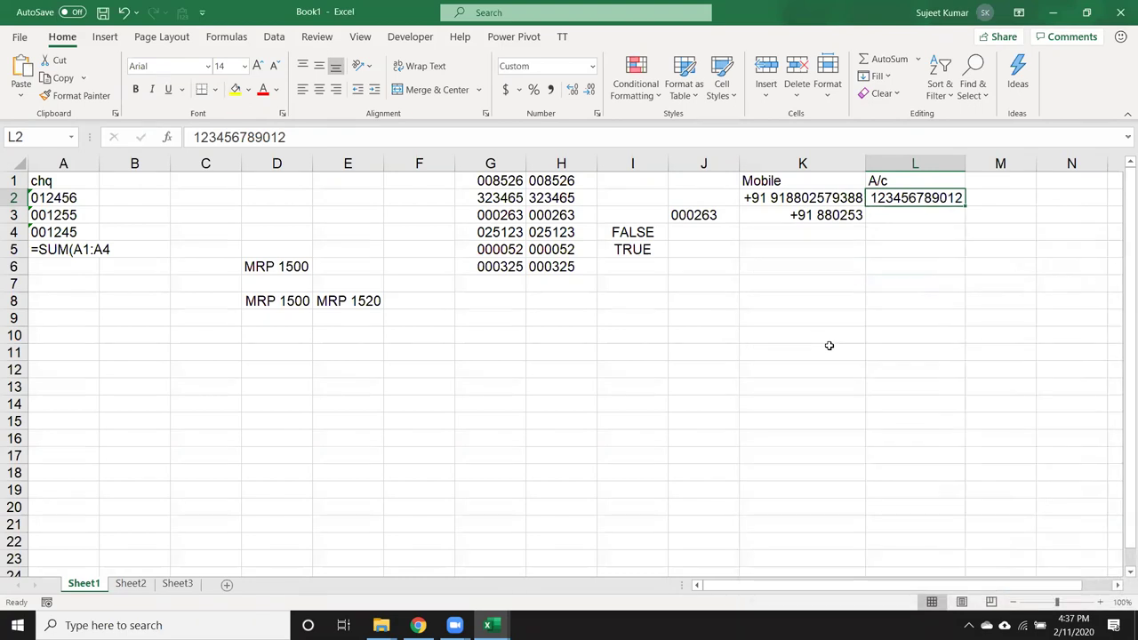
- Extend L2's account number with more digits until it reaches 16 digits
{"action": "left_click", "coordinate": [400, 137]}
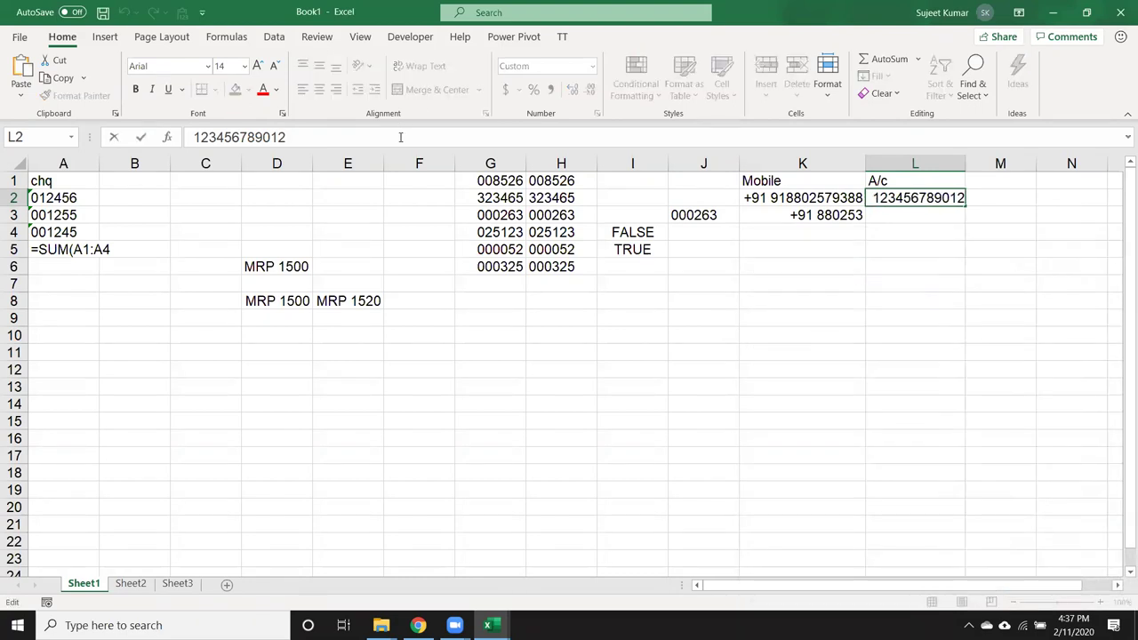
{"action": "type", "text": "852"}
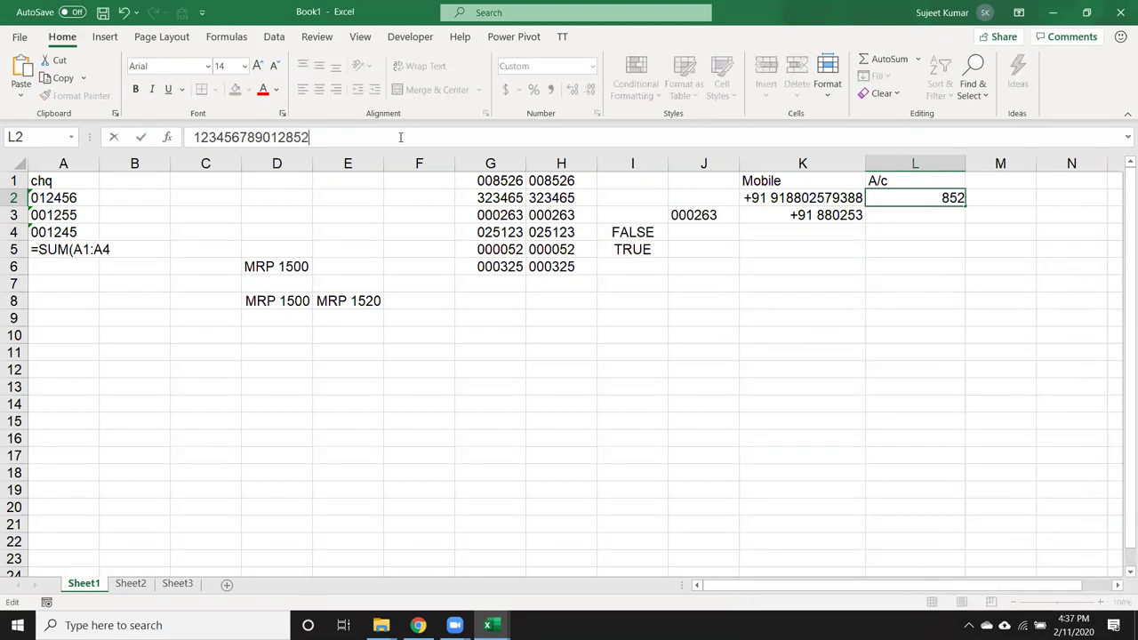
{"action": "key", "text": "Return"}
{"action": "key", "text": "Up"}
{"action": "left_click", "coordinate": [400, 137]}
{"action": "type", "text": "0"}
{"action": "key", "text": "Return"}
{"action": "key", "text": "Up"}
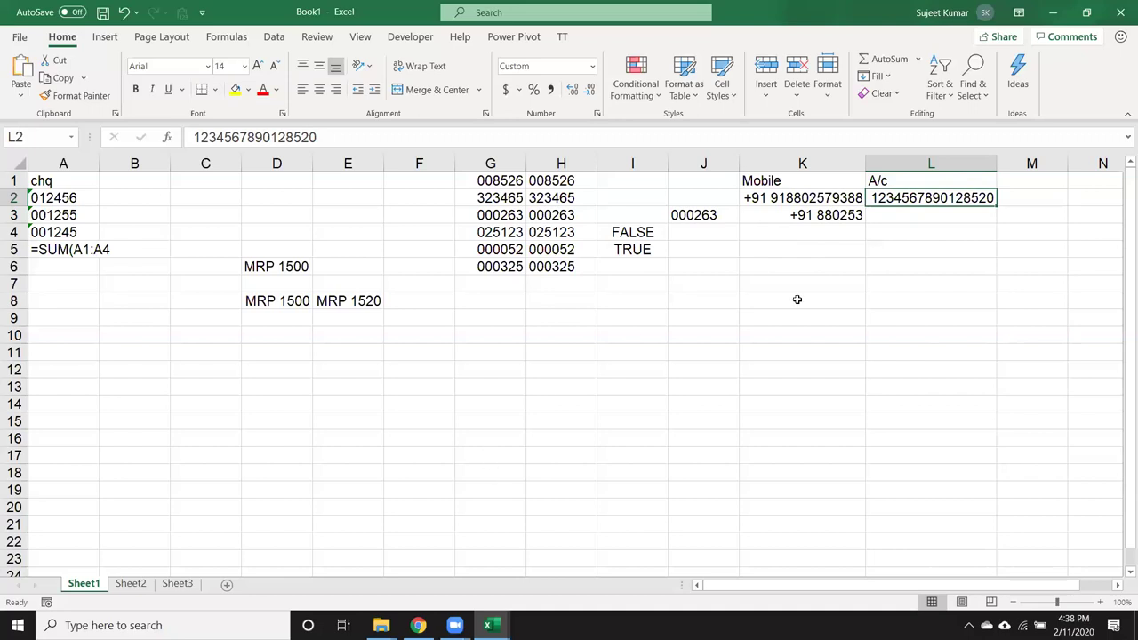
- Head column M as cc no and widen the column for card numbers
{"action": "left_click", "coordinate": [1031, 179]}
{"action": "type", "text": "cc no"}
{"action": "key", "text": "Return"}
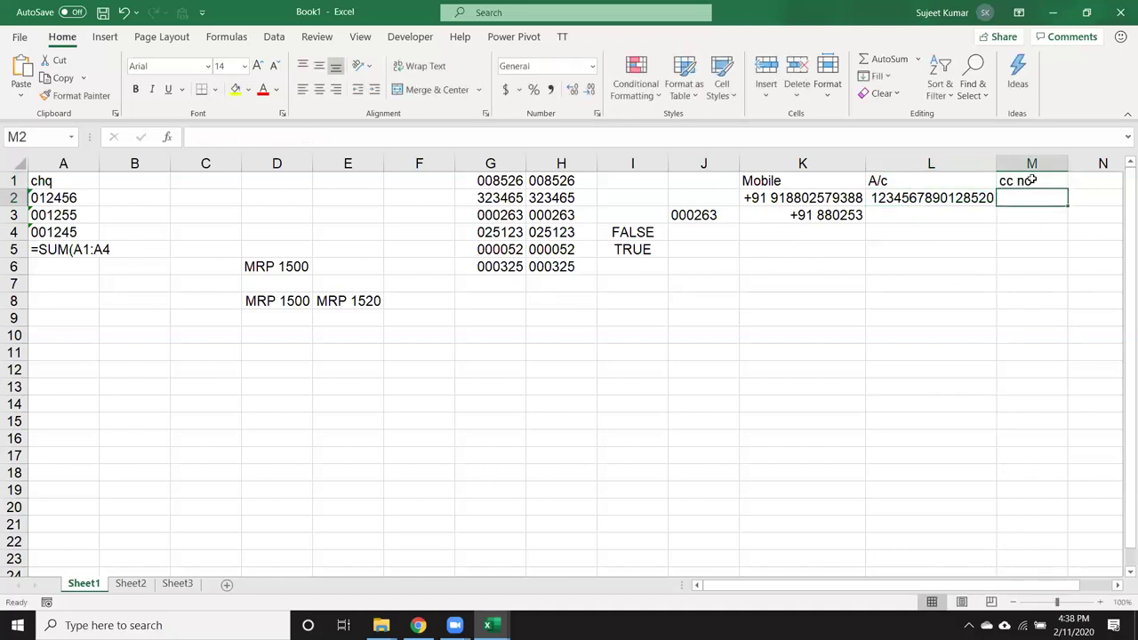
{"action": "key", "text": "Right"}
{"action": "key", "text": "Right"}
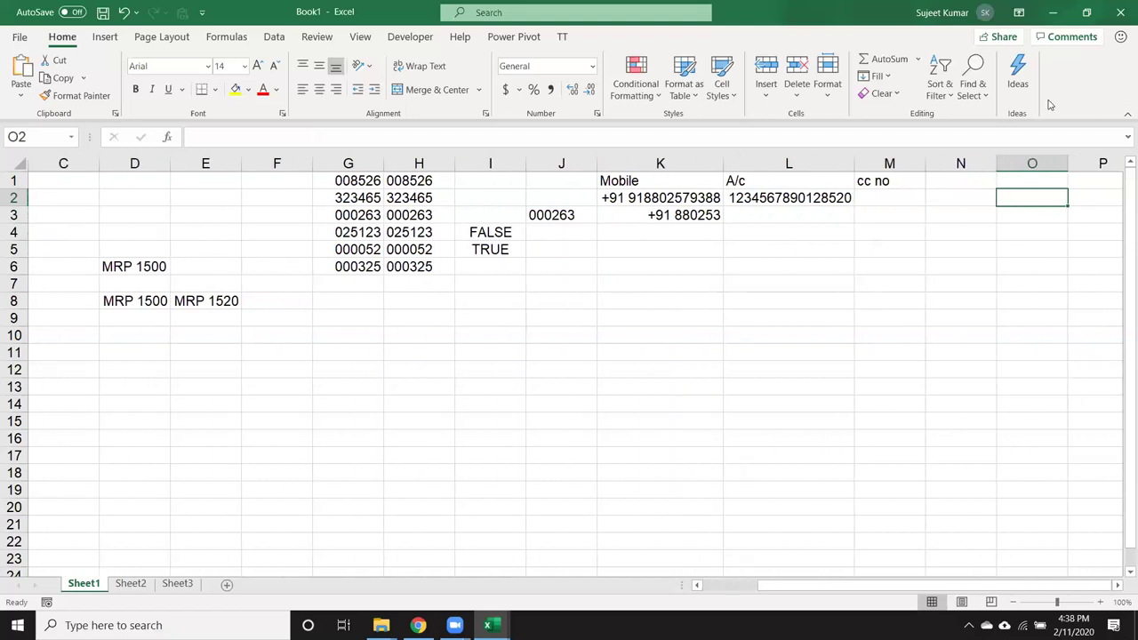
{"action": "left_click_drag", "start_coordinate": [928, 167], "coordinate": [1075, 167]}
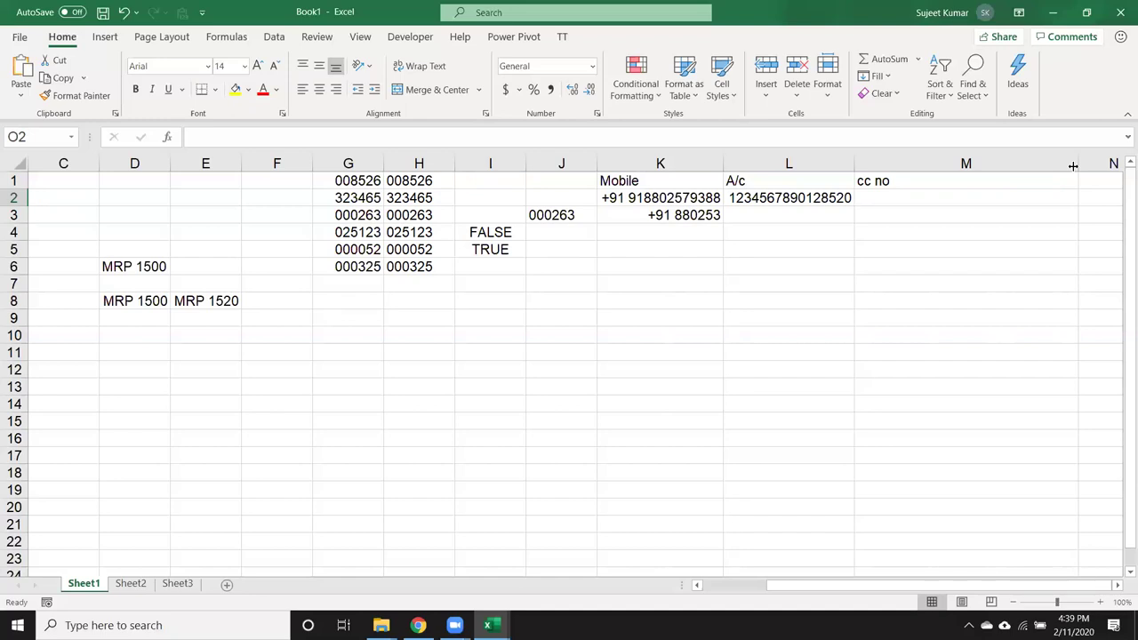
- Give M2:M5 the custom format 0000 "XXXX XXXX" 0000
{"action": "left_click", "coordinate": [874, 192]}
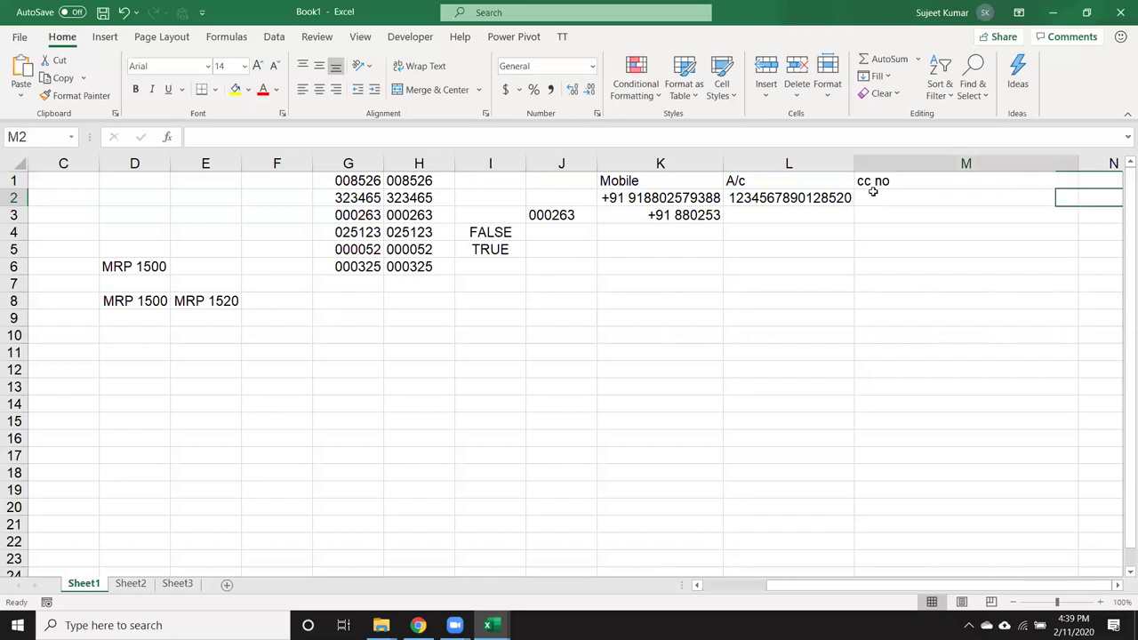
{"action": "left_click_drag", "start_coordinate": [929, 198], "coordinate": [914, 250]}
{"action": "right_click", "coordinate": [914, 250]}
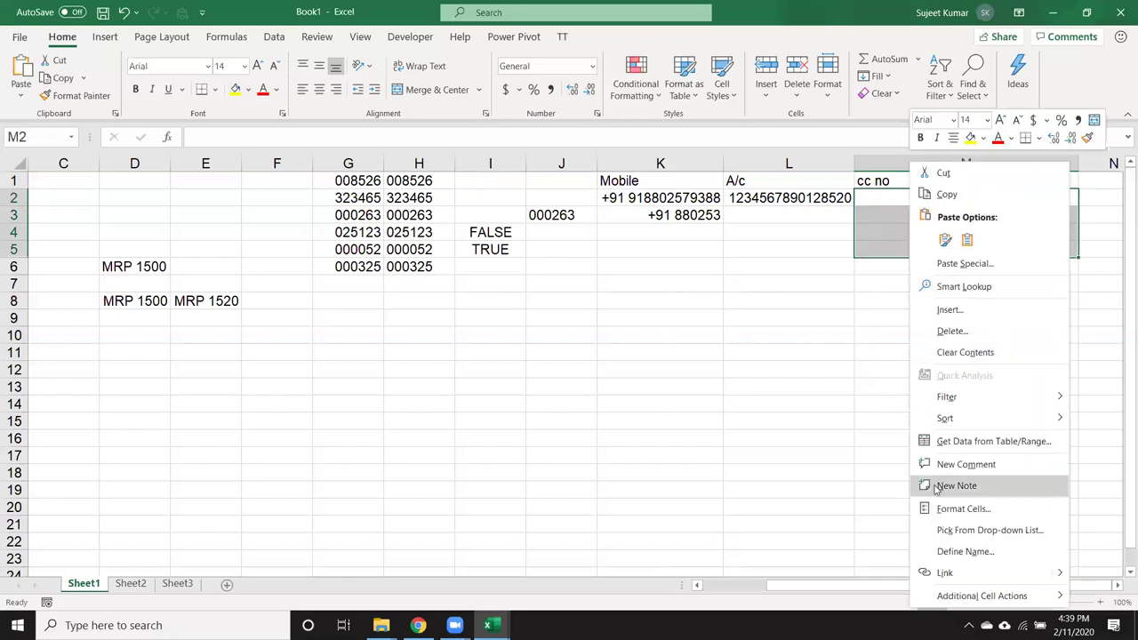
{"action": "left_click", "coordinate": [952, 509]}
{"action": "left_click", "coordinate": [761, 415]}
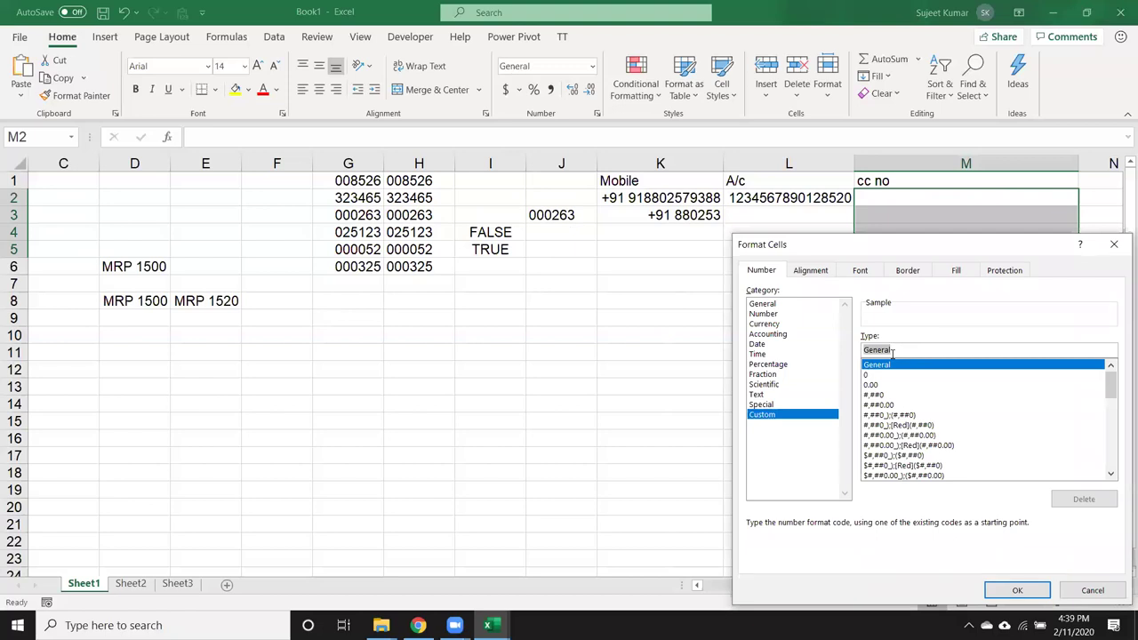
{"action": "type", "text": "0000"}
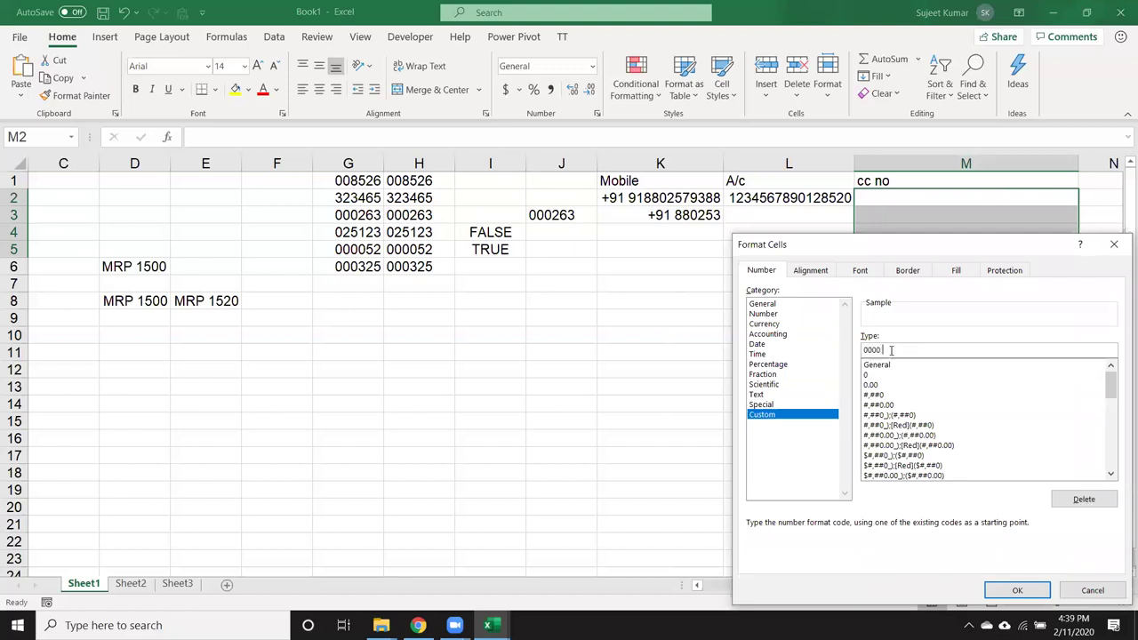
{"action": "type", "text": " \"XXX"}
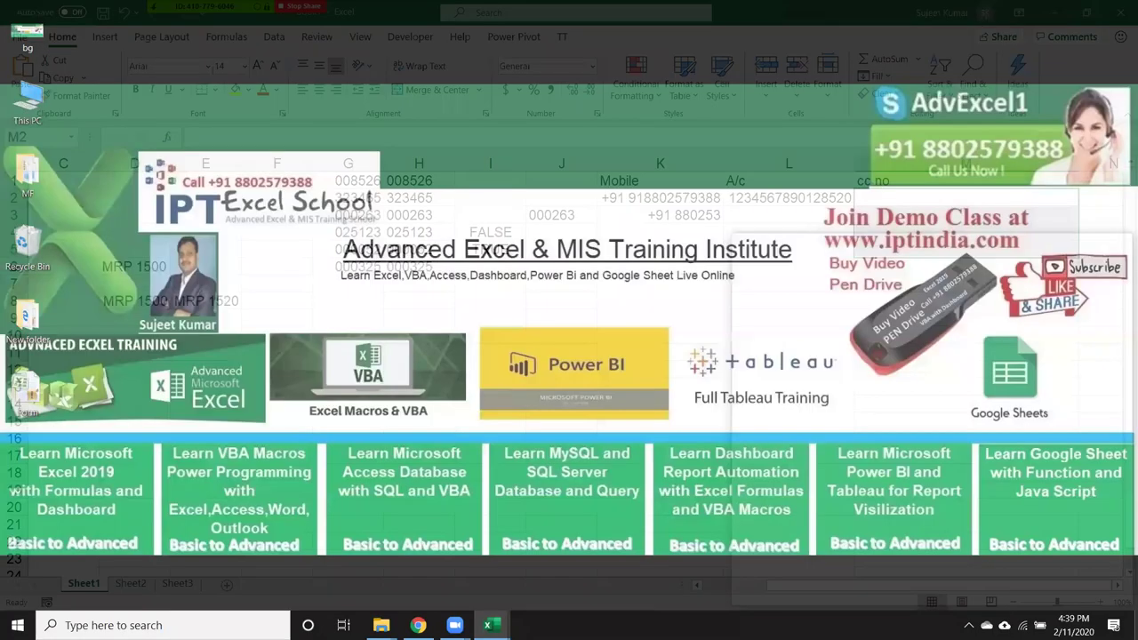
{"action": "type", "text": "X XXXX\""}
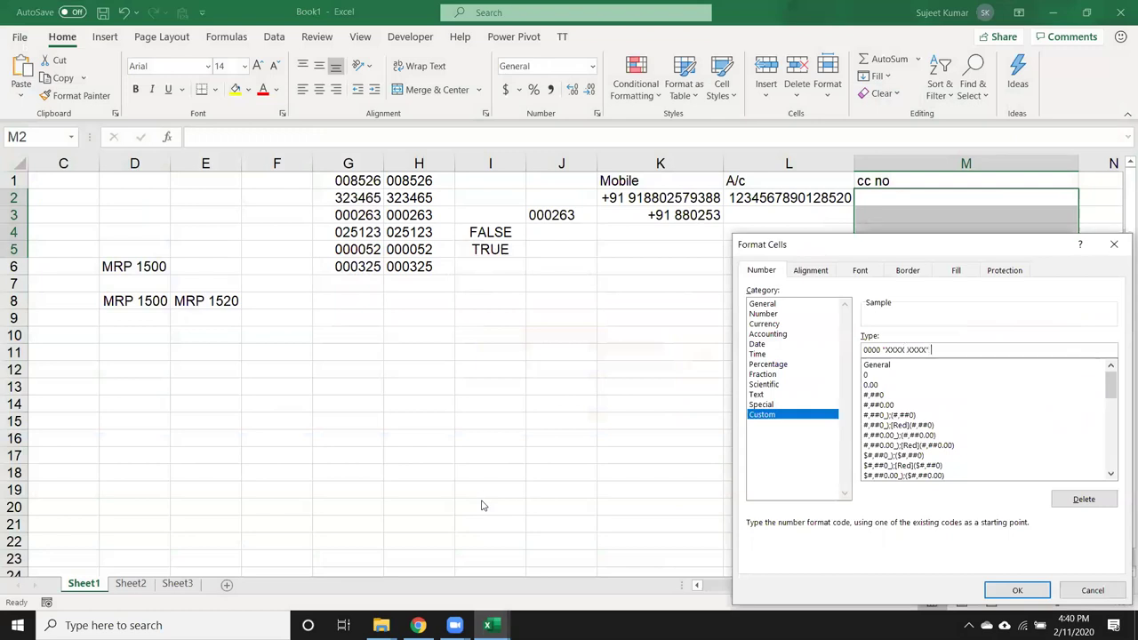
{"action": "type", "text": " 0000"}
{"action": "key", "text": "Return"}
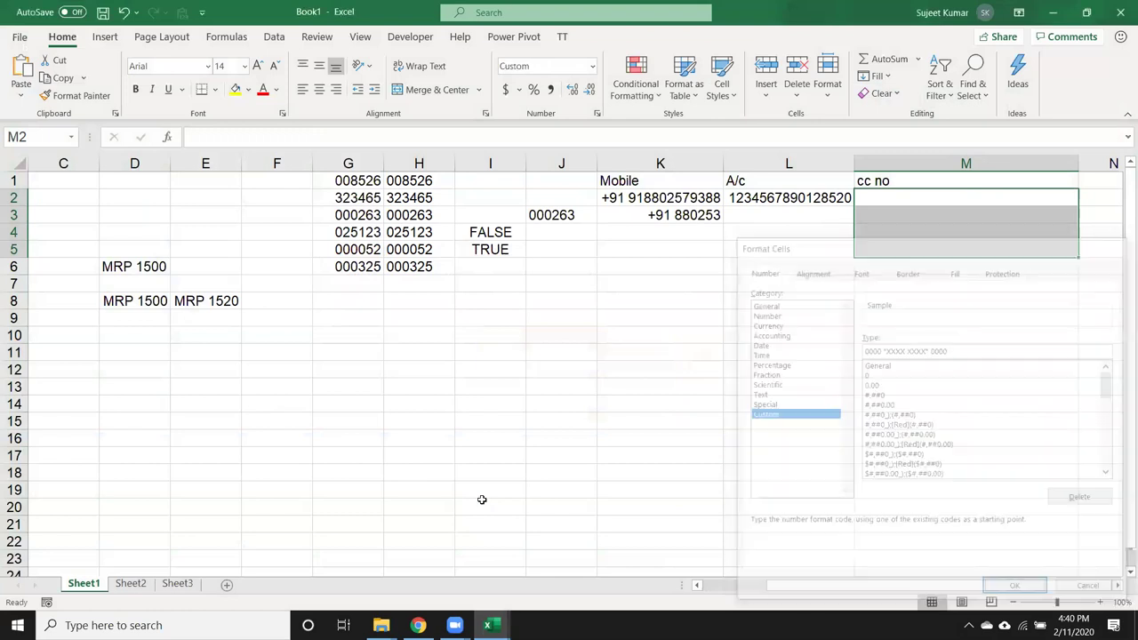
- Enter an 8-digit card number in M2 so it displays masked
{"action": "key", "text": "Up"}
{"action": "key", "text": "Down"}
{"action": "type", "text": "12368521"}
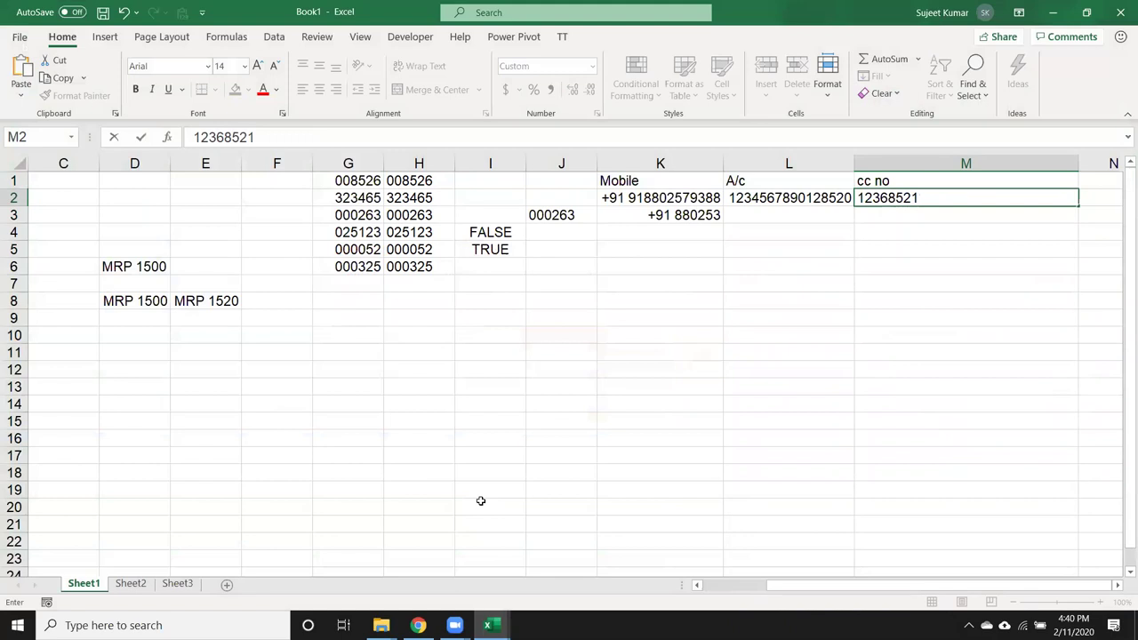
{"action": "key", "text": "Return"}
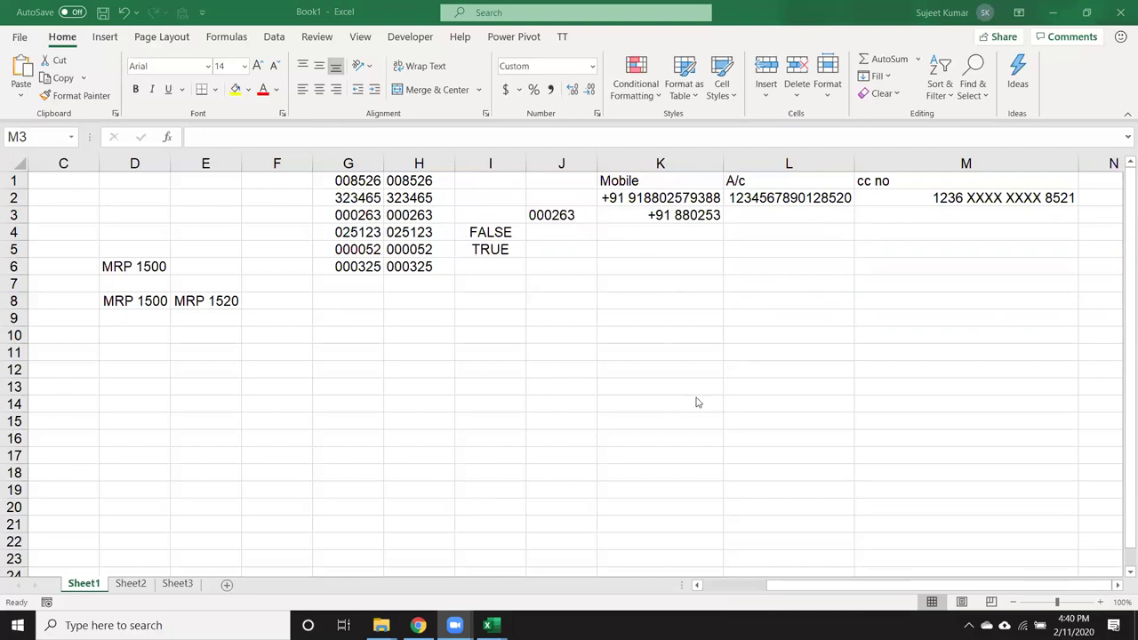
- Enter the value 1520 in cell F12
{"action": "left_click", "coordinate": [305, 335]}
{"action": "left_click_drag", "start_coordinate": [381, 270], "coordinate": [356, 197]}
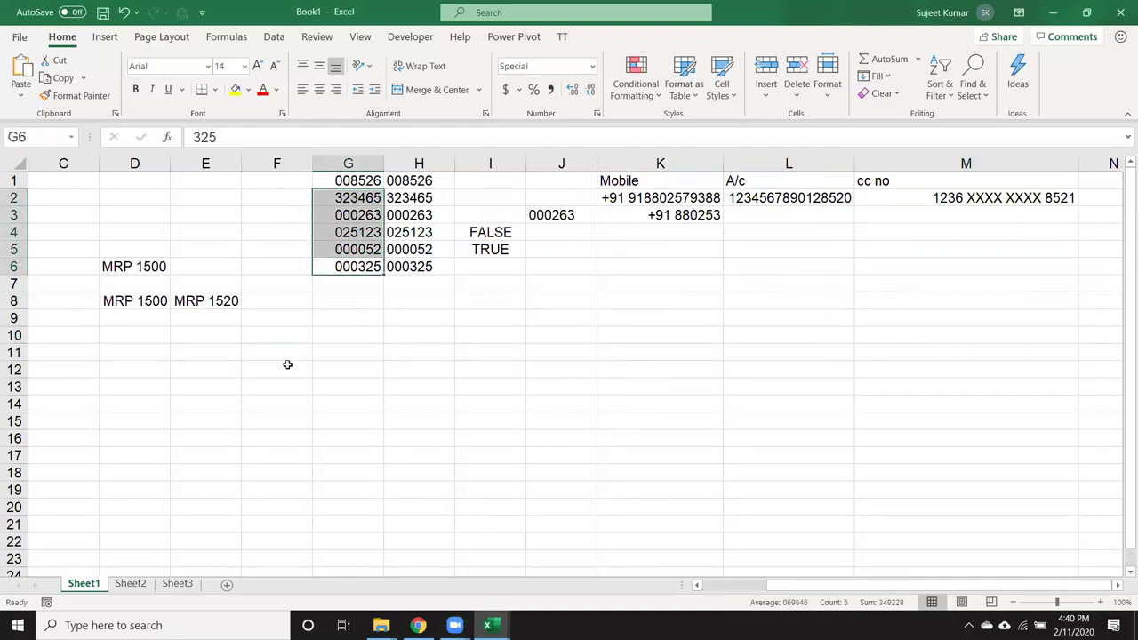
{"action": "left_click", "coordinate": [255, 367]}
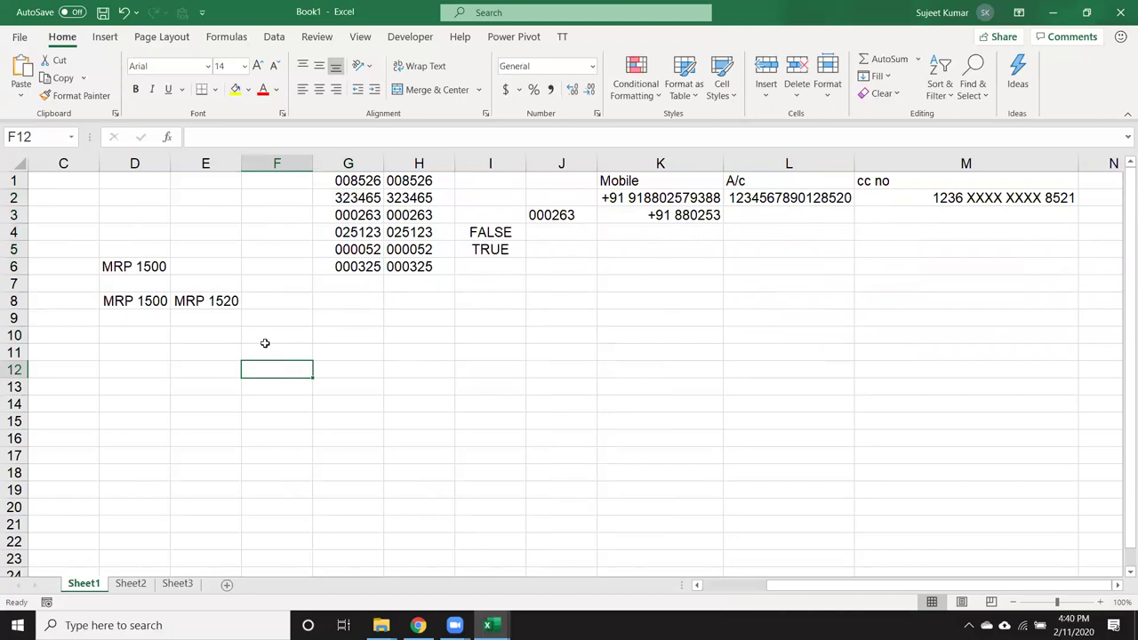
{"action": "type", "text": "1520"}
{"action": "key", "text": "Return"}
{"action": "key", "text": "Up"}
- Give F12 the custom format "MRP" so it shows only the word MRP
{"action": "left_click", "coordinate": [598, 114]}
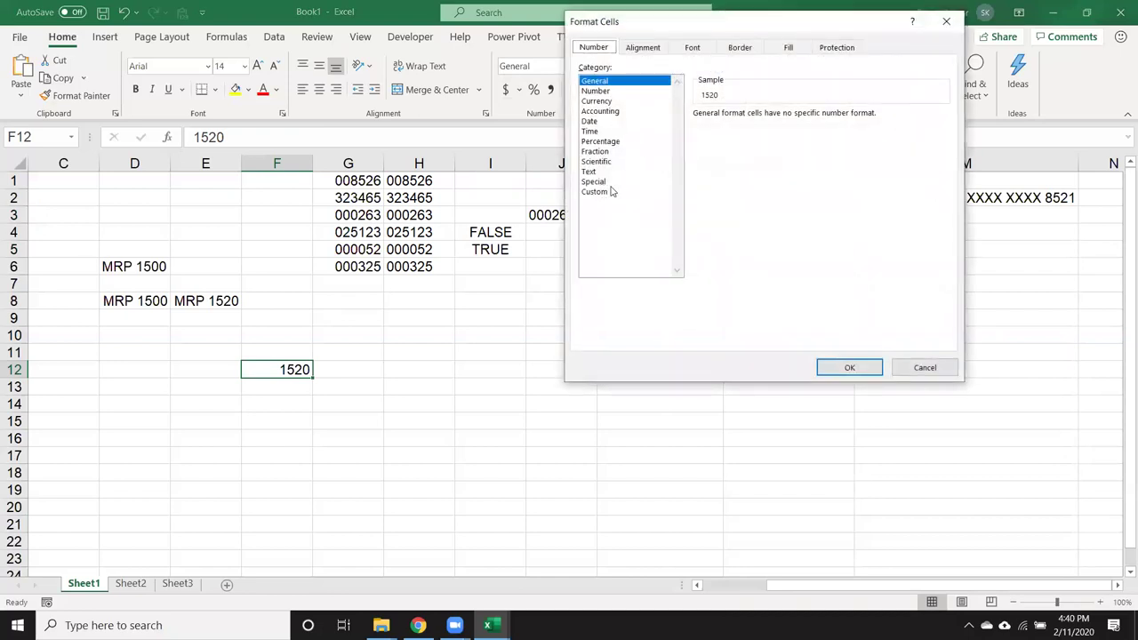
{"action": "left_click", "coordinate": [612, 192]}
{"action": "double_click", "coordinate": [721, 125]}
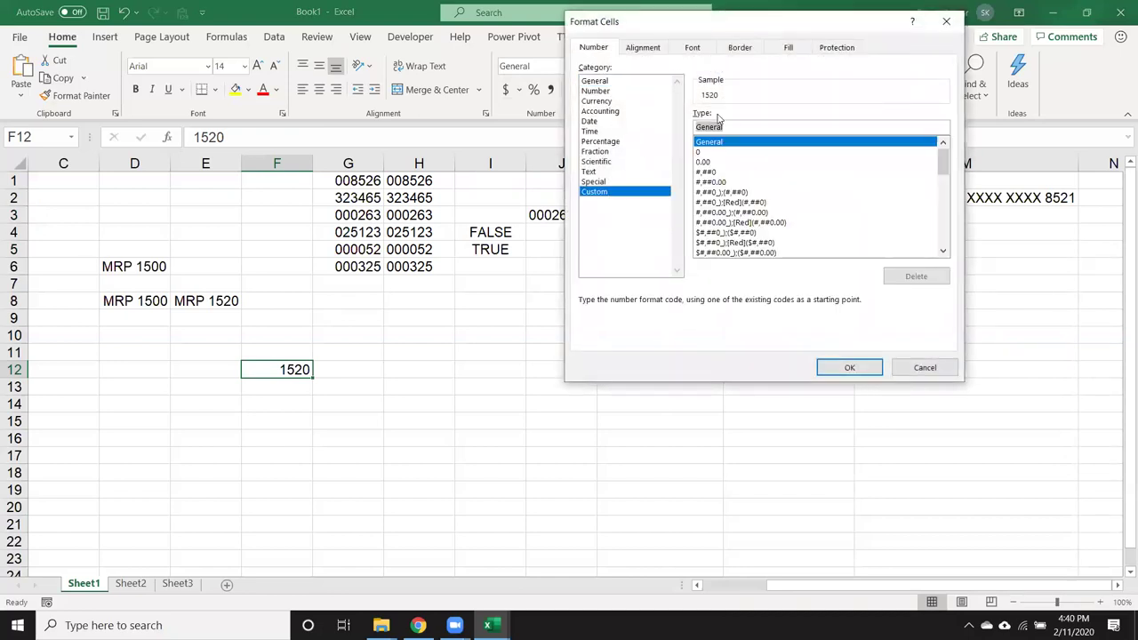
{"action": "type", "text": "\"MRP"}
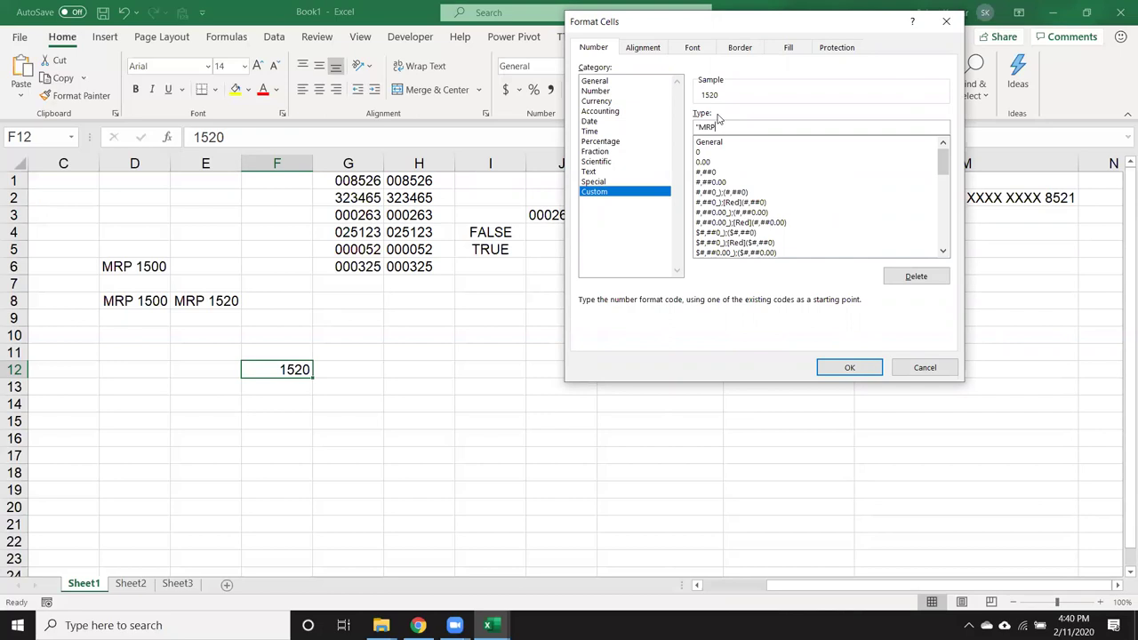
{"action": "type", "text": "\""}
{"action": "key", "text": "Return"}
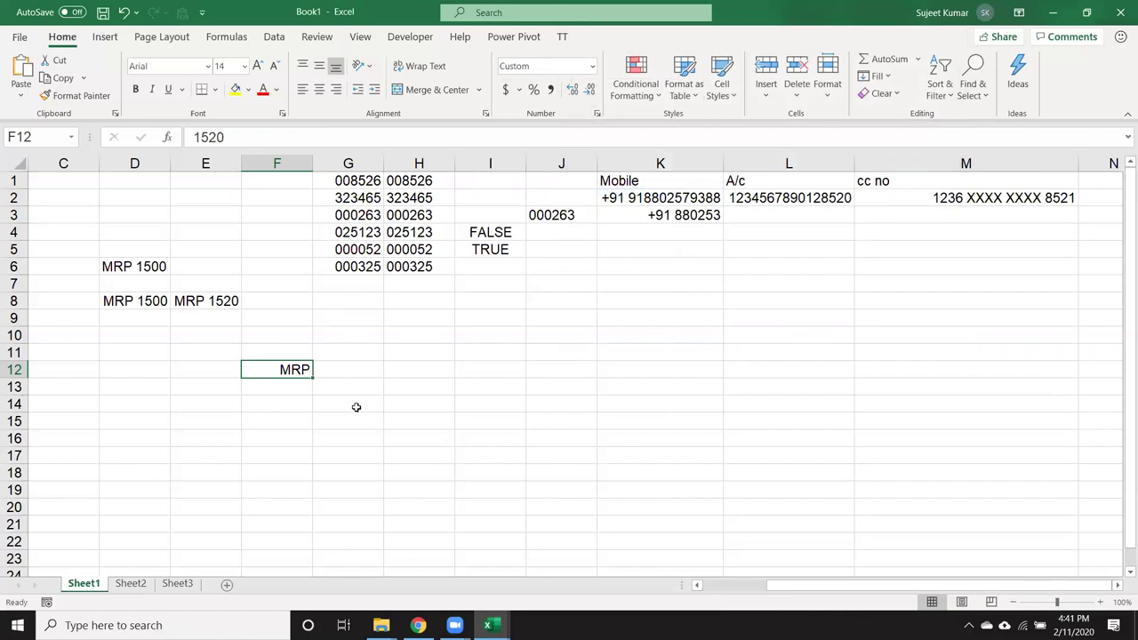
- Add a 0 digit placeholder after "MRP" in F12's format and enter 5
{"action": "right_click", "coordinate": [297, 372]}
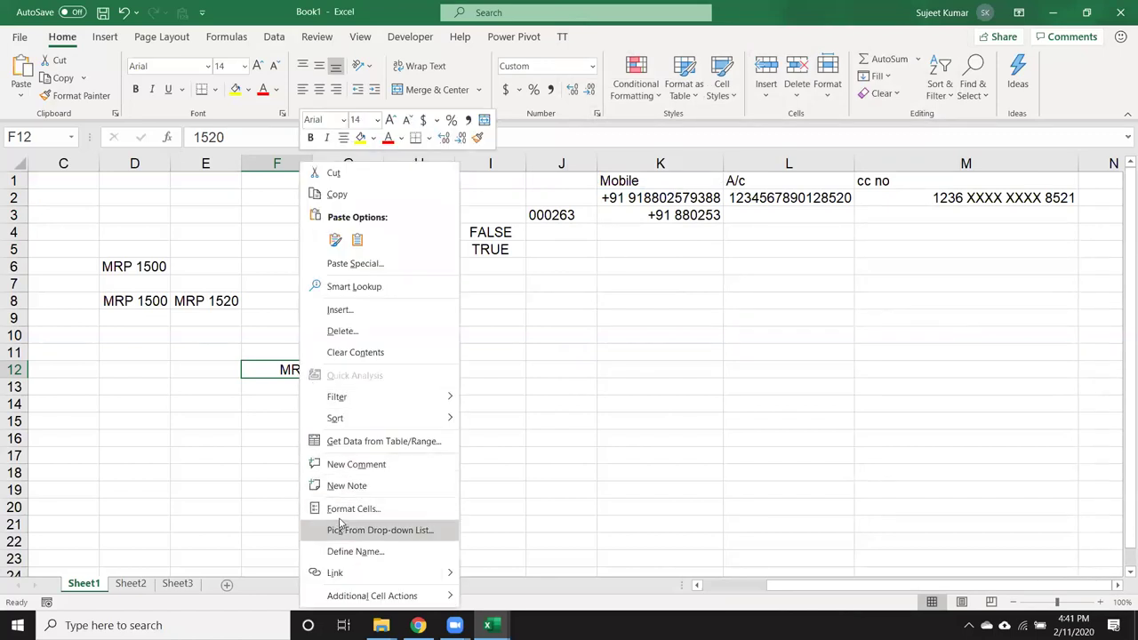
{"action": "left_click", "coordinate": [336, 509]}
{"action": "left_click", "coordinate": [333, 349]}
{"action": "type", "text": "00"}
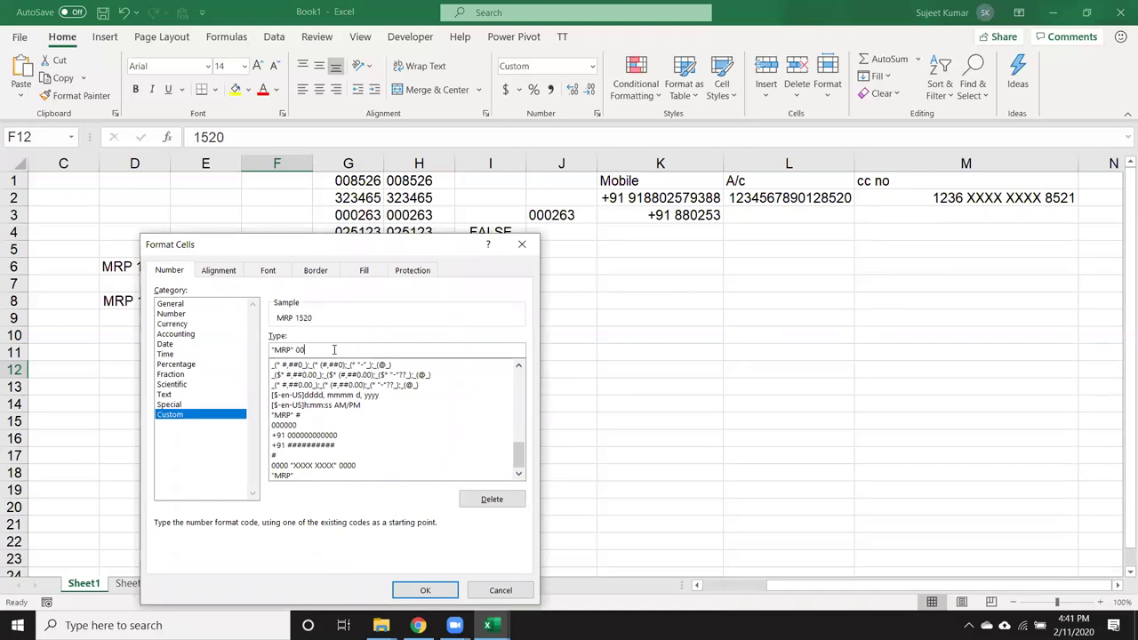
{"action": "key", "text": "Return"}
{"action": "type", "text": "5"}
{"action": "key", "text": "Return"}
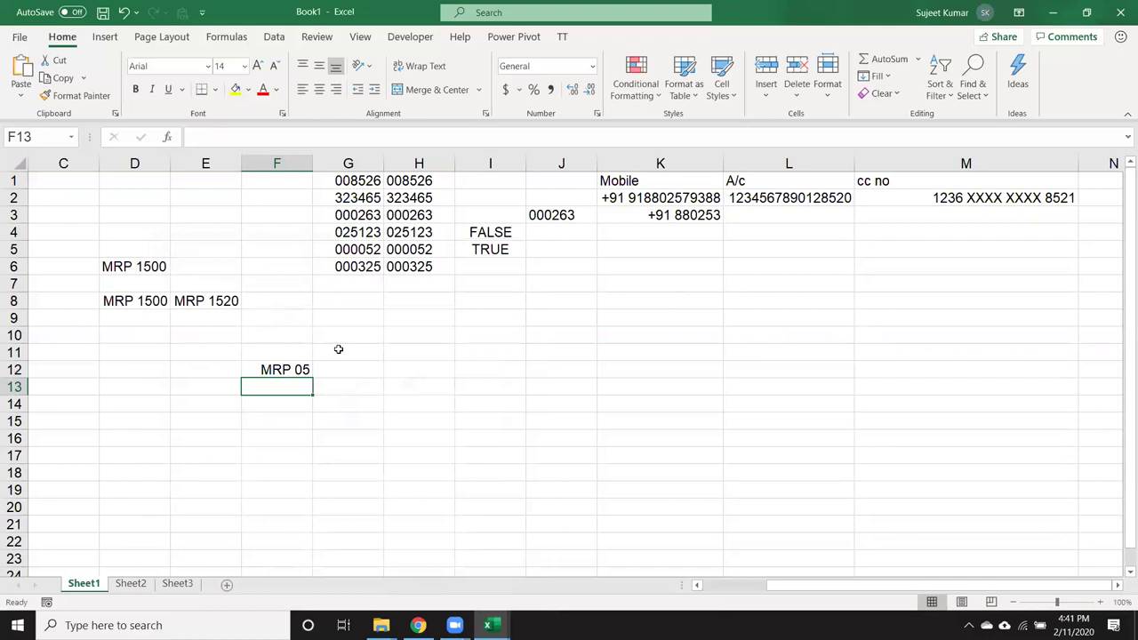
- Change F12's format code from "MRP" 00 to "MRP" 0, showing MRP 5
{"action": "left_click", "coordinate": [255, 372]}
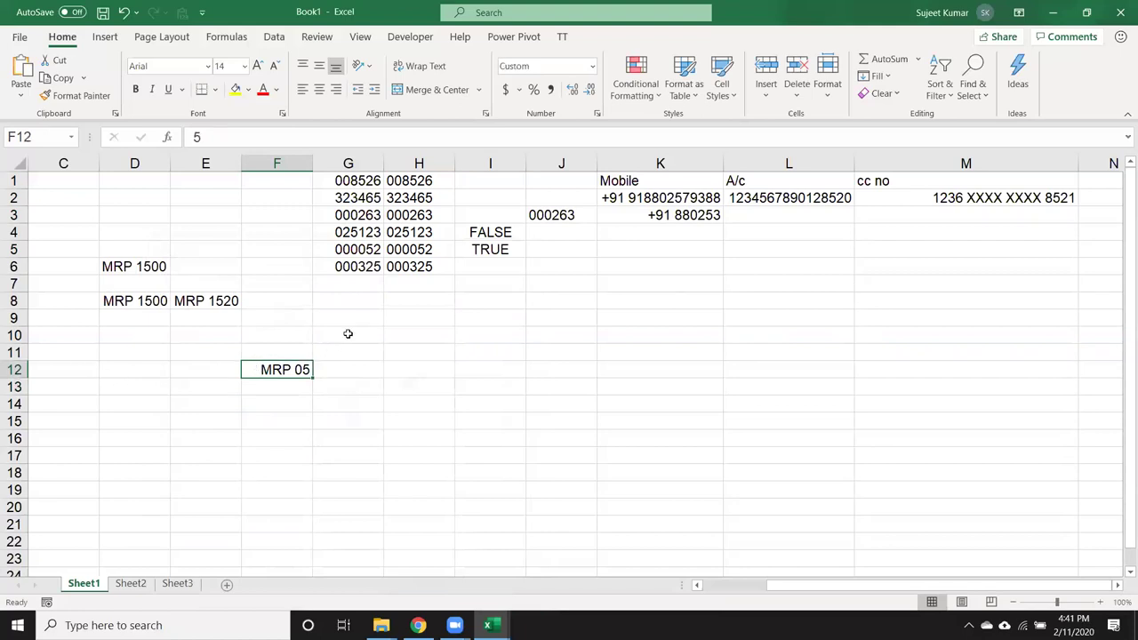
{"action": "left_click", "coordinate": [597, 113]}
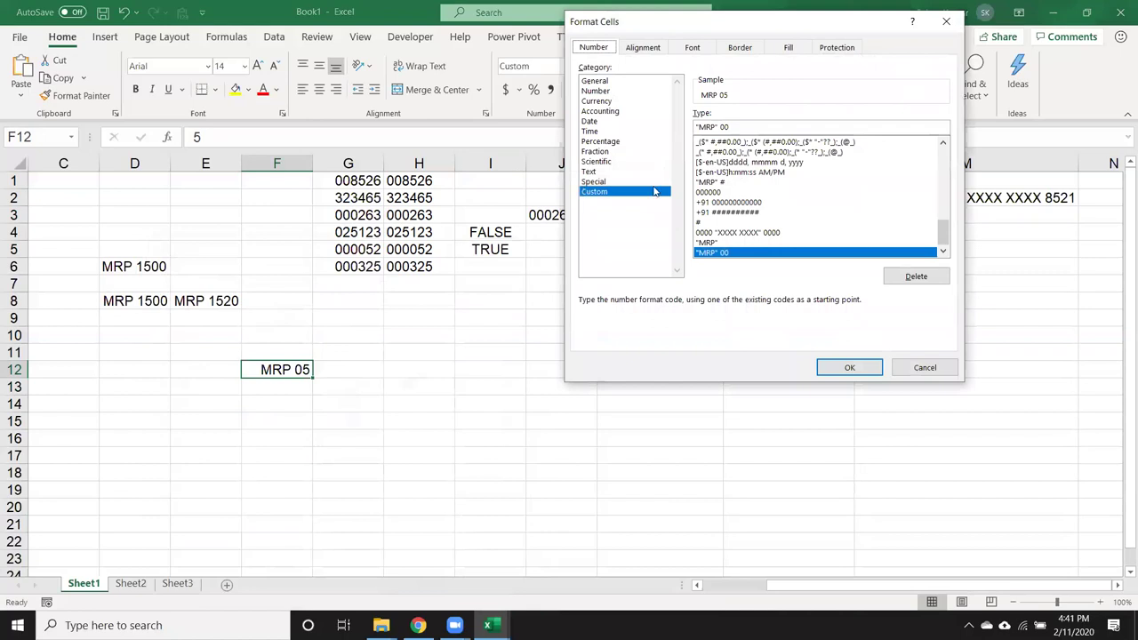
{"action": "double_click", "coordinate": [725, 126]}
{"action": "type", "text": "0"}
{"action": "key", "text": "Return"}
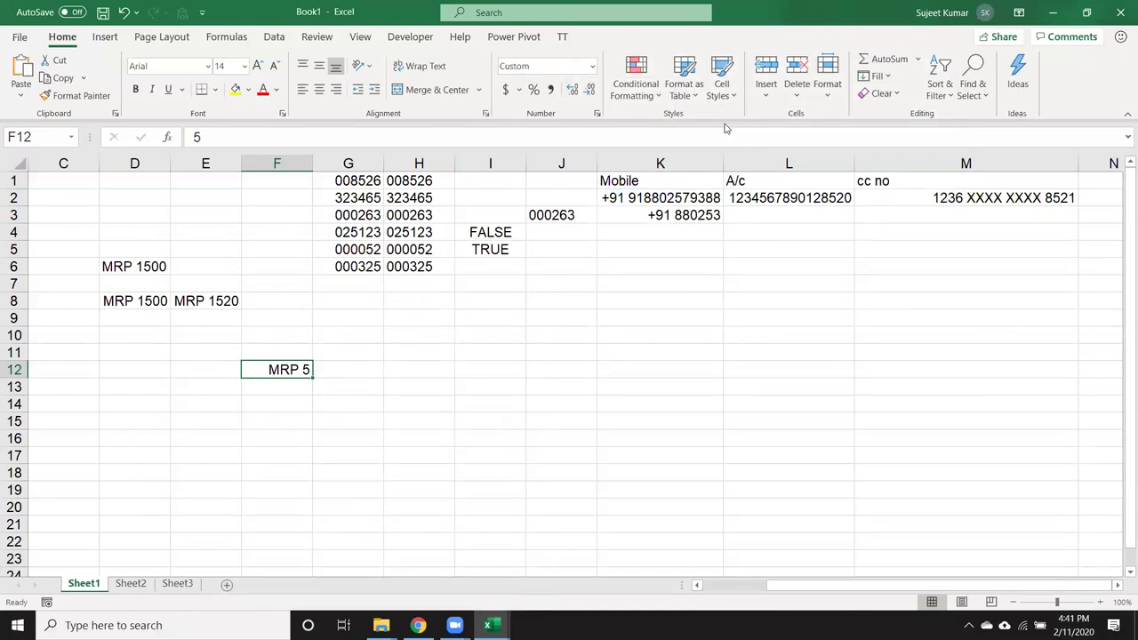
- Enter 50.6 in cell I11
{"action": "left_click", "coordinate": [493, 350]}
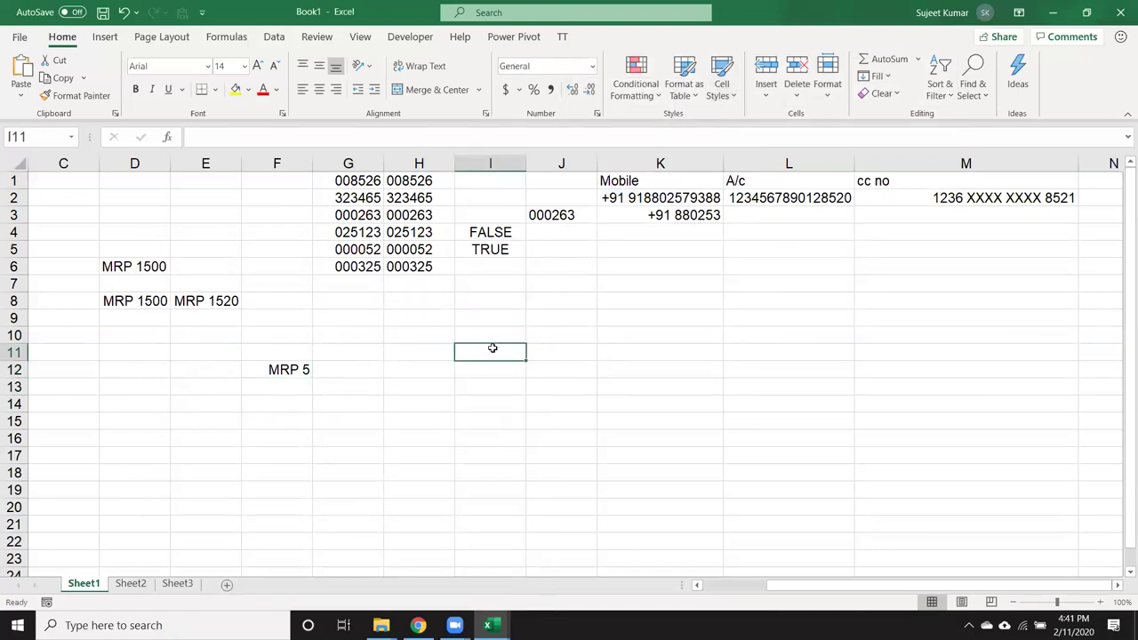
{"action": "type", "text": "50.6"}
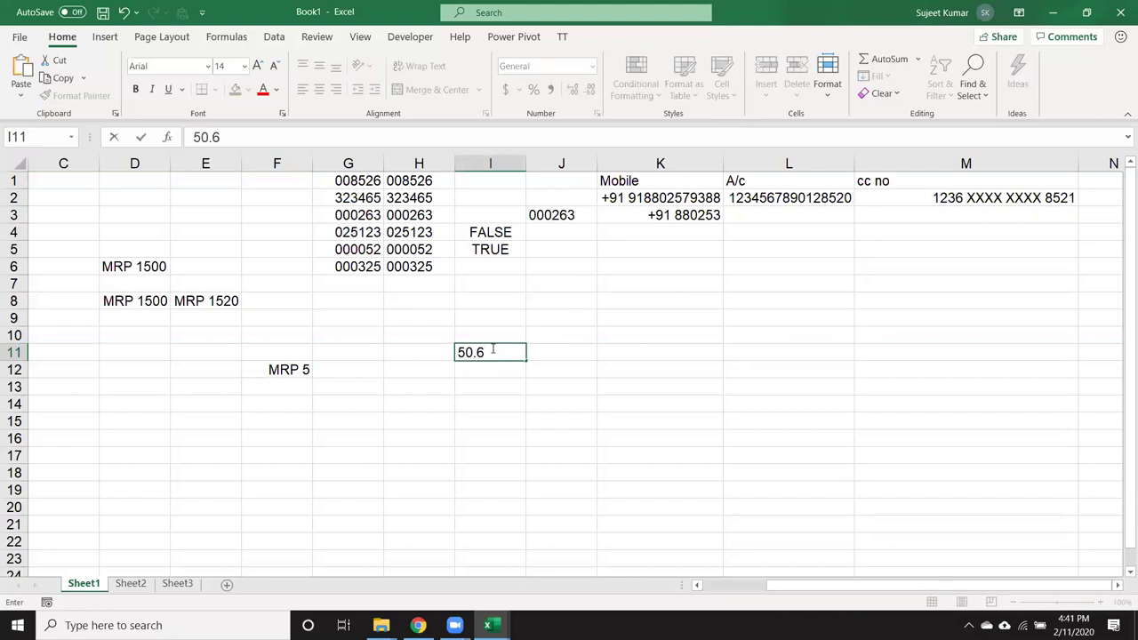
{"action": "key", "text": "Return"}
- Give I11 the custom format 0# "Rupees" .00 "paise"
{"action": "left_click", "coordinate": [465, 353]}
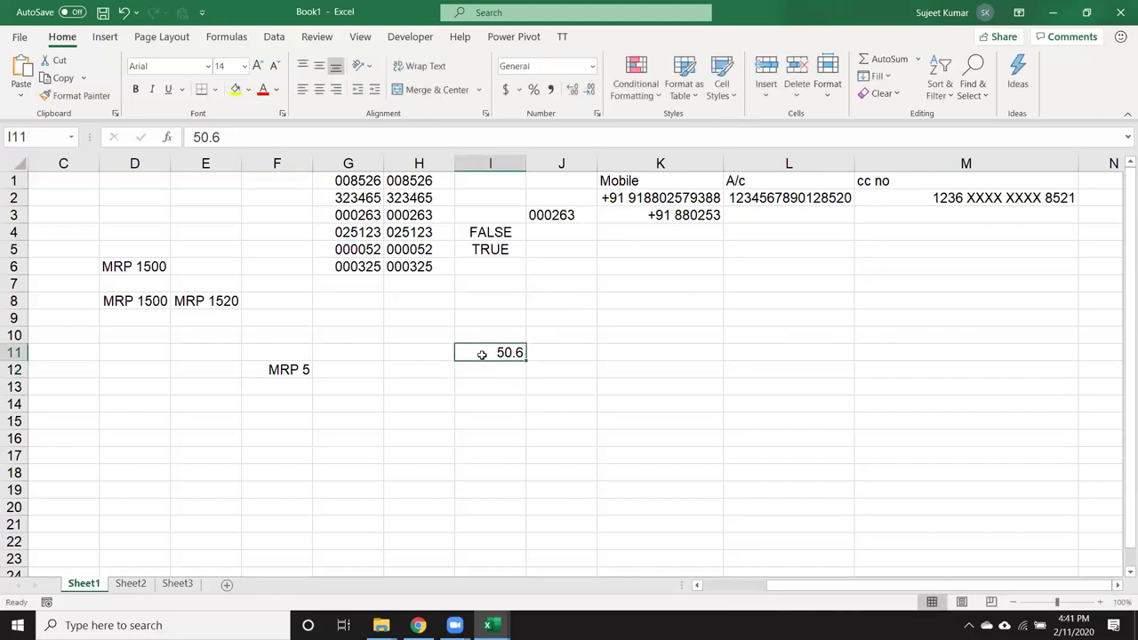
{"action": "right_click", "coordinate": [482, 354]}
{"action": "left_click", "coordinate": [542, 512]}
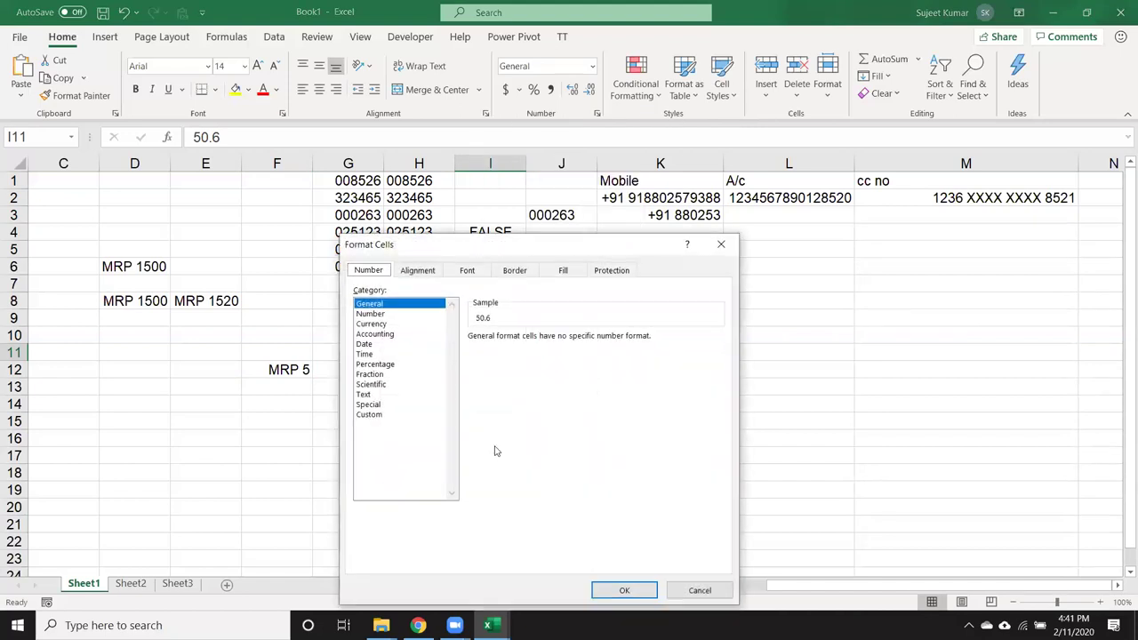
{"action": "left_click", "coordinate": [382, 415]}
{"action": "double_click", "coordinate": [500, 350]}
{"action": "type", "text": "0# \"Rupees"}
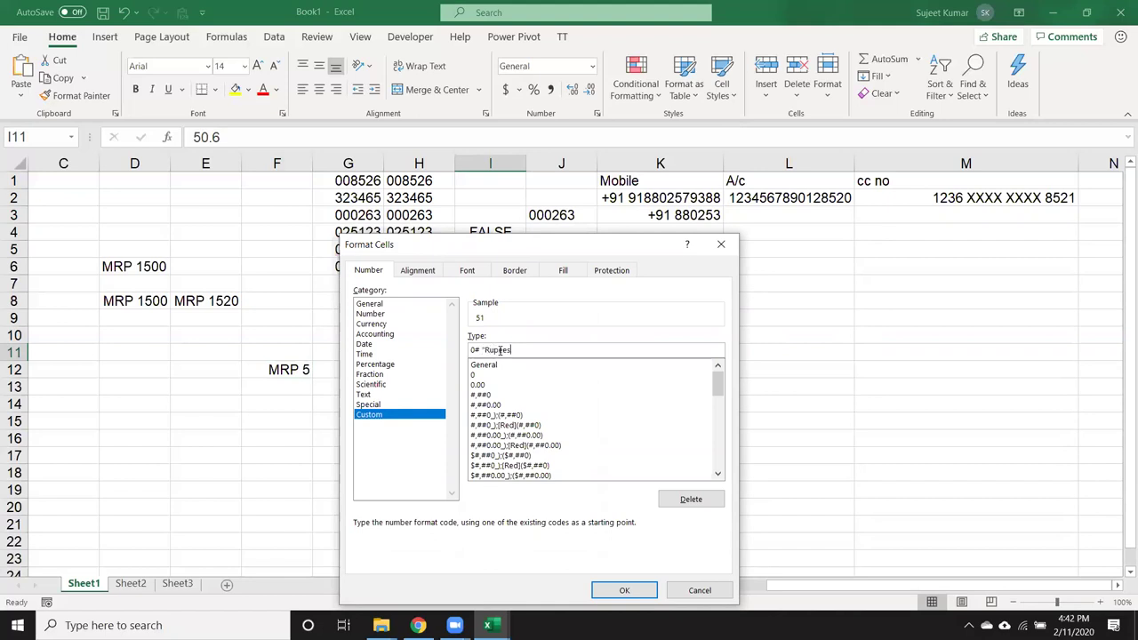
{"action": "type", "text": "\" ."}
{"action": "type", "text": "00 \"paise"}
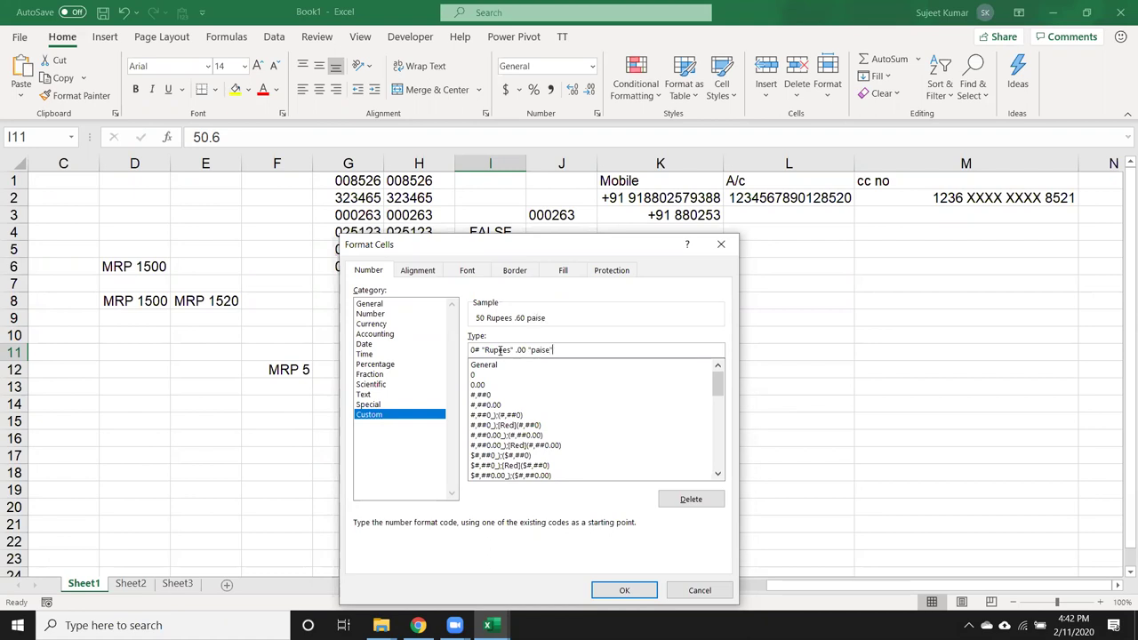
{"action": "key", "text": "Return"}
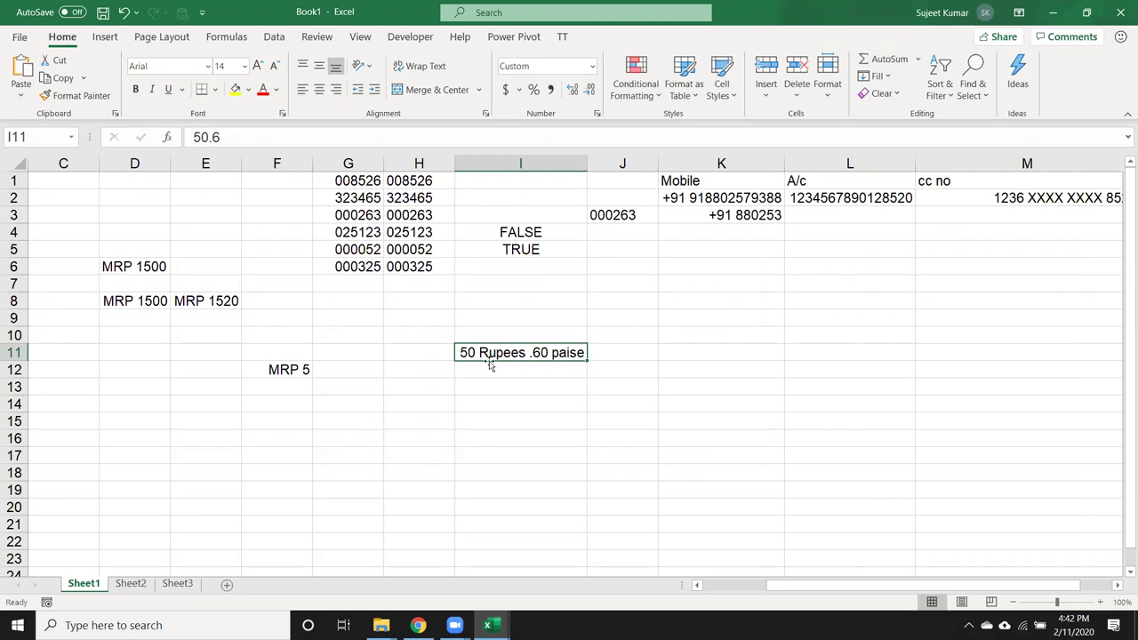
- Change I11's format to 00 "Rupees" .00 "paise" and enter .60 in it
{"action": "right_click", "coordinate": [489, 355]}
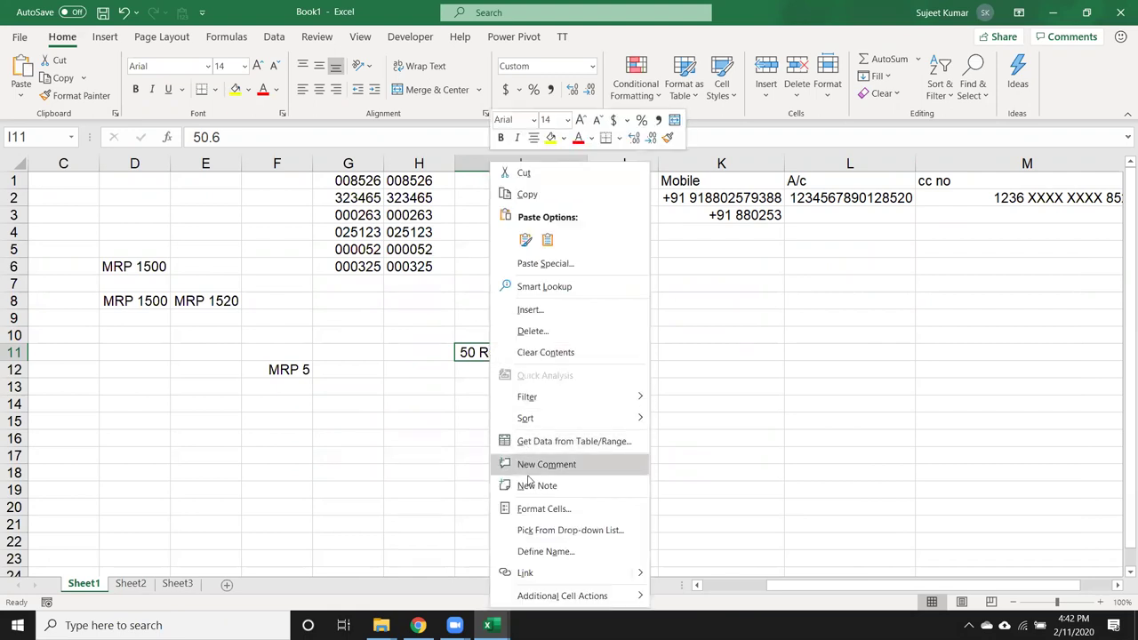
{"action": "left_click", "coordinate": [526, 514]}
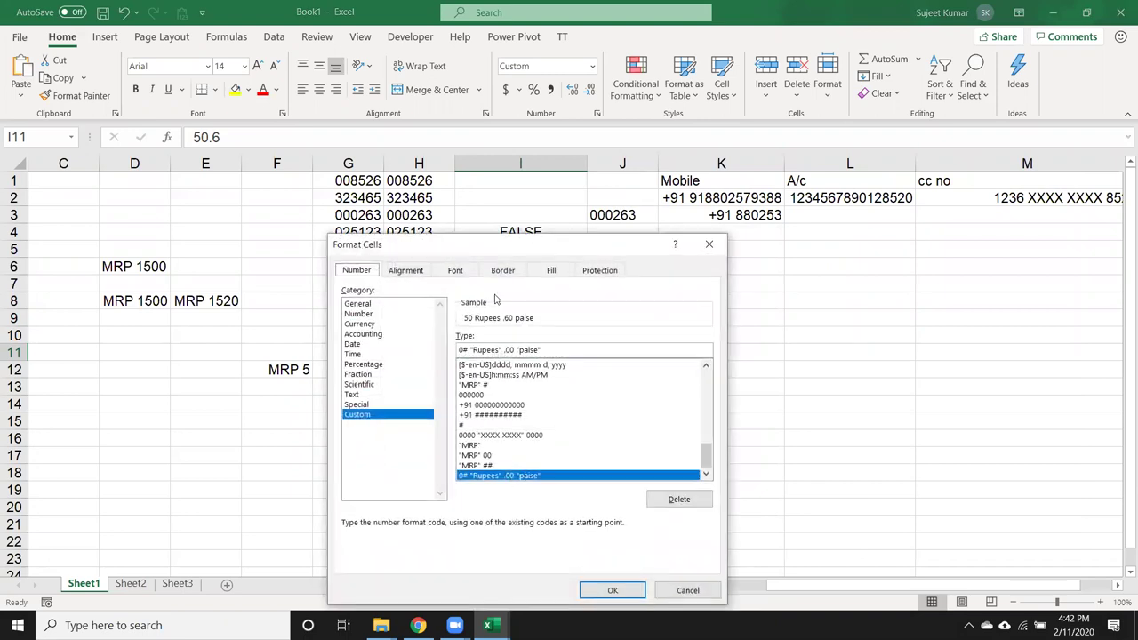
{"action": "left_click_drag", "start_coordinate": [492, 251], "coordinate": [795, 212]}
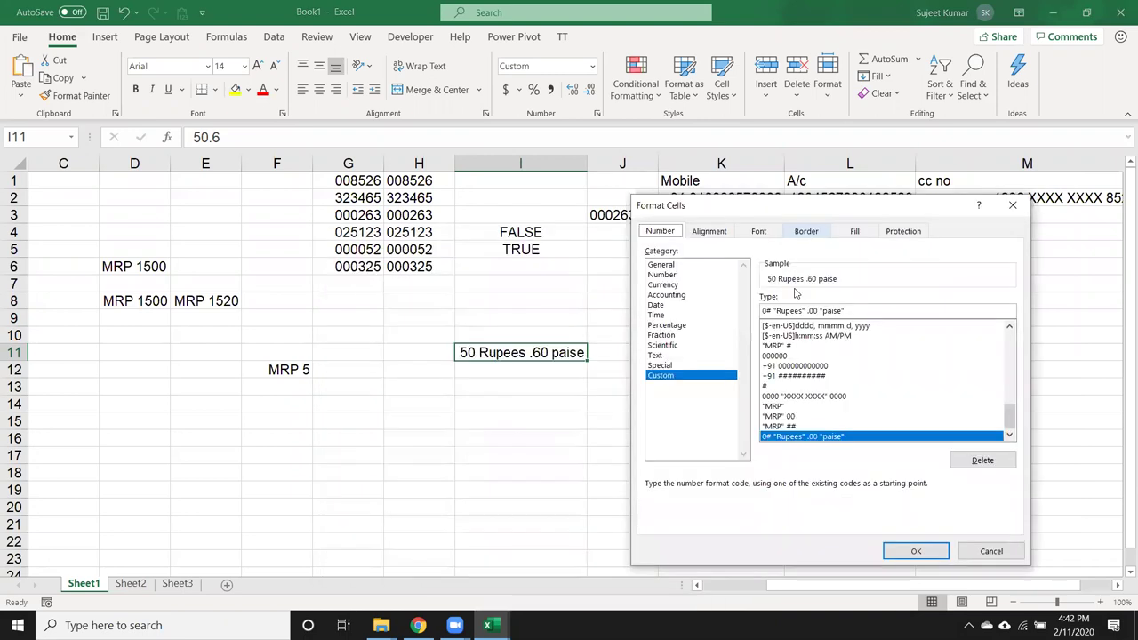
{"action": "left_click", "coordinate": [766, 310]}
{"action": "key", "text": "Delete"}
{"action": "type", "text": "0"}
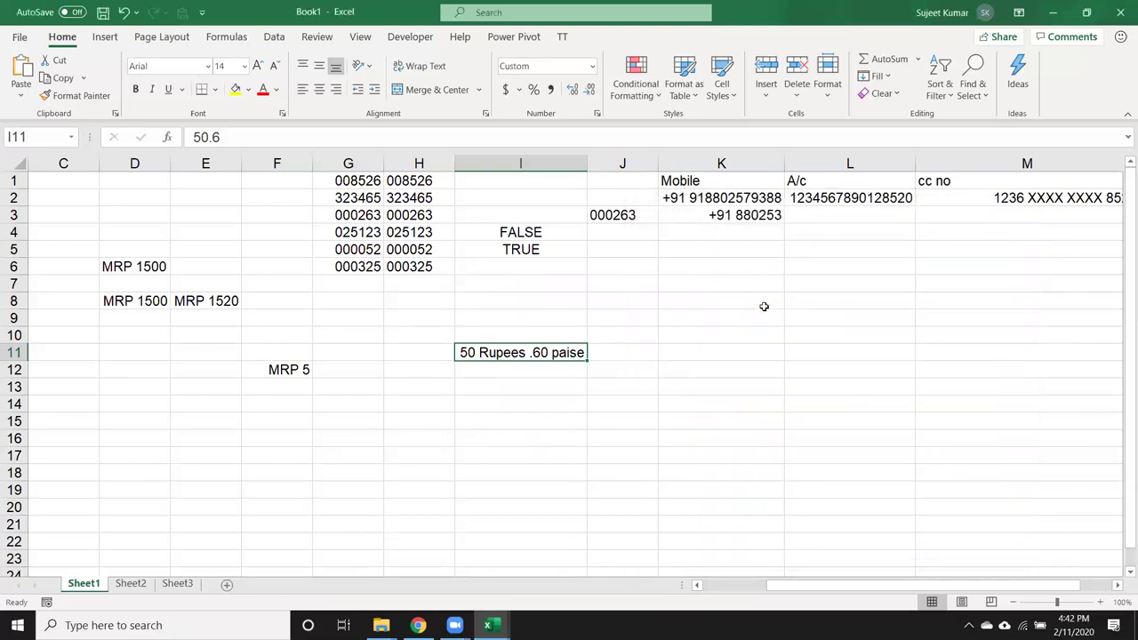
{"action": "type", "text": ".60"}
{"action": "key", "text": "Return"}
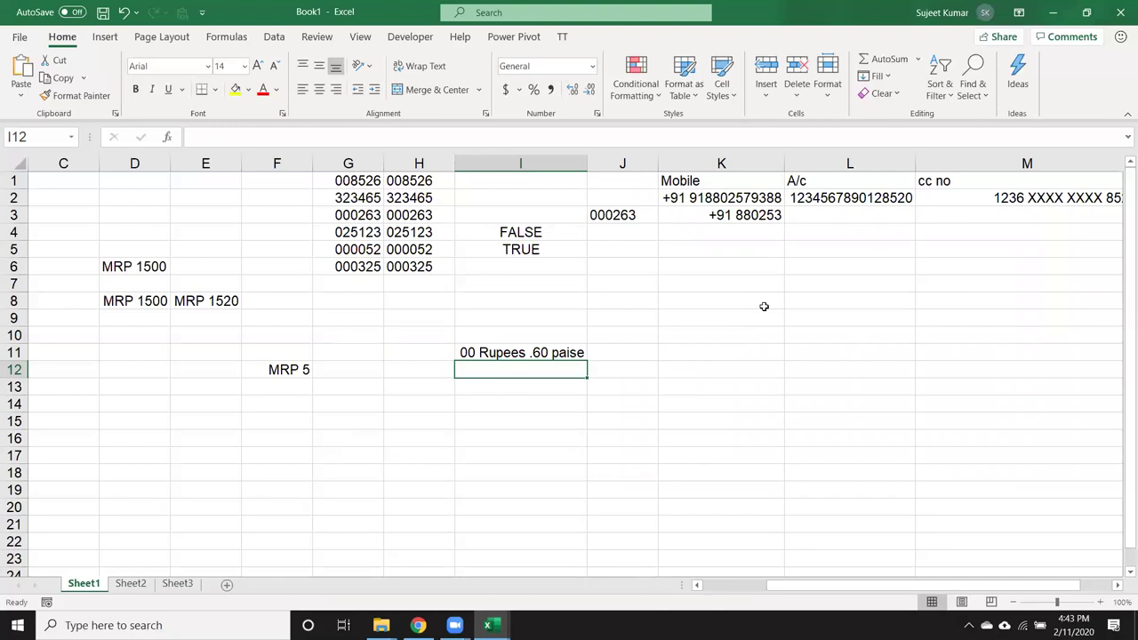
- Replace the leading 00 in I11's rupee format code with ## so 0.6 shows as Rupees .60 paise
{"action": "left_click", "coordinate": [476, 349]}
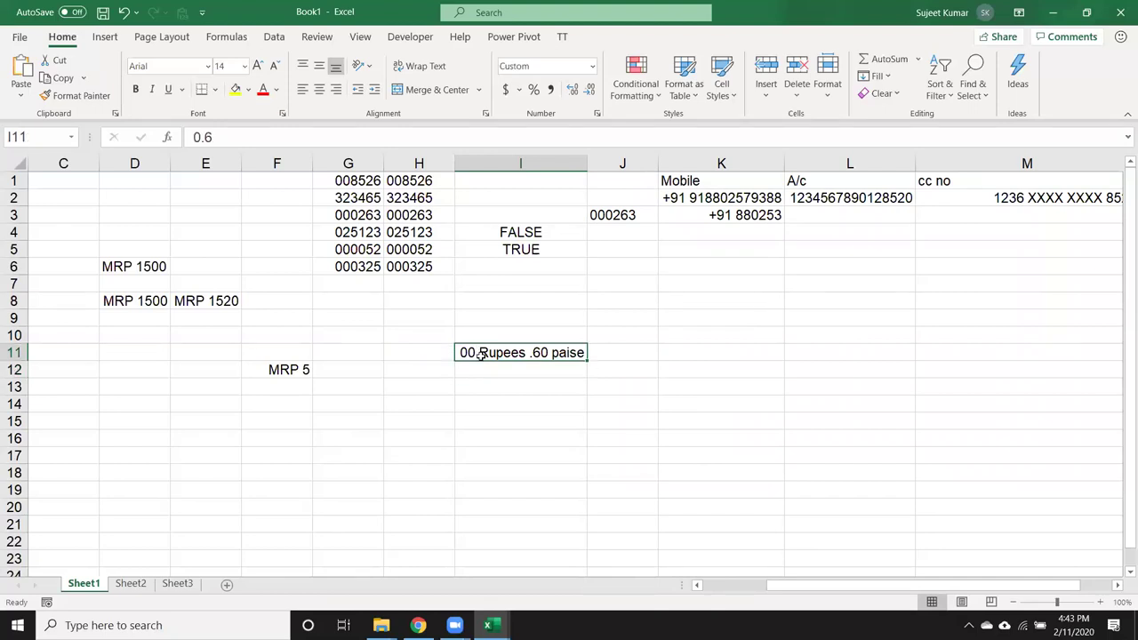
{"action": "right_click", "coordinate": [498, 356]}
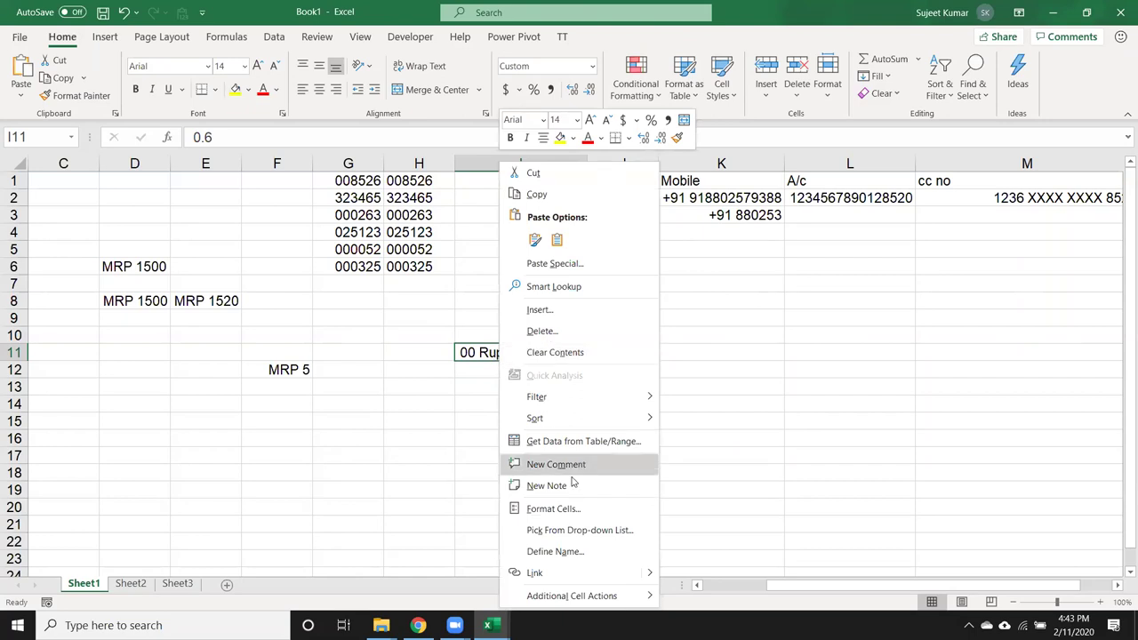
{"action": "left_click", "coordinate": [564, 507]}
{"action": "left_click", "coordinate": [503, 349]}
{"action": "key", "text": "BackSpace"}
{"action": "key", "text": "BackSpace"}
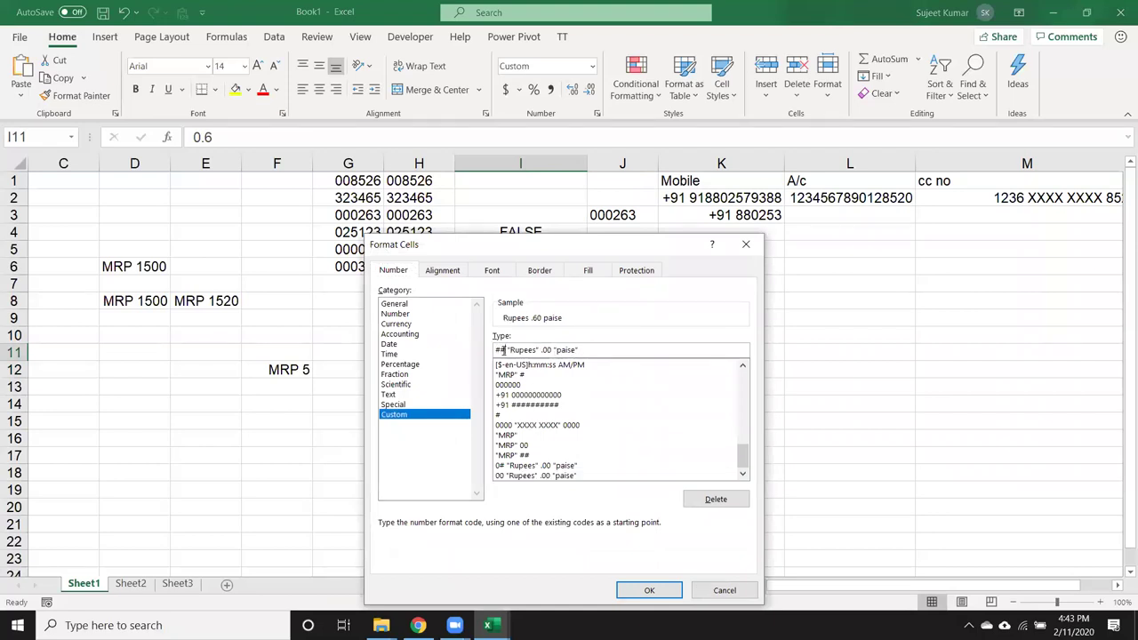
{"action": "key", "text": "Return"}
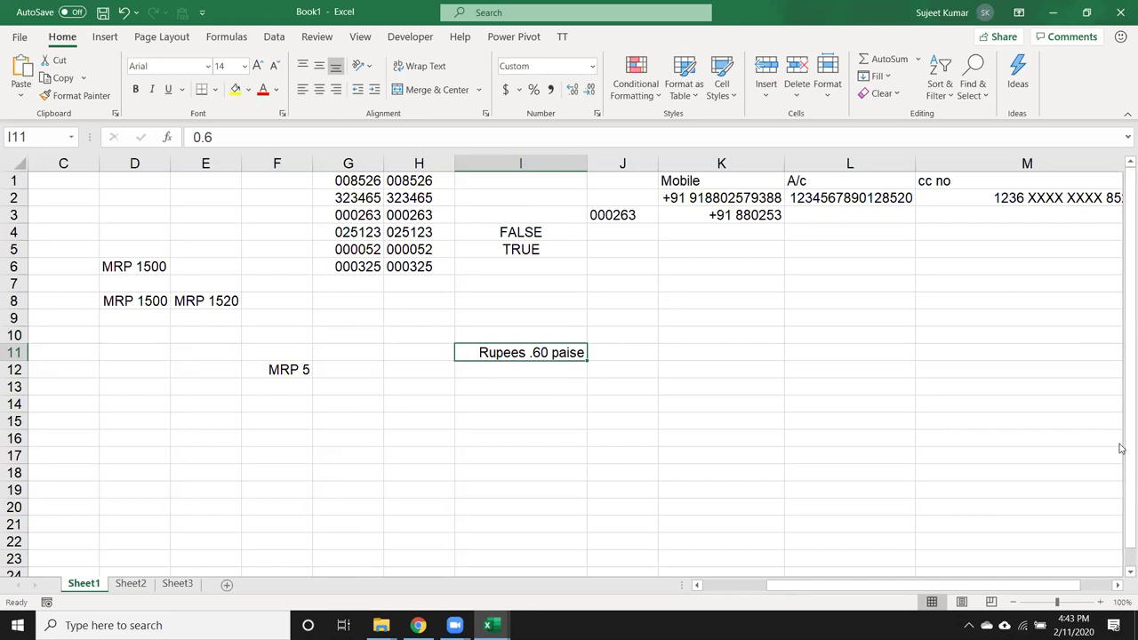
- Change I11's leading ## to a single 0 in the rupee format and enter 5.3 in I11
{"action": "right_click", "coordinate": [567, 354]}
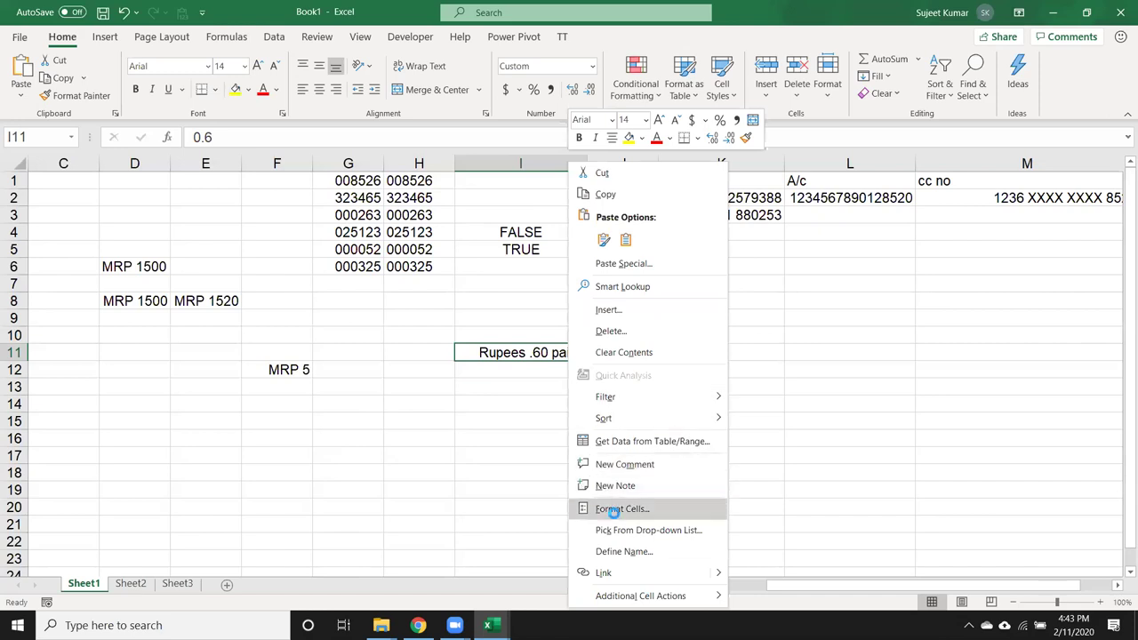
{"action": "left_click", "coordinate": [612, 510]}
{"action": "double_click", "coordinate": [549, 350]}
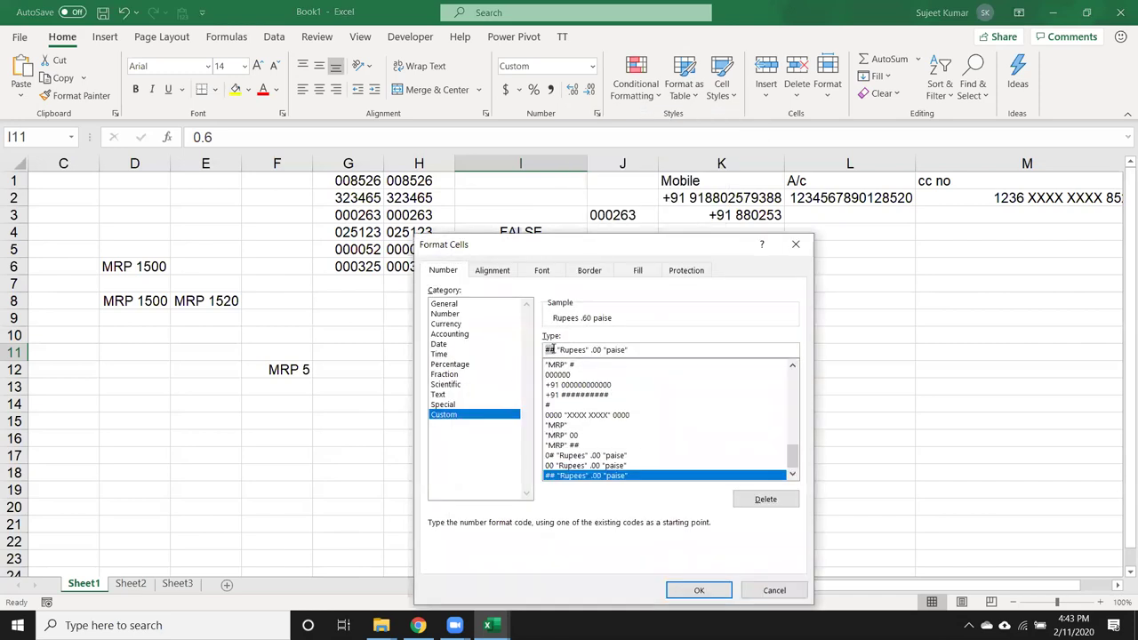
{"action": "type", "text": "0"}
{"action": "key", "text": "Return"}
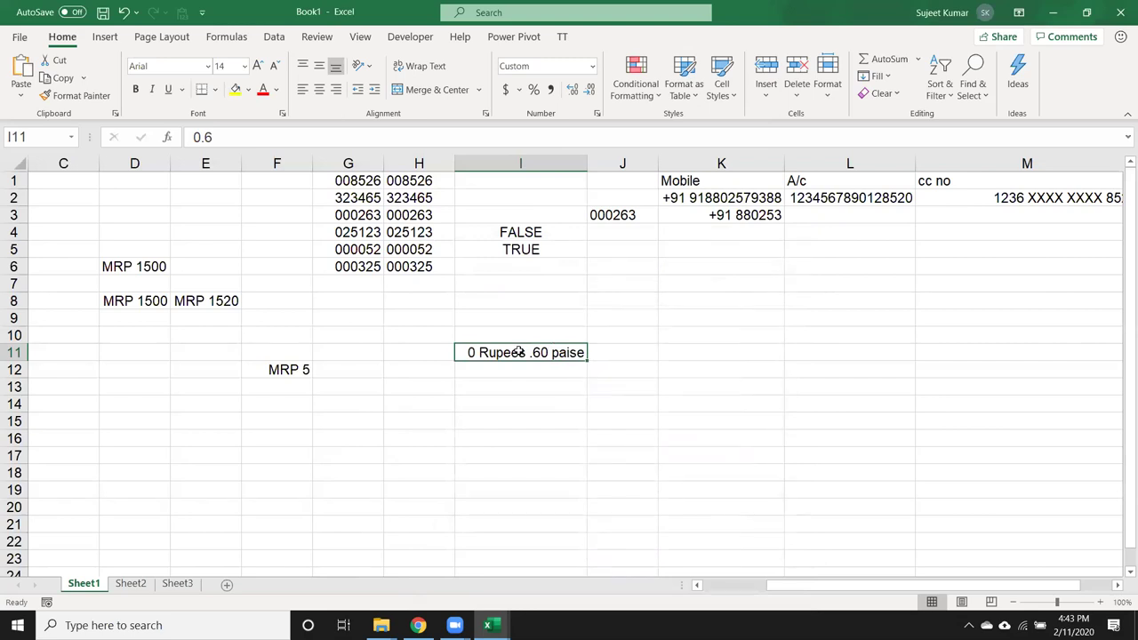
{"action": "type", "text": "5.3"}
{"action": "key", "text": "Return"}
- Change I11's format code to 0# "Rupees" .00 "paise" so it shows 05 Rupees .30 paise
{"action": "left_click", "coordinate": [519, 353]}
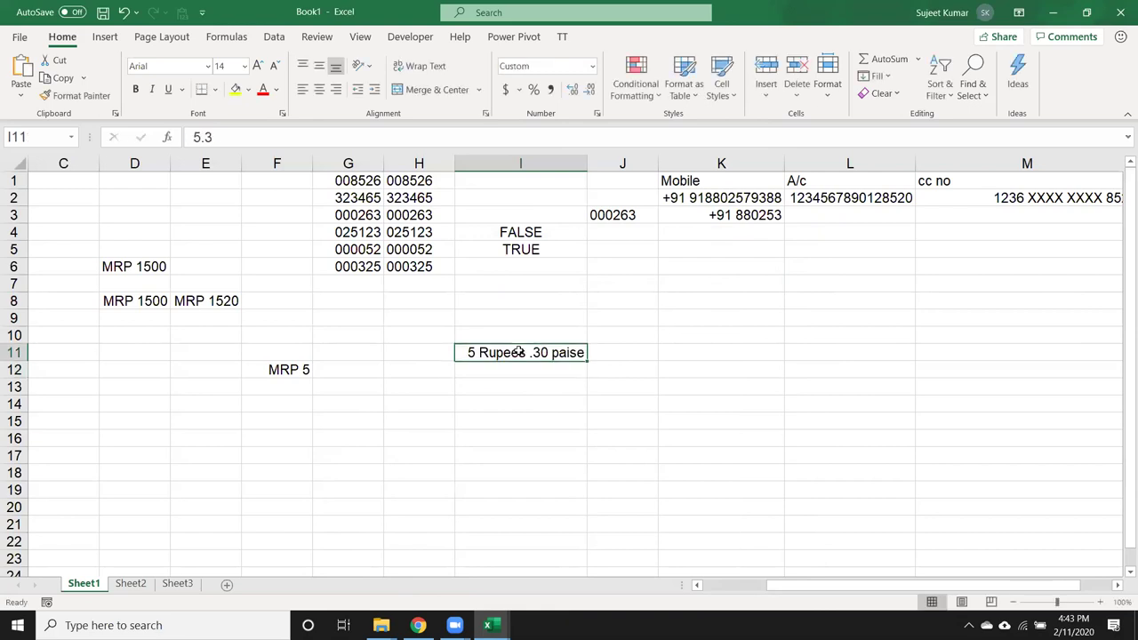
{"action": "right_click", "coordinate": [500, 352]}
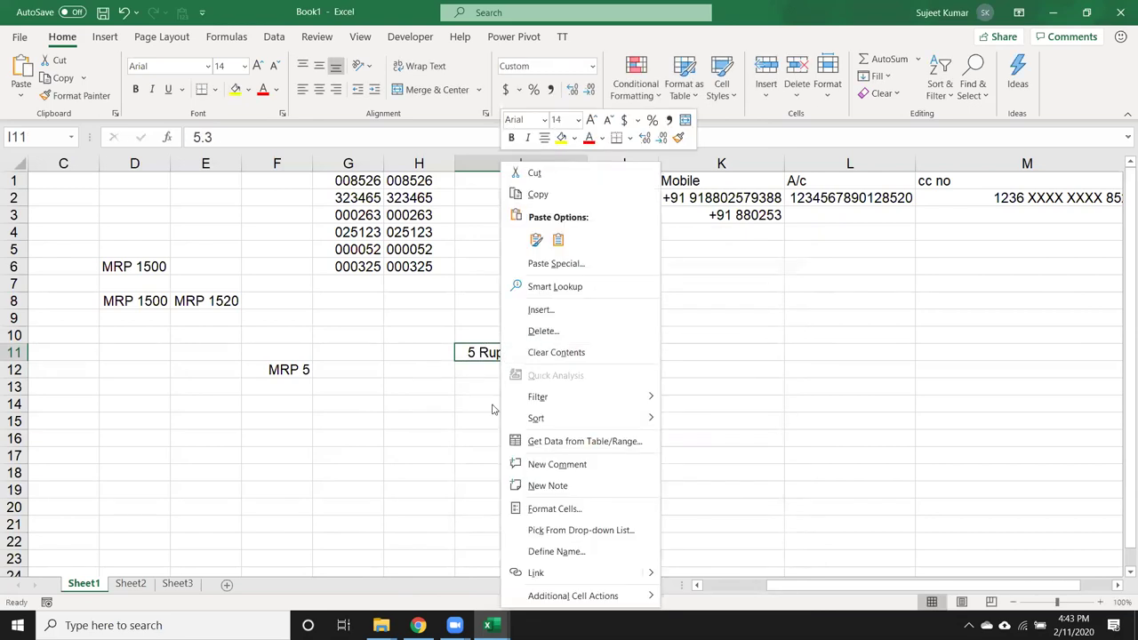
{"action": "left_click", "coordinate": [554, 508]}
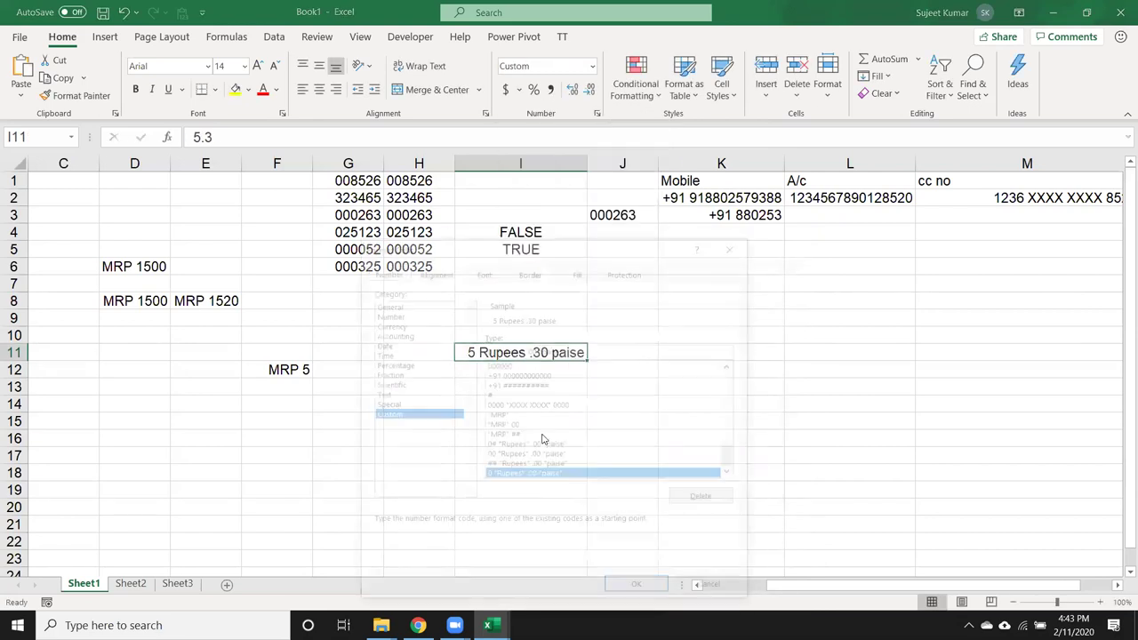
{"action": "left_click", "coordinate": [491, 352]}
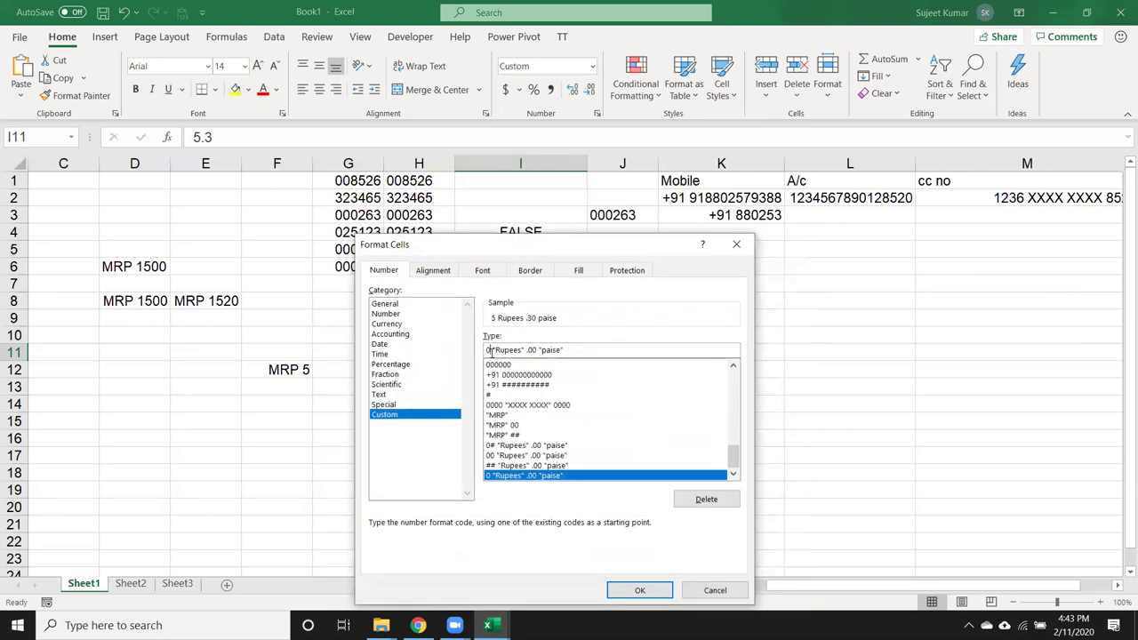
{"action": "type", "text": "#"}
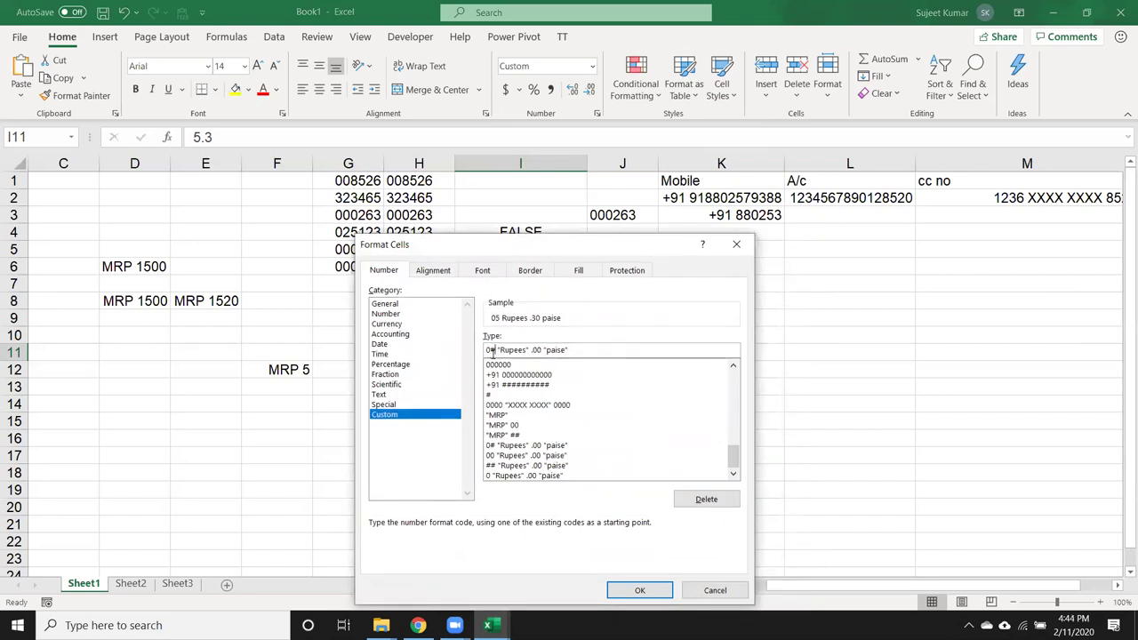
{"action": "key", "text": "Return"}
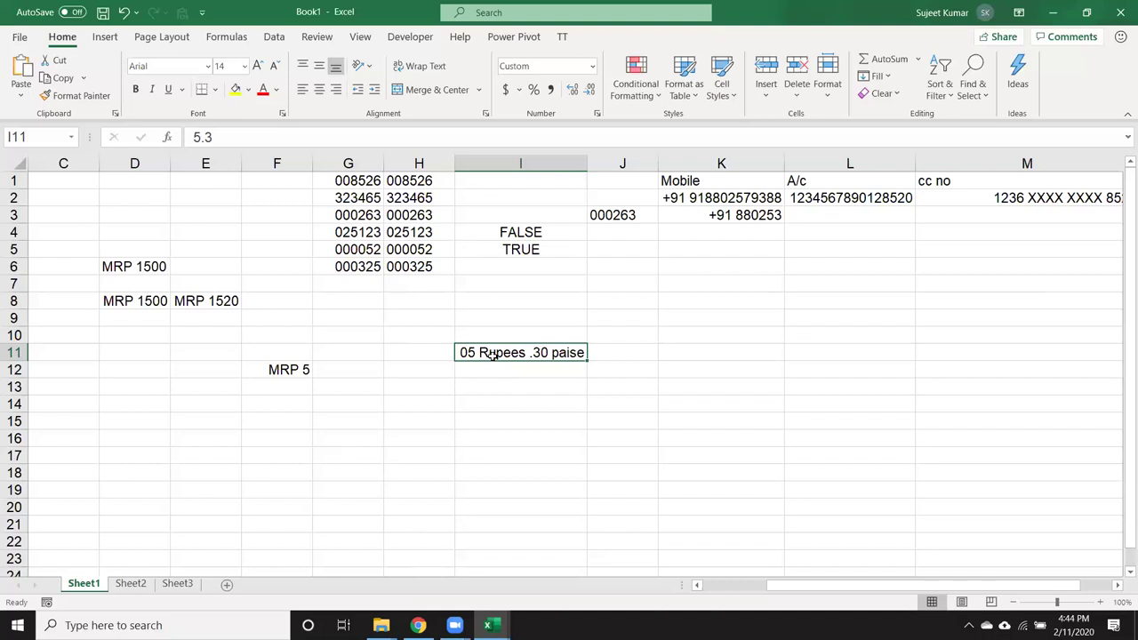
- Start typing 5 into J11, then cancel the entry
{"action": "left_click", "coordinate": [537, 391]}
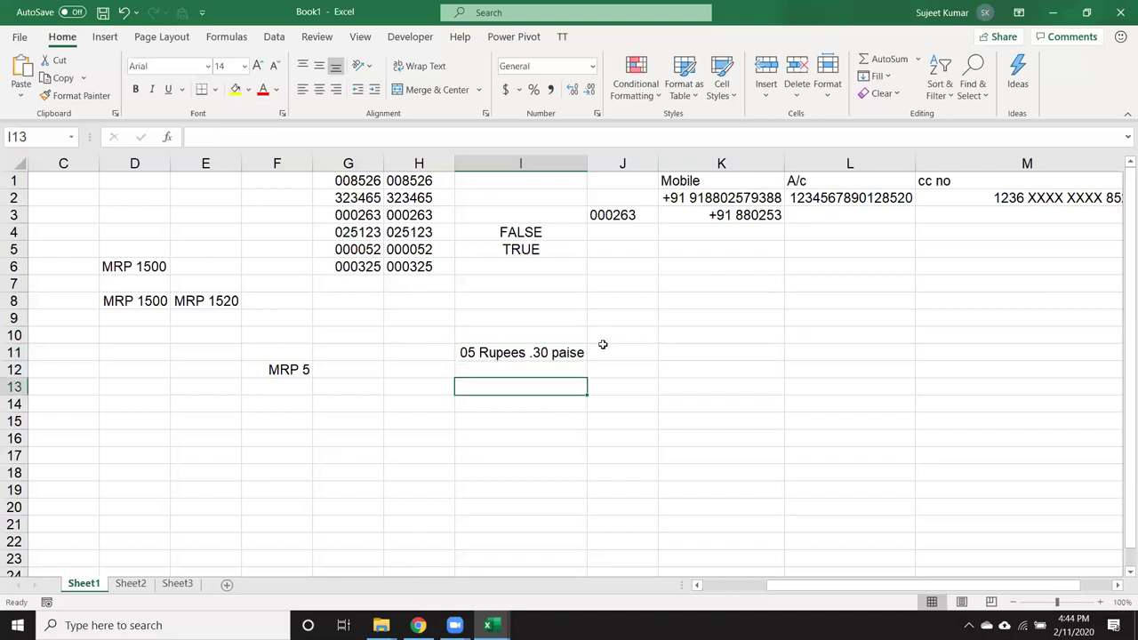
{"action": "left_click", "coordinate": [592, 354]}
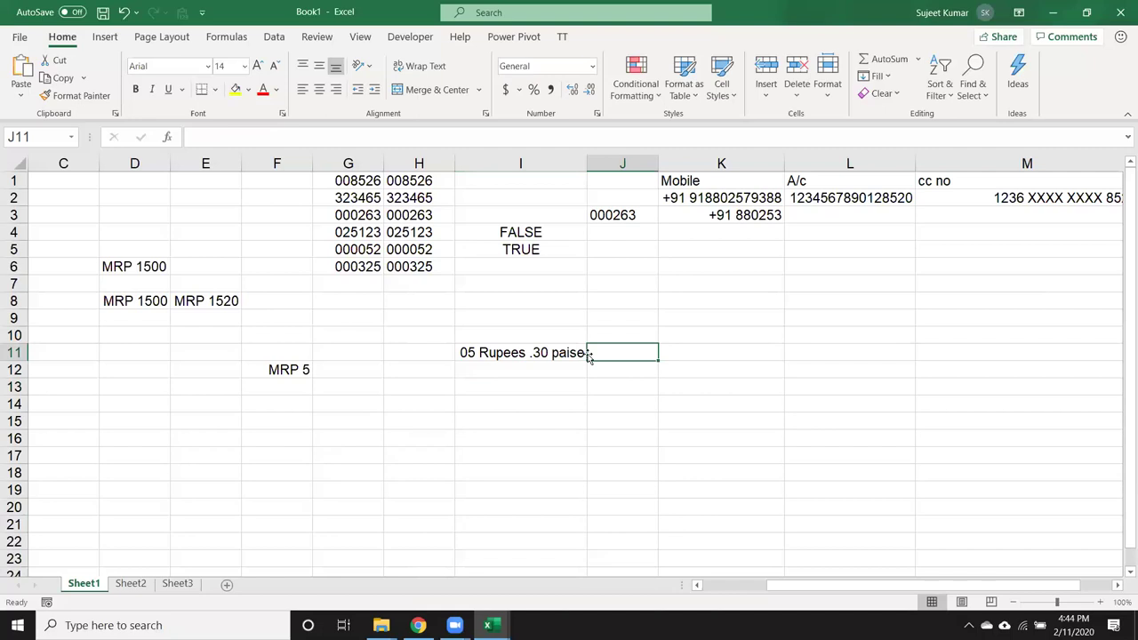
{"action": "type", "text": "5"}
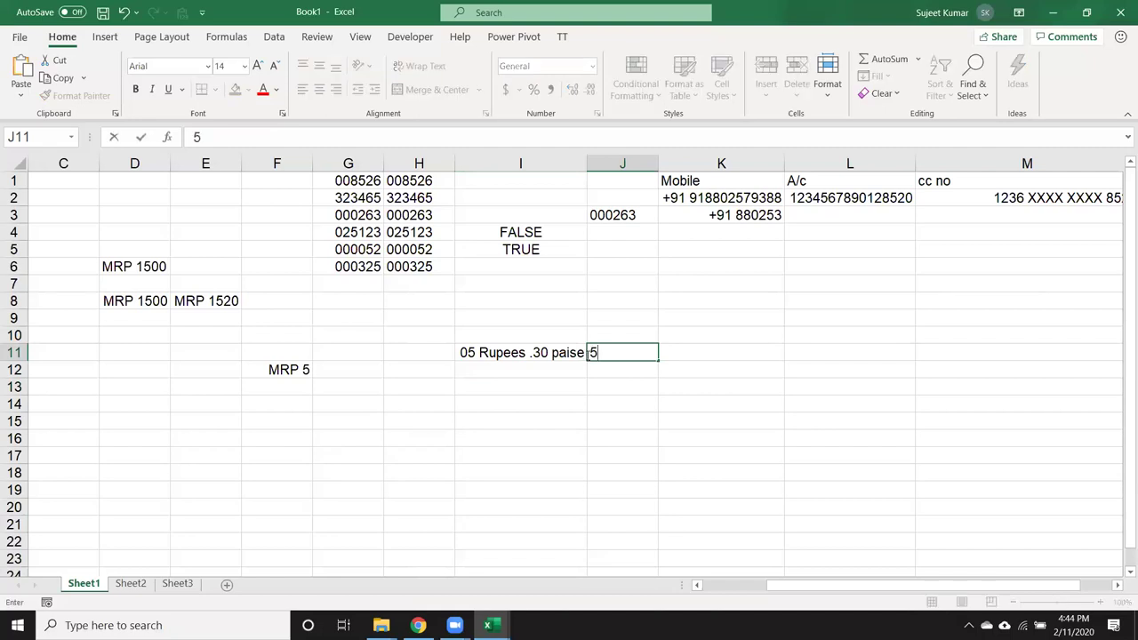
{"action": "key", "text": "Escape"}
- Enter 25000 into cell F16
{"action": "left_click", "coordinate": [264, 457]}
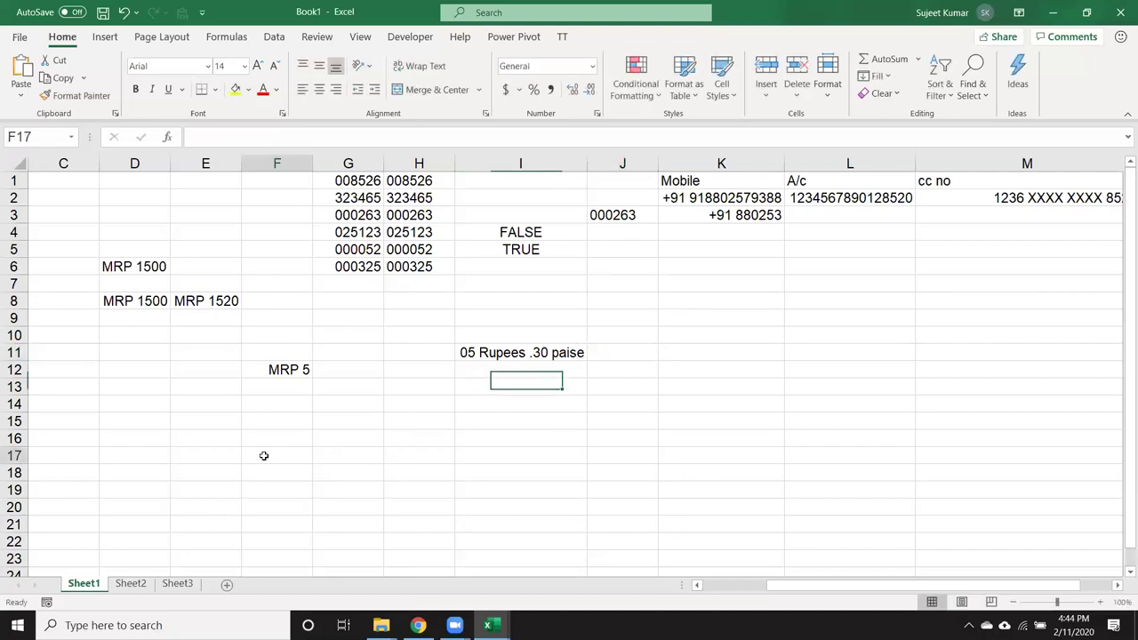
{"action": "left_click", "coordinate": [281, 433]}
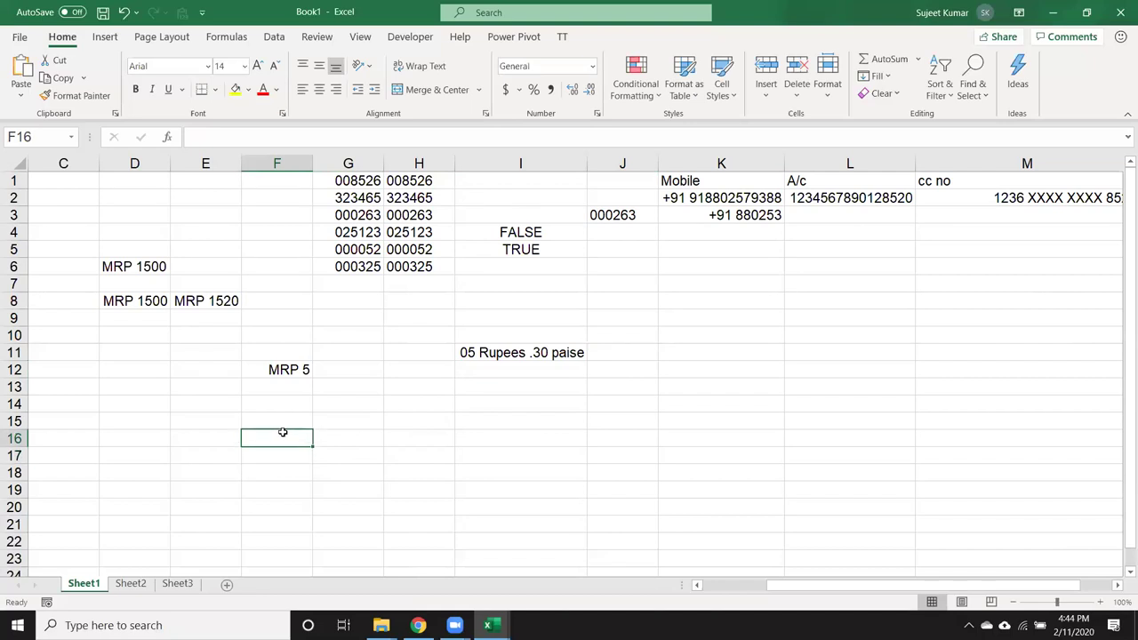
{"action": "type", "text": "2500"}
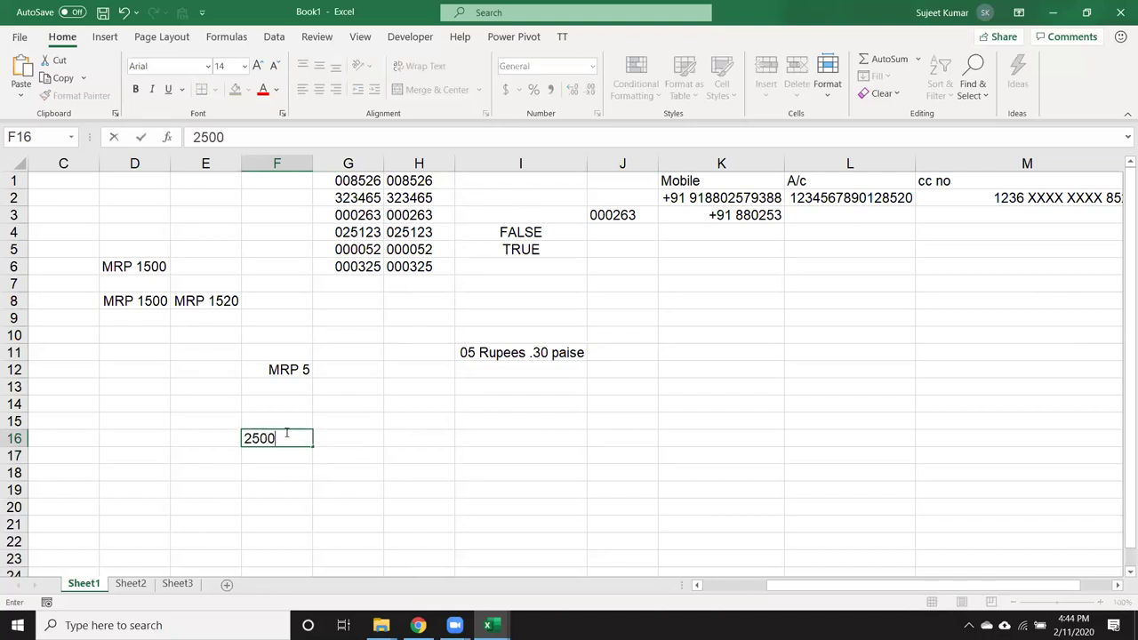
{"action": "type", "text": "0"}
{"action": "key", "text": "Return"}
- Apply Comma Style to F16, then undo it to keep General format
{"action": "left_click", "coordinate": [281, 419]}
{"action": "left_click", "coordinate": [295, 431]}
{"action": "left_click", "coordinate": [551, 89]}
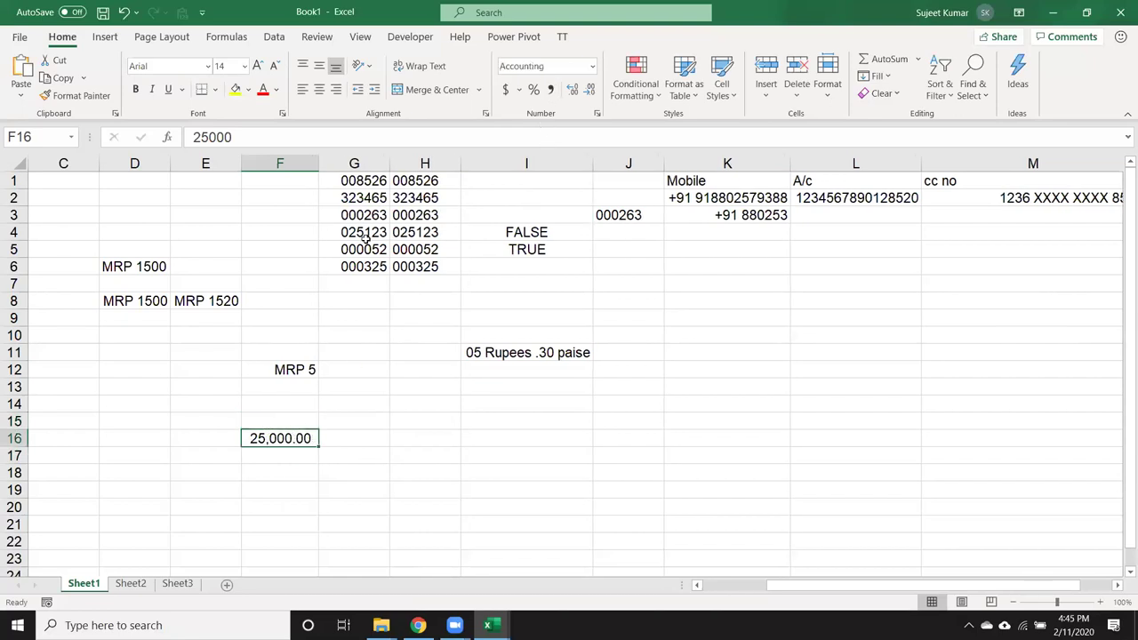
{"action": "key", "text": "ctrl+z"}
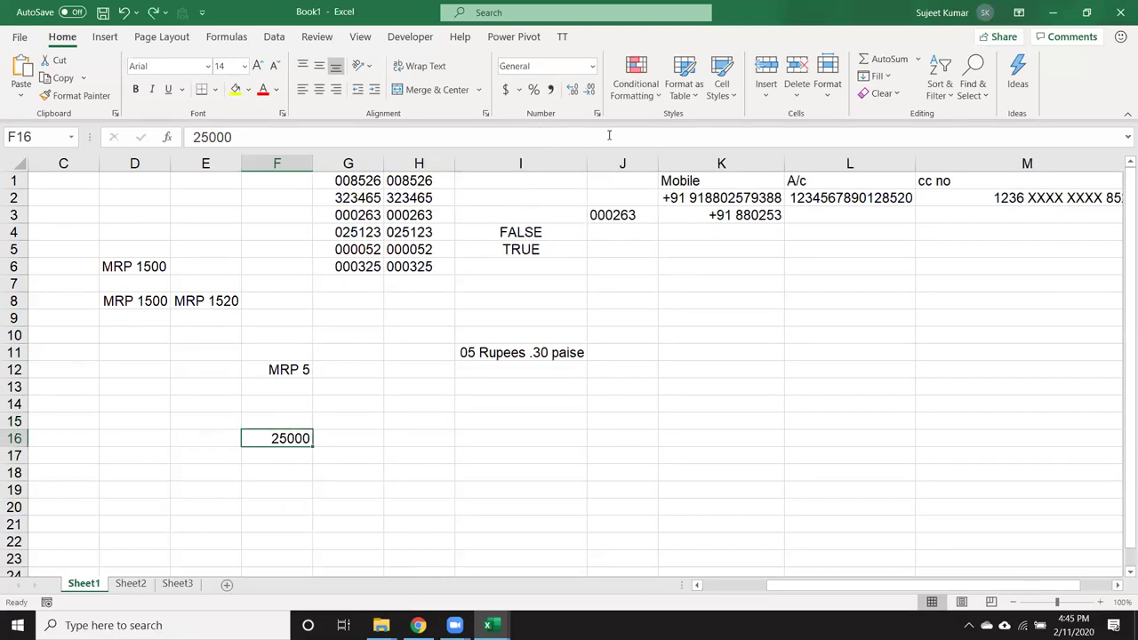
- Give F16 the custom format #,## so it shows 25,000
{"action": "left_click", "coordinate": [596, 115]}
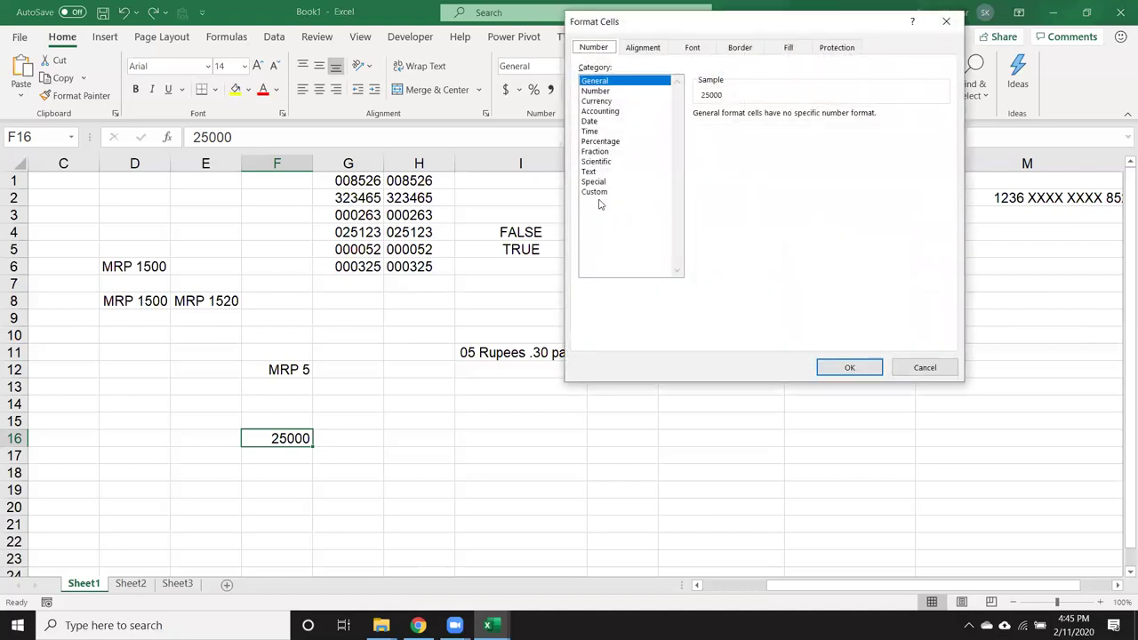
{"action": "left_click", "coordinate": [598, 192]}
{"action": "double_click", "coordinate": [731, 131]}
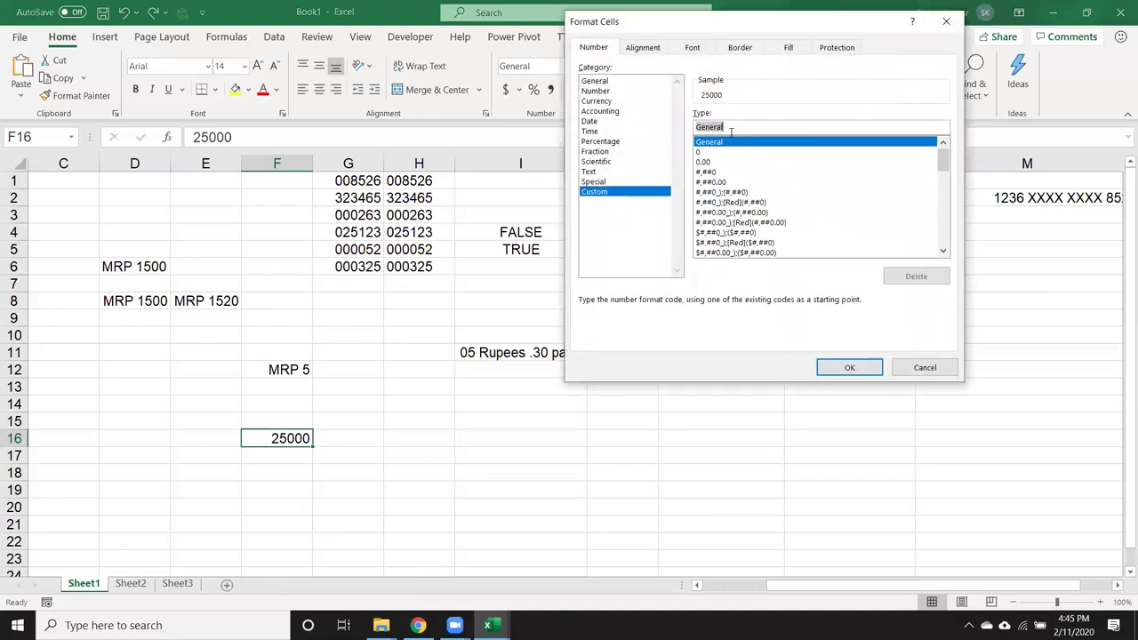
{"action": "type", "text": "#"}
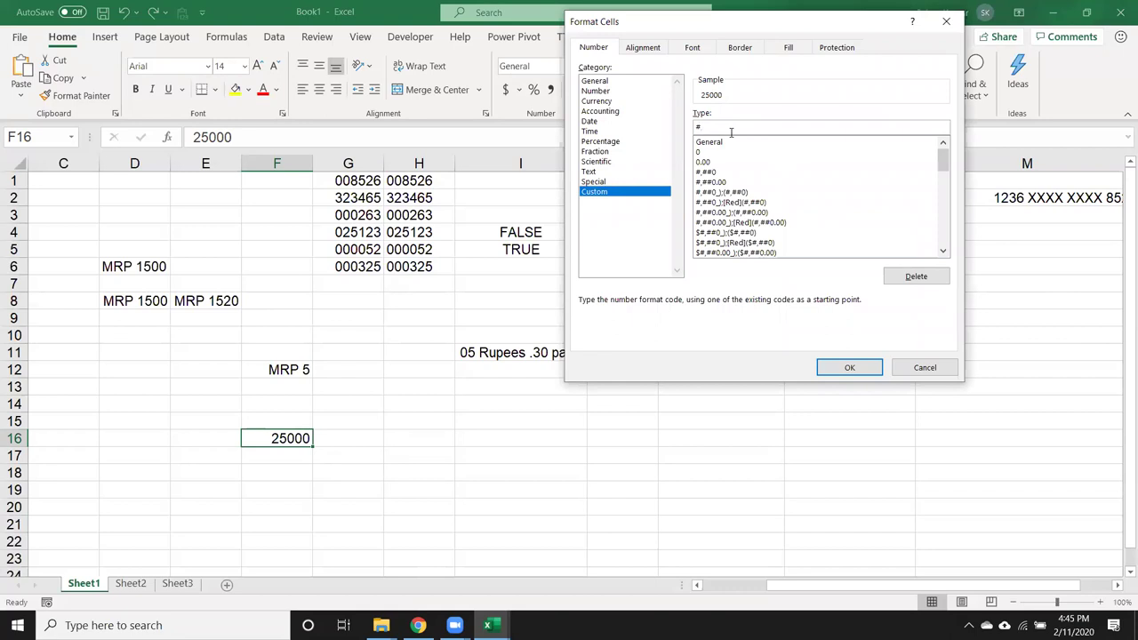
{"action": "type", "text": ",##"}
{"action": "key", "text": "Return"}
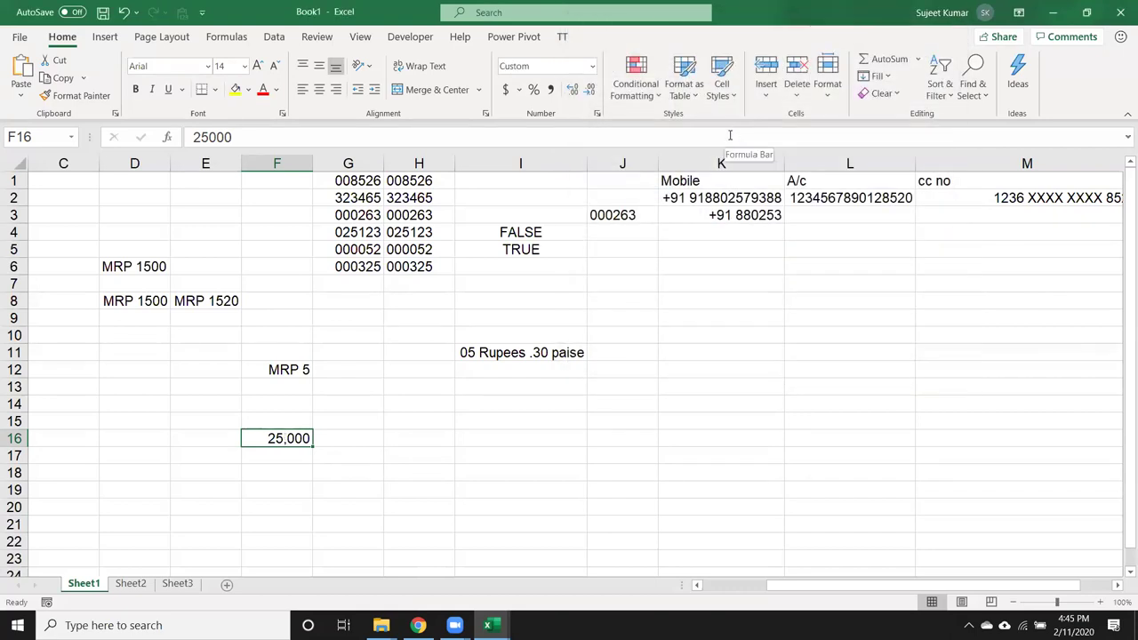
- Change F16's custom code to #,"K" so it displays 25 K
{"action": "left_click", "coordinate": [598, 114]}
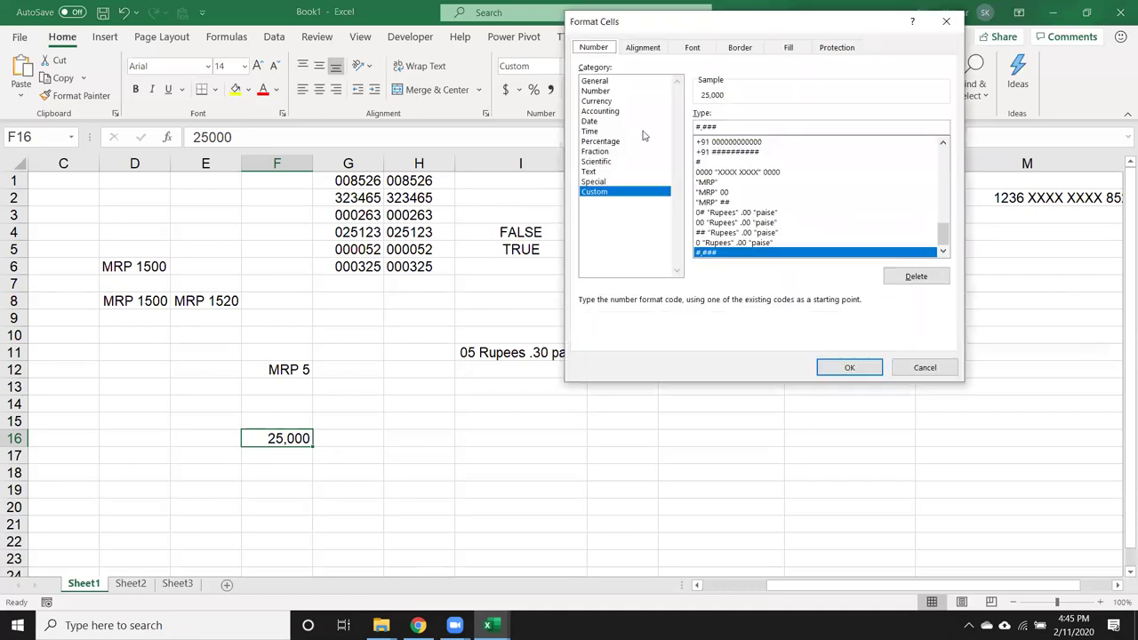
{"action": "left_click", "coordinate": [733, 127]}
{"action": "key", "text": "BackSpace"}
{"action": "key", "text": "BackSpace"}
{"action": "key", "text": "BackSpace"}
{"action": "type", "text": "\"K\""}
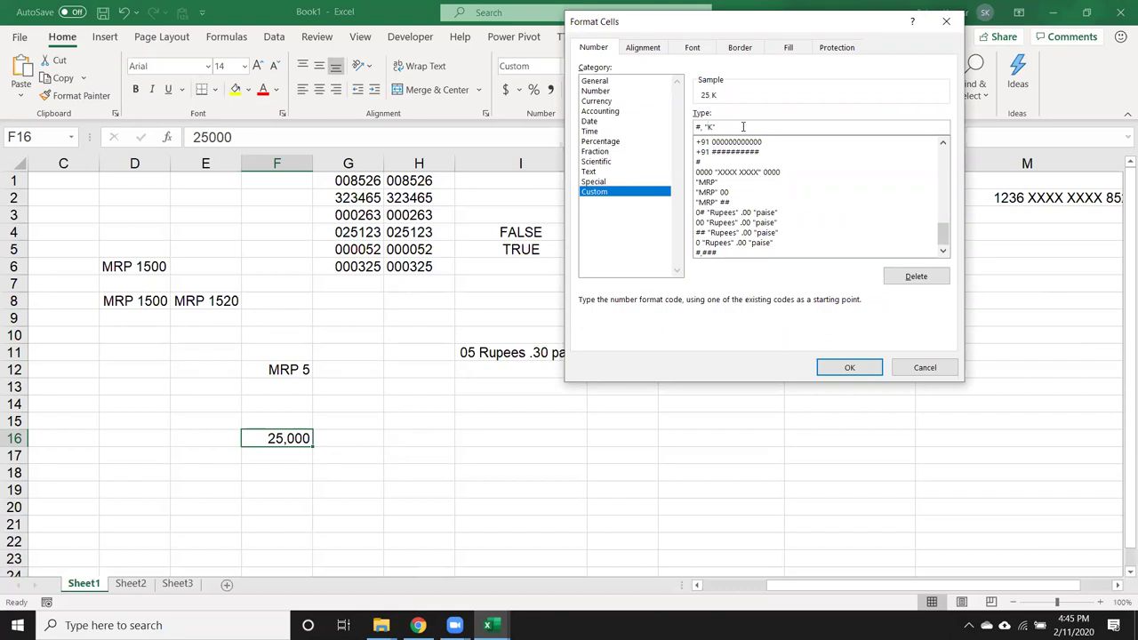
{"action": "key", "text": "Return"}
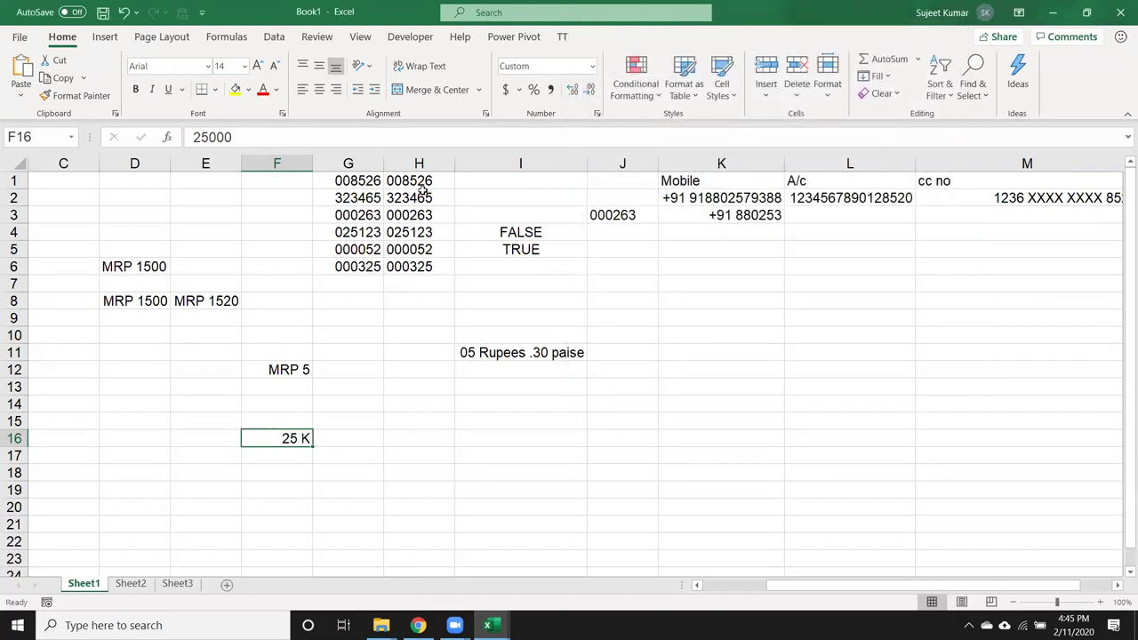
- Enter the formula =F16+1000 in G16, which displays 26 K
{"action": "key", "text": "ctrl+z"}
{"action": "key", "text": "ctrl+y"}
{"action": "key", "text": "Right"}
{"action": "type", "text": "="}
{"action": "key", "text": "Left"}
{"action": "type", "text": "+1000"}
{"action": "key", "text": "Return"}
{"action": "key", "text": "Up"}
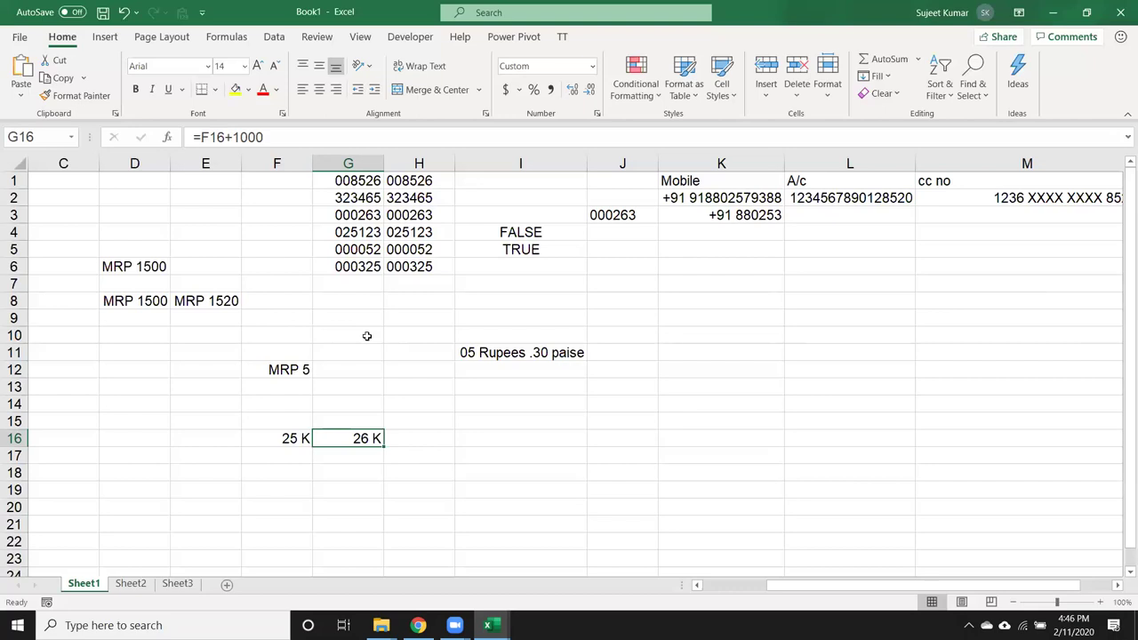
- Enter 2530000 into cell H16
{"action": "left_click", "coordinate": [404, 447]}
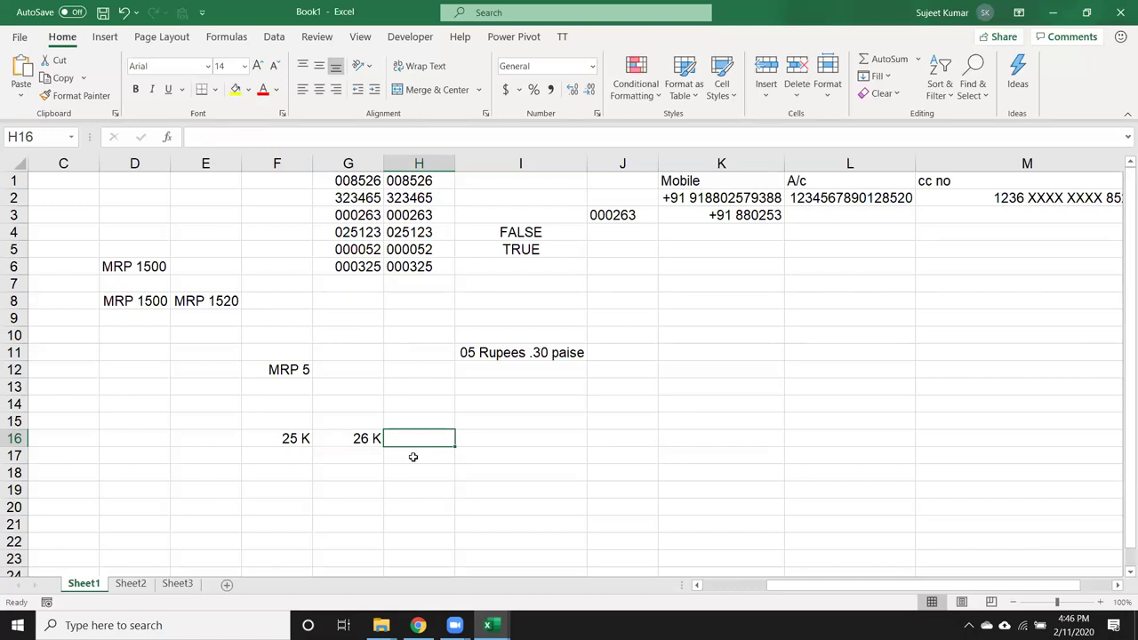
{"action": "type", "text": "2530000"}
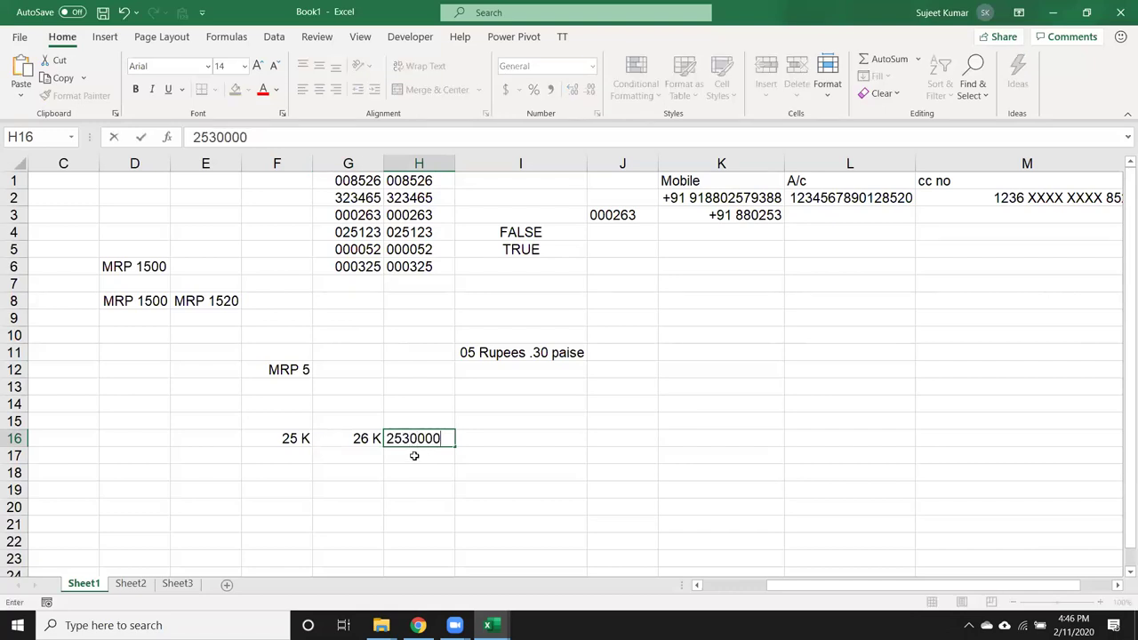
{"action": "key", "text": "Return"}
- Give H16 the custom format 0.00,, so 2530000 displays as 2.53
{"action": "right_click", "coordinate": [420, 439]}
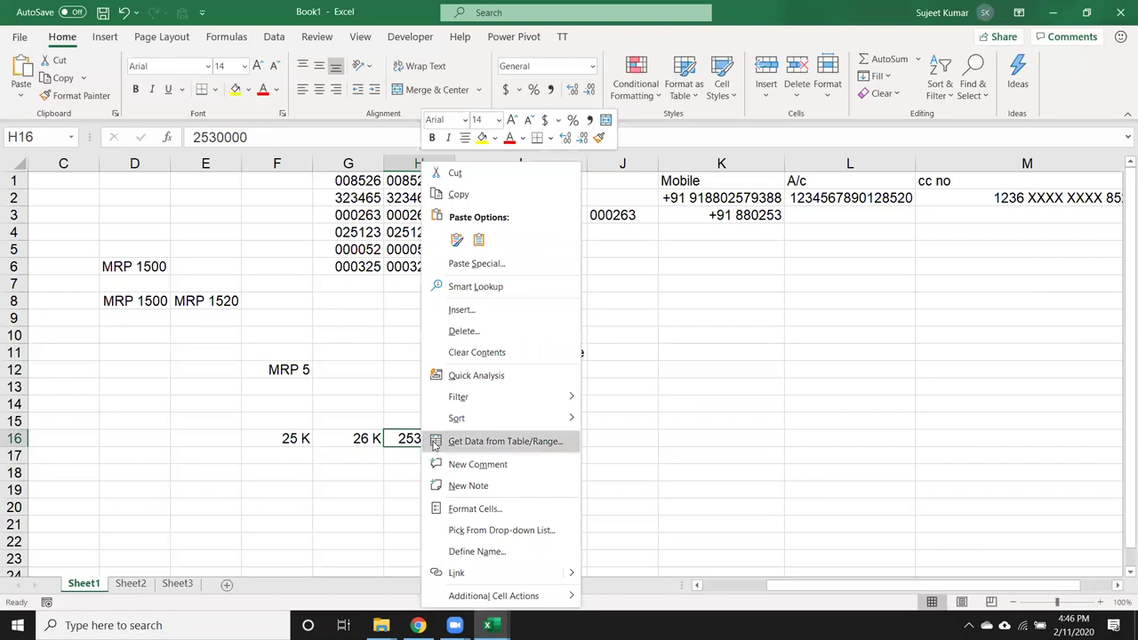
{"action": "left_click", "coordinate": [468, 509]}
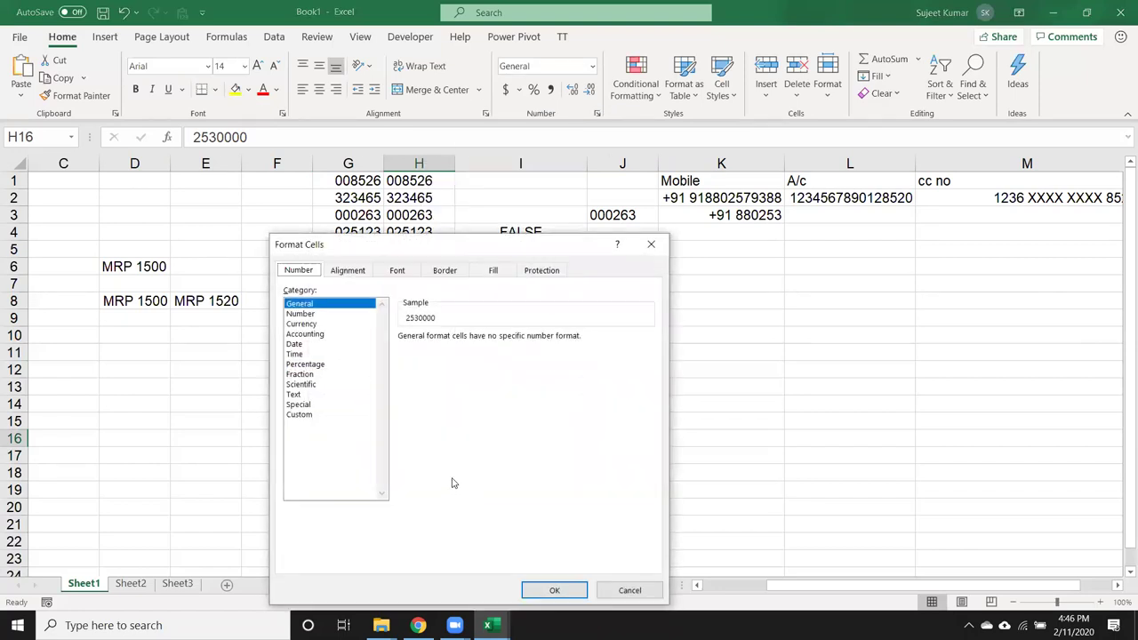
{"action": "left_click", "coordinate": [307, 416]}
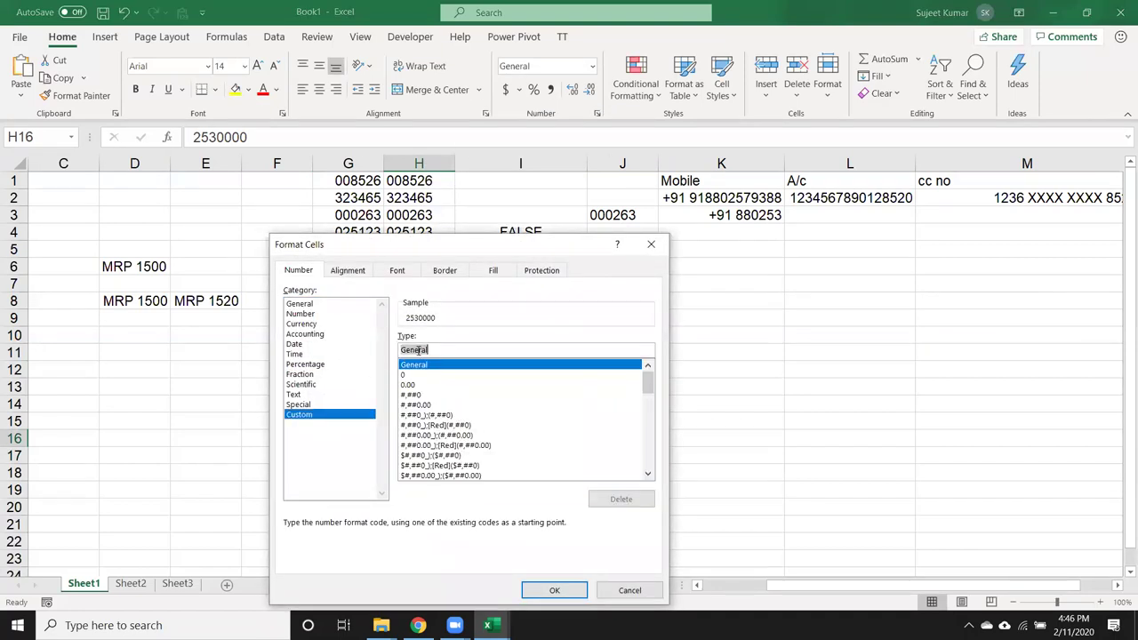
{"action": "type", "text": "0.00"}
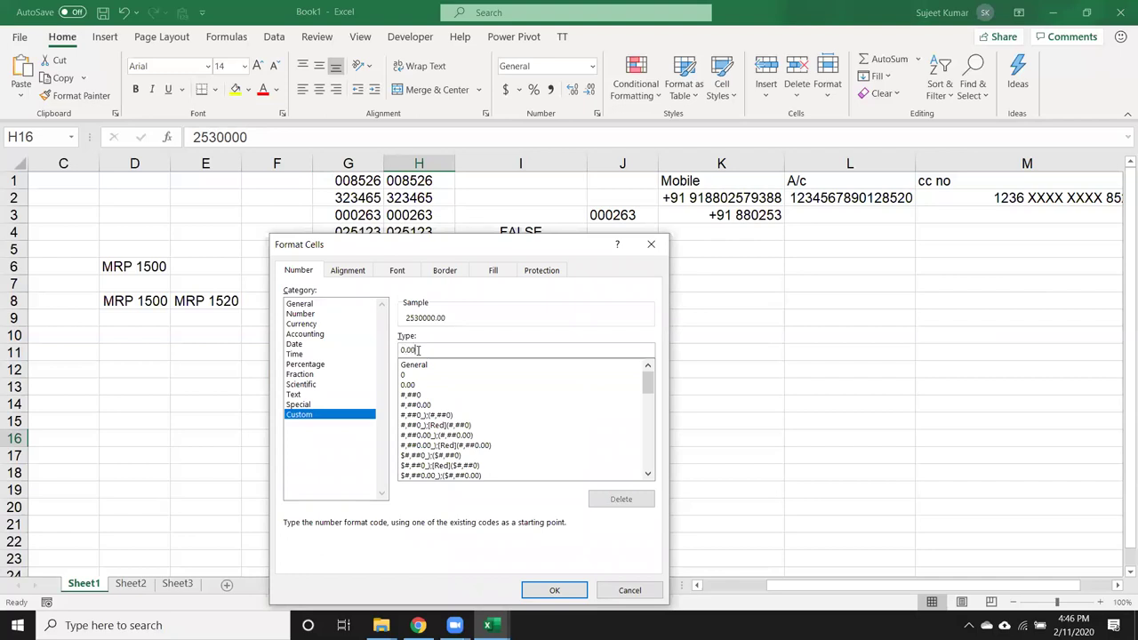
{"action": "type", "text": ",,"}
{"action": "key", "text": "Return"}
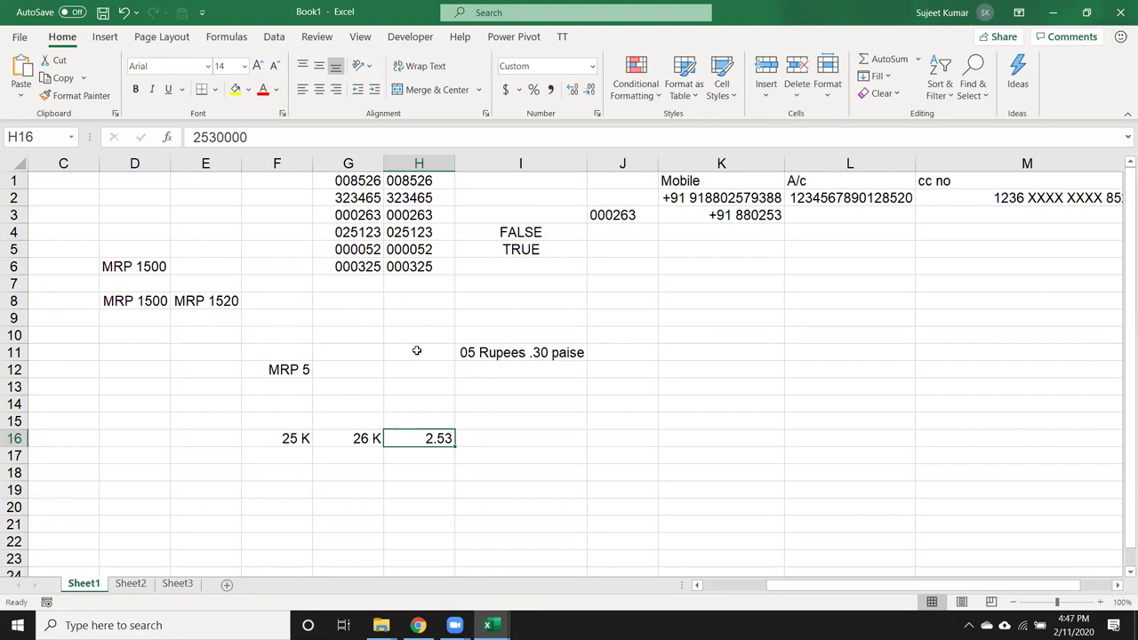
- Append "M" to H16's 0.00,, format code so it reads 2.53 M
{"action": "right_click", "coordinate": [436, 439]}
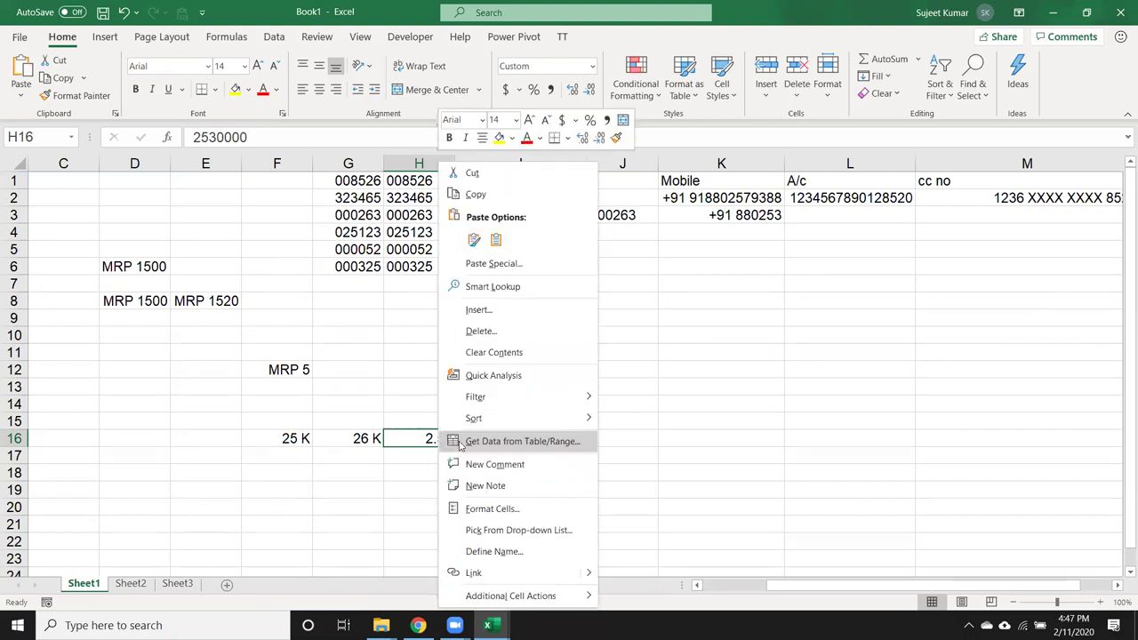
{"action": "left_click", "coordinate": [485, 507]}
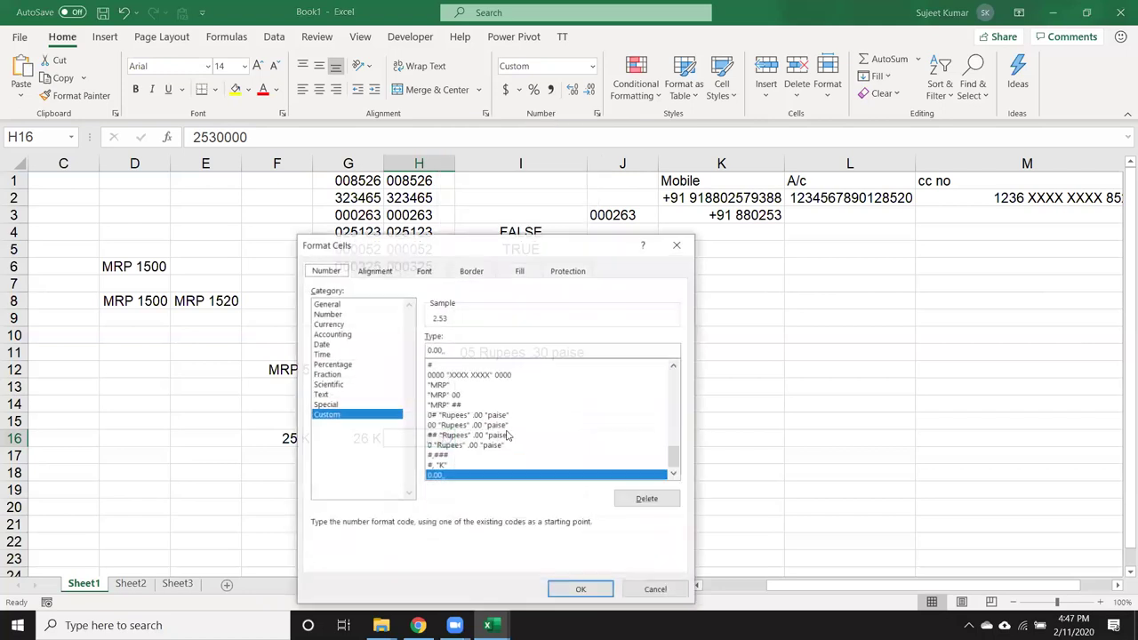
{"action": "left_click", "coordinate": [500, 350]}
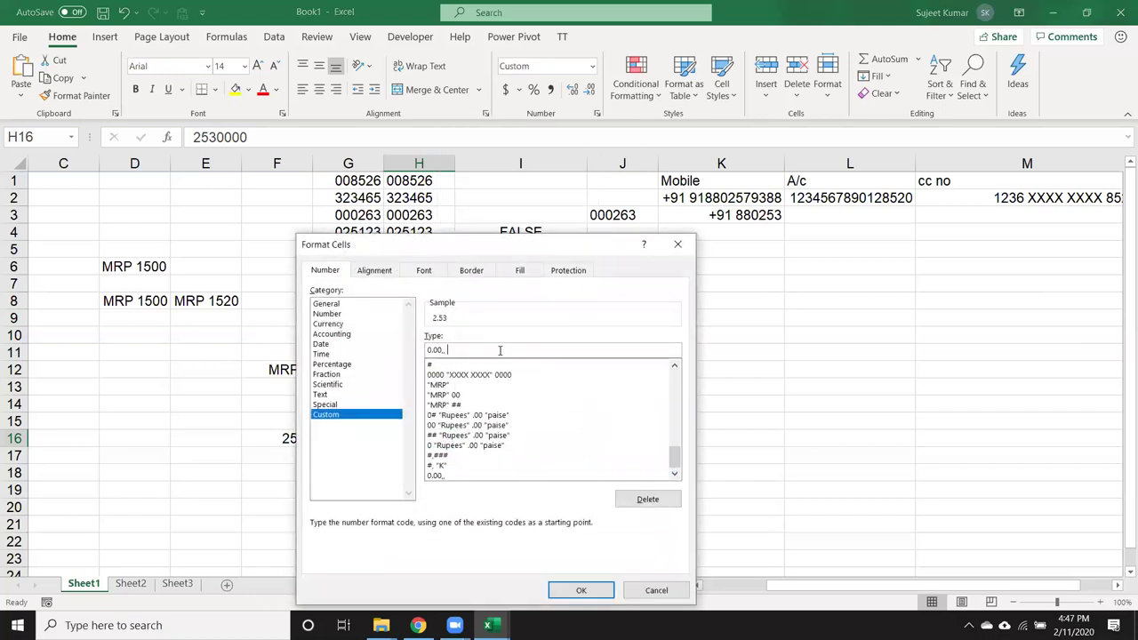
{"action": "type", "text": "\"M\""}
{"action": "key", "text": "Return"}
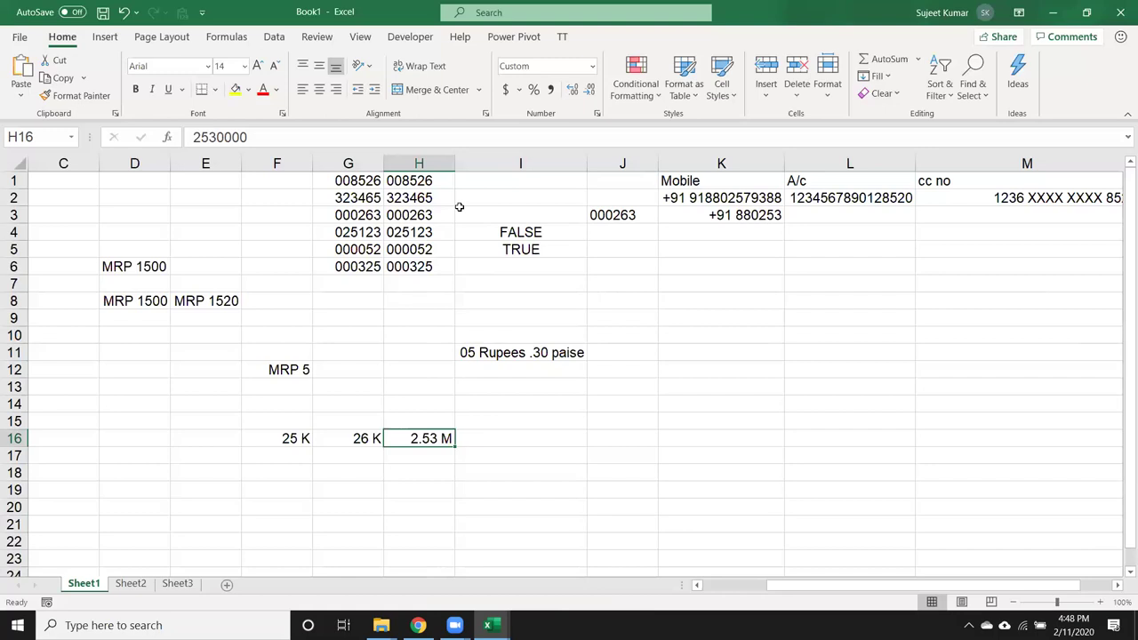
- Check G16's formula and H16 in Excel, then show the Developer tab
{"action": "left_click", "coordinate": [364, 442]}
{"action": "left_click", "coordinate": [392, 439]}
{"action": "left_click", "coordinate": [590, 400]}
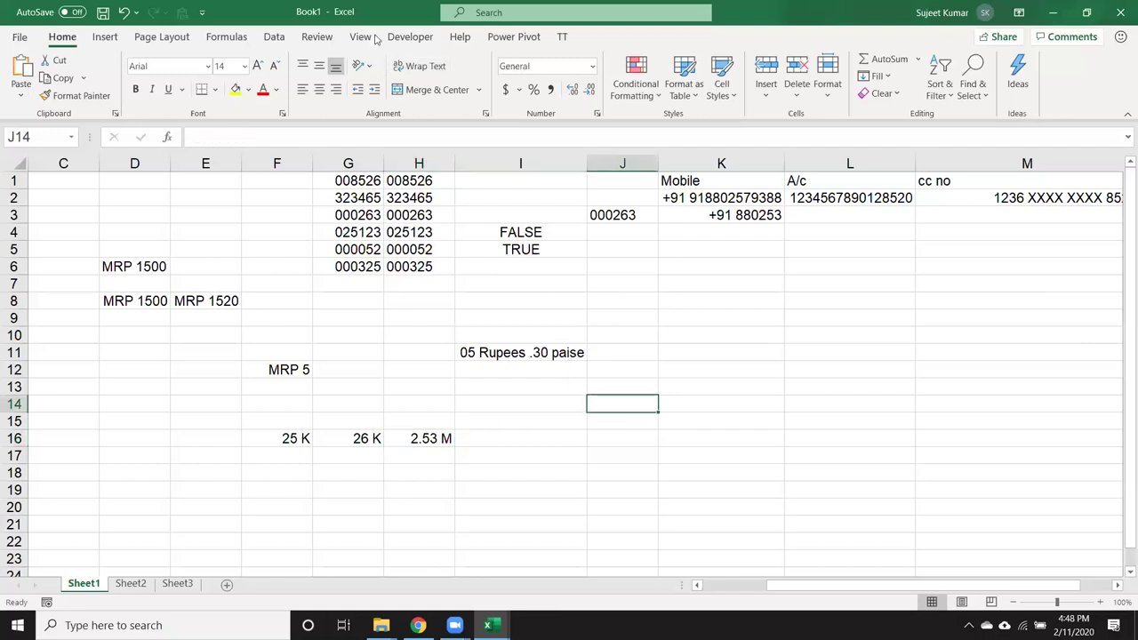
{"action": "left_click", "coordinate": [411, 38]}
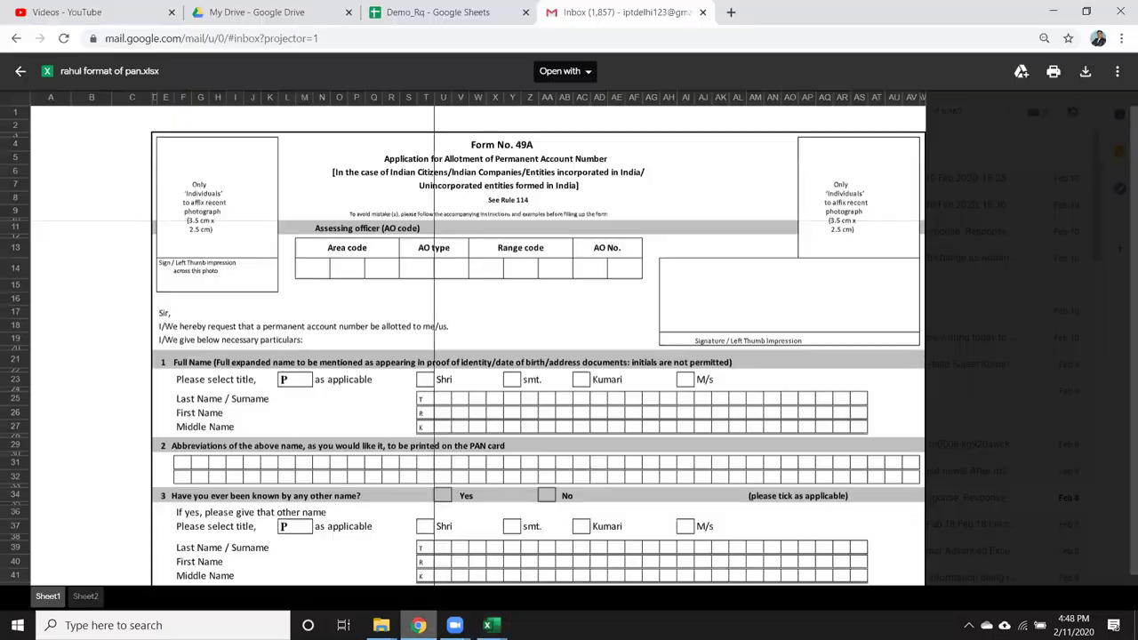
- Switch to Gmail, close the attachment preview, and open the sent Custom Format Link email
{"action": "left_click", "coordinate": [418, 625]}
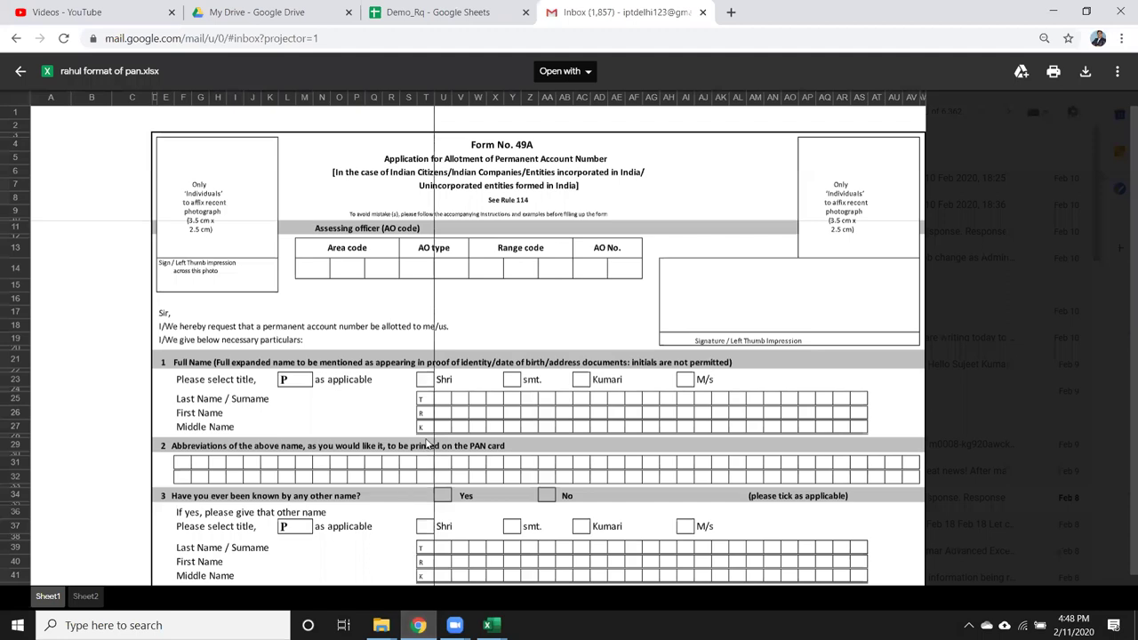
{"action": "key", "text": "Escape"}
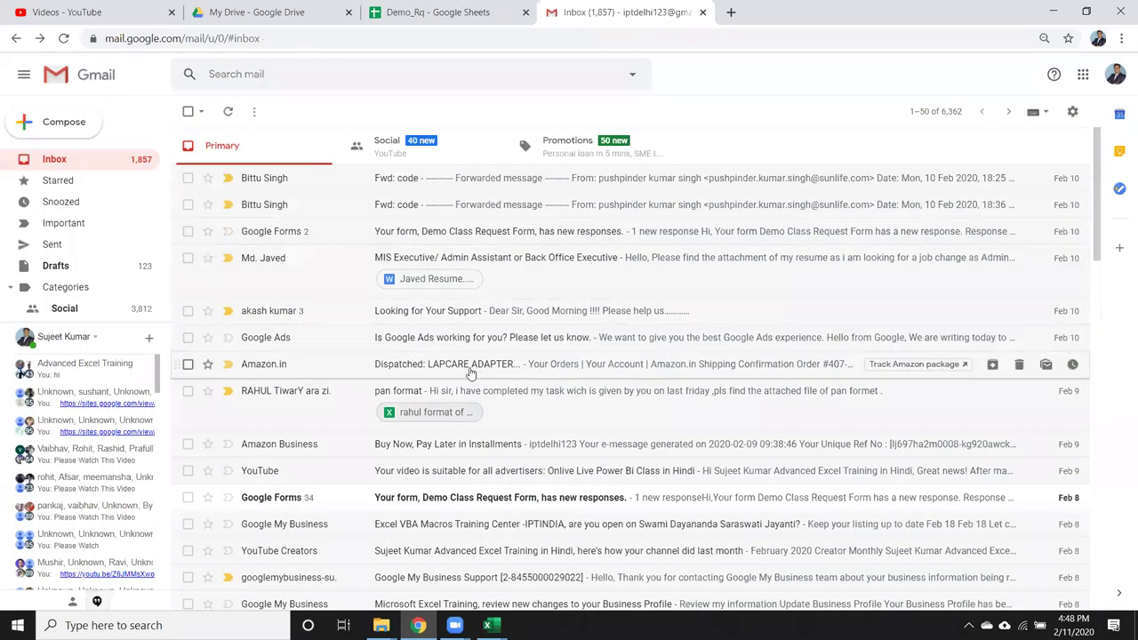
{"action": "left_click", "coordinate": [52, 245]}
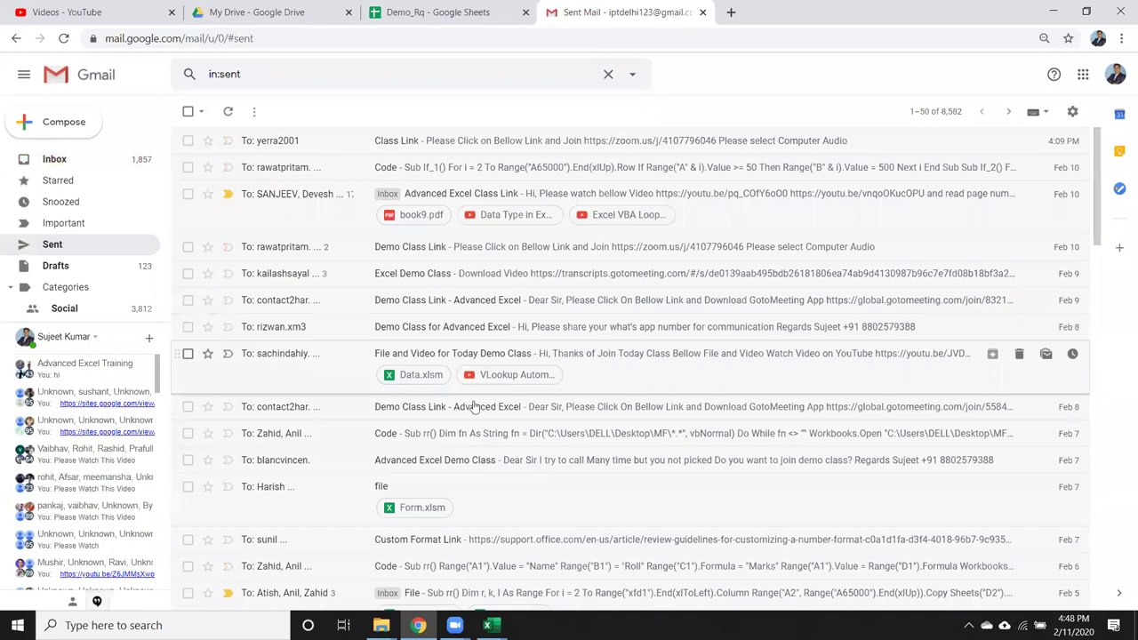
{"action": "left_click", "coordinate": [89, 249]}
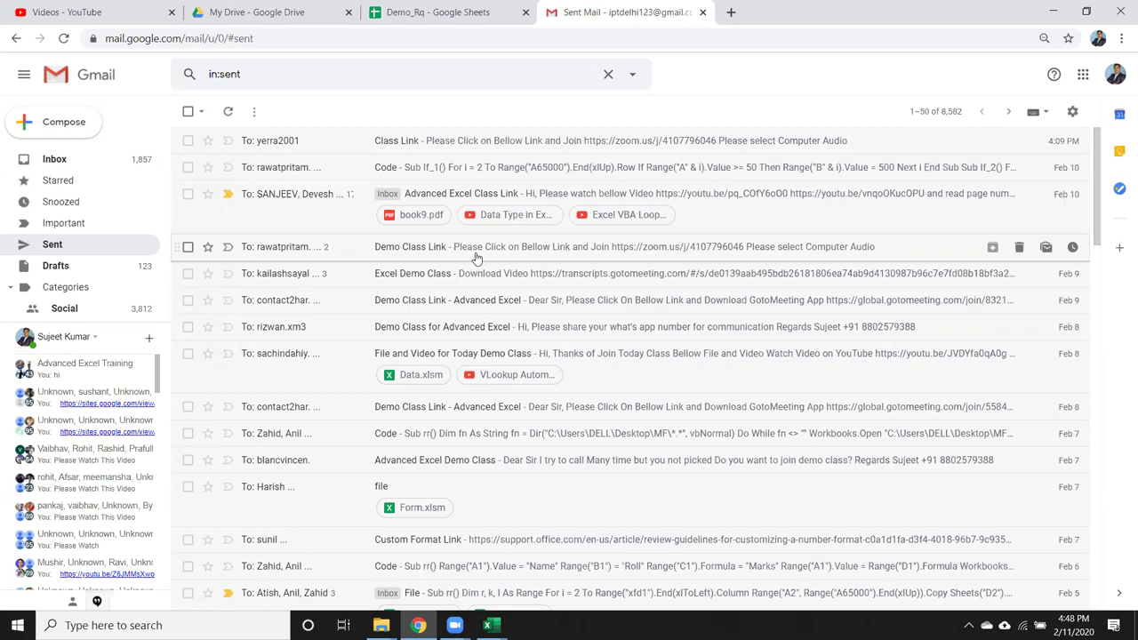
{"action": "scroll", "coordinate": [489, 300], "scroll_direction": "down", "scroll_amount": 2}
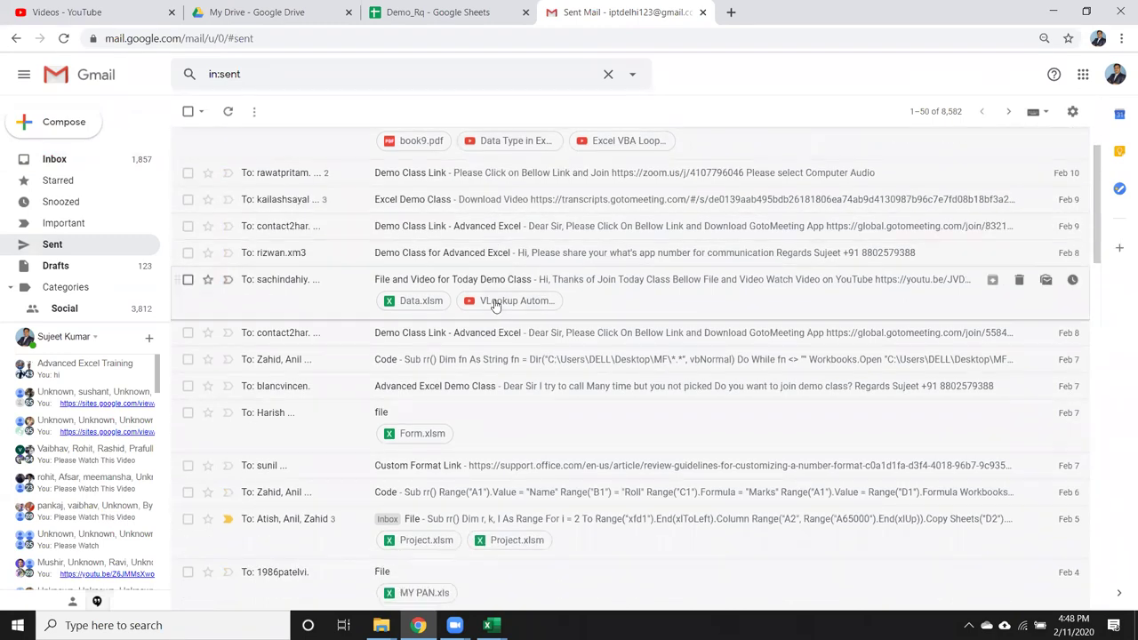
{"action": "scroll", "coordinate": [495, 305], "scroll_direction": "down", "scroll_amount": 2}
{"action": "left_click", "coordinate": [546, 397]}
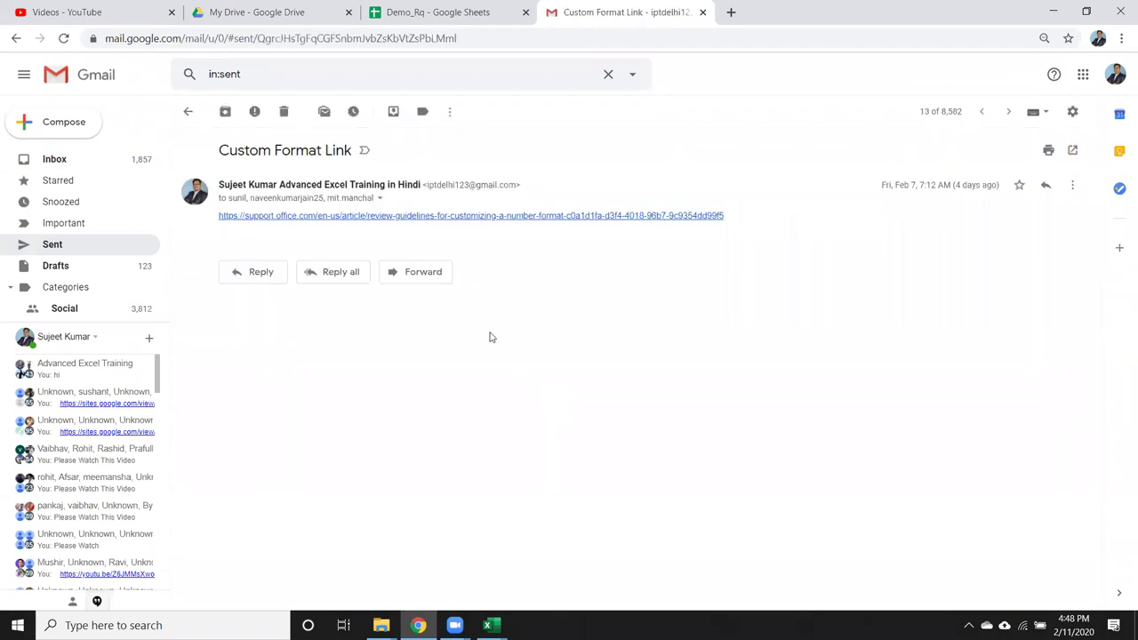
- Open the support article and expand the text/spacing and decimal places, spaces, colors guidelines
{"action": "left_click", "coordinate": [428, 219]}
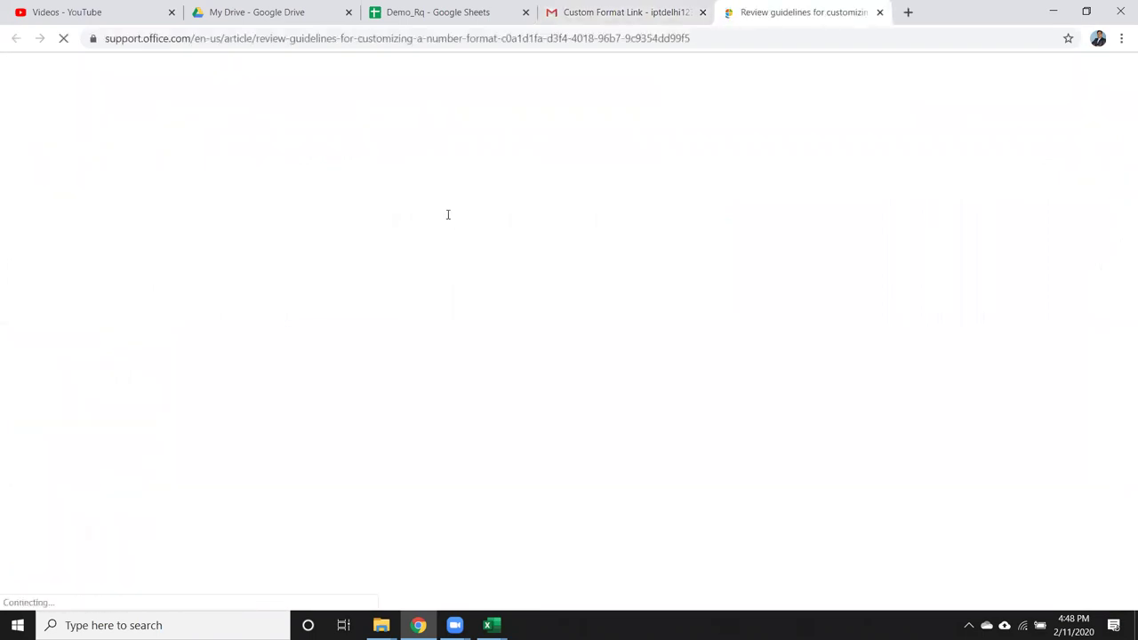
{"action": "scroll", "coordinate": [623, 355], "scroll_direction": "down", "scroll_amount": 5}
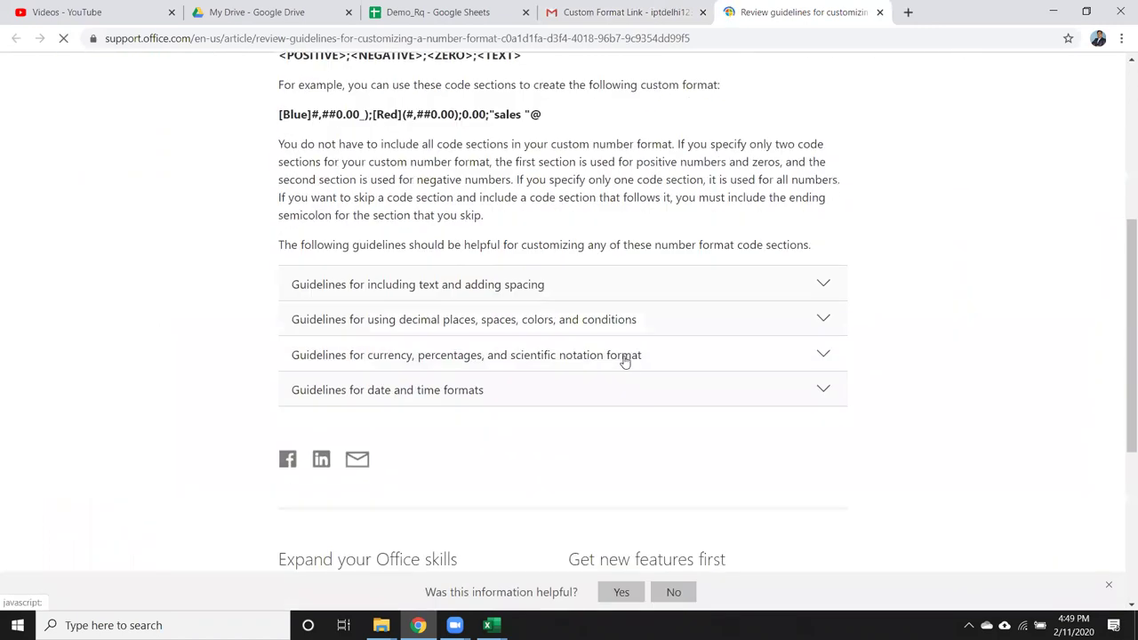
{"action": "left_click", "coordinate": [825, 286]}
{"action": "scroll", "coordinate": [825, 294], "scroll_direction": "down", "scroll_amount": 4}
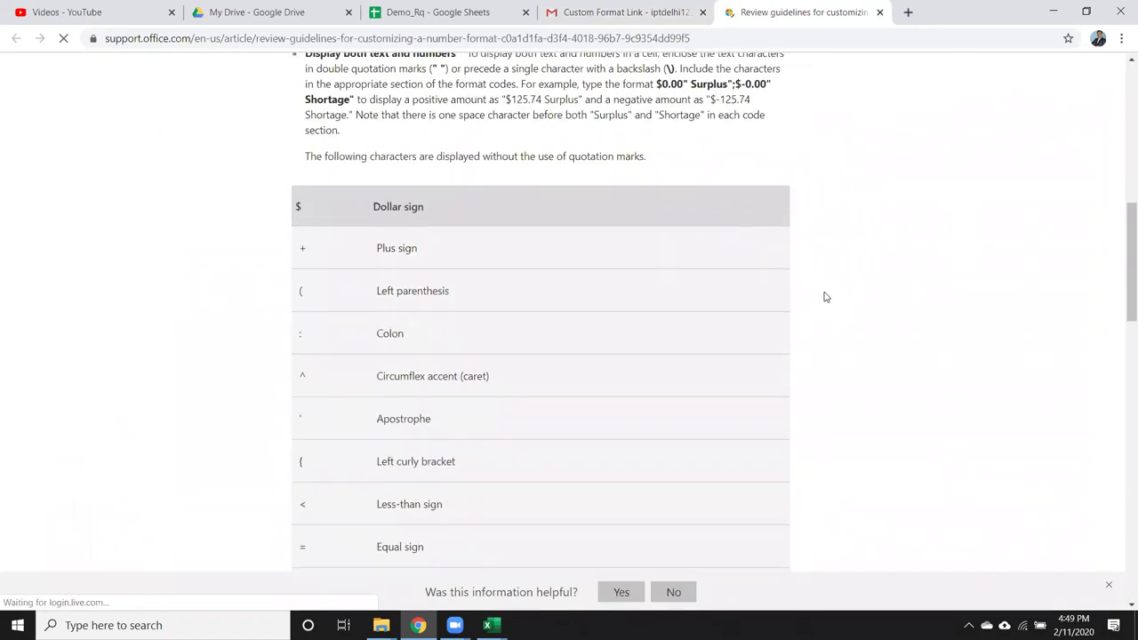
{"action": "scroll", "coordinate": [824, 297], "scroll_direction": "down", "scroll_amount": 5}
{"action": "scroll", "coordinate": [821, 293], "scroll_direction": "down", "scroll_amount": 2}
{"action": "scroll", "coordinate": [822, 293], "scroll_direction": "down", "scroll_amount": 2}
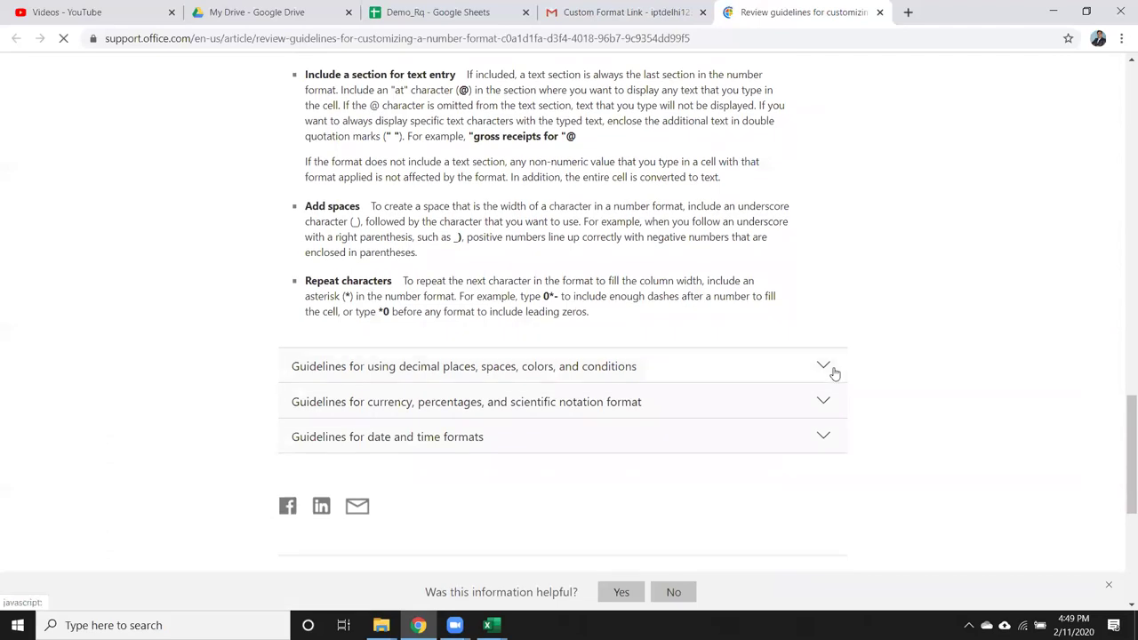
{"action": "left_click", "coordinate": [834, 374]}
{"action": "scroll", "coordinate": [828, 364], "scroll_direction": "down", "scroll_amount": 4}
{"action": "scroll", "coordinate": [828, 362], "scroll_direction": "down", "scroll_amount": 3}
{"action": "scroll", "coordinate": [828, 360], "scroll_direction": "down", "scroll_amount": 2}
{"action": "scroll", "coordinate": [818, 346], "scroll_direction": "down", "scroll_amount": 3}
{"action": "scroll", "coordinate": [816, 336], "scroll_direction": "down", "scroll_amount": 5}
{"action": "scroll", "coordinate": [815, 344], "scroll_direction": "down", "scroll_amount": 4}
- Expand the currency/percentages and date/time guidelines, then select the article's URL
{"action": "left_click", "coordinate": [830, 404]}
{"action": "scroll", "coordinate": [824, 394], "scroll_direction": "down", "scroll_amount": 2}
{"action": "scroll", "coordinate": [821, 386], "scroll_direction": "down", "scroll_amount": 8}
{"action": "scroll", "coordinate": [816, 369], "scroll_direction": "down", "scroll_amount": 3}
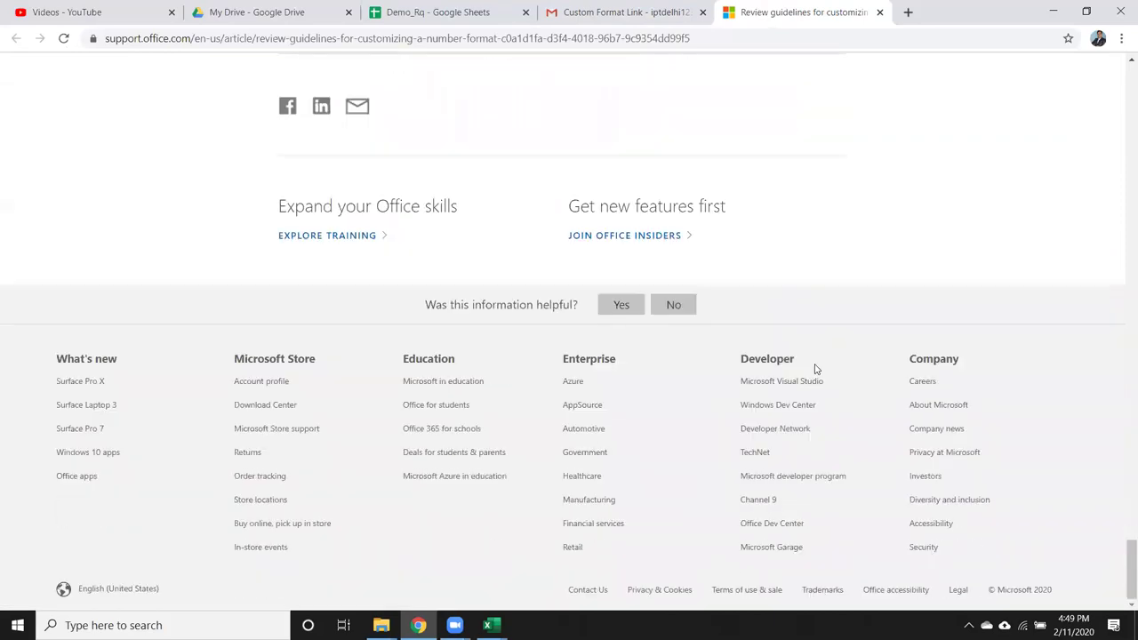
{"action": "scroll", "coordinate": [813, 358], "scroll_direction": "up", "scroll_amount": 3}
{"action": "left_click", "coordinate": [819, 268]}
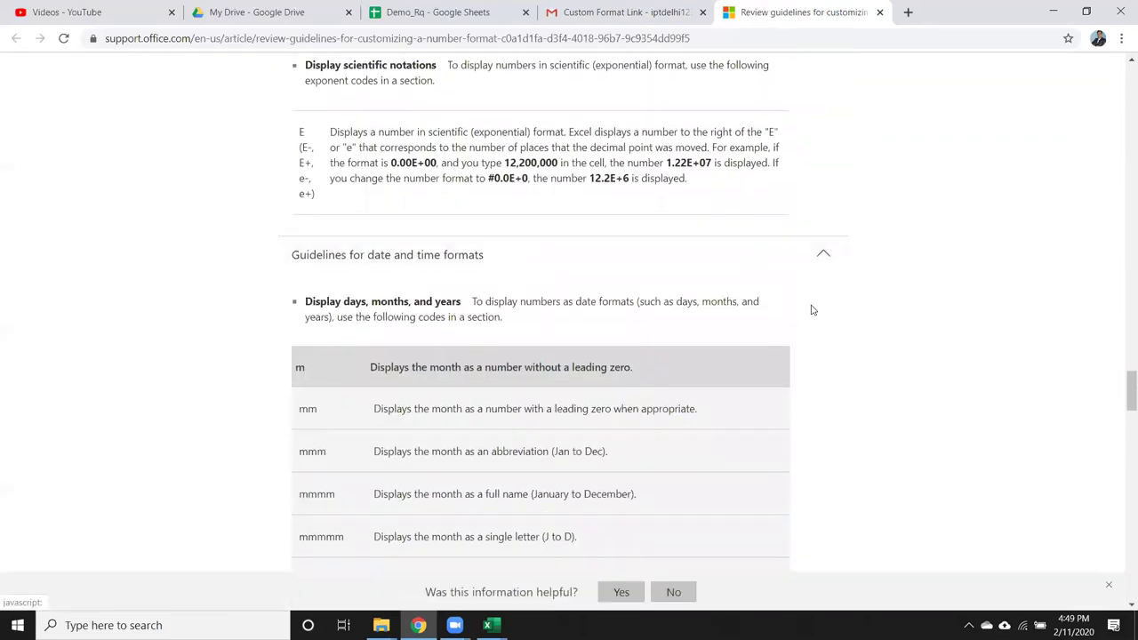
{"action": "scroll", "coordinate": [811, 310], "scroll_direction": "up", "scroll_amount": 3}
{"action": "left_click", "coordinate": [718, 40]}
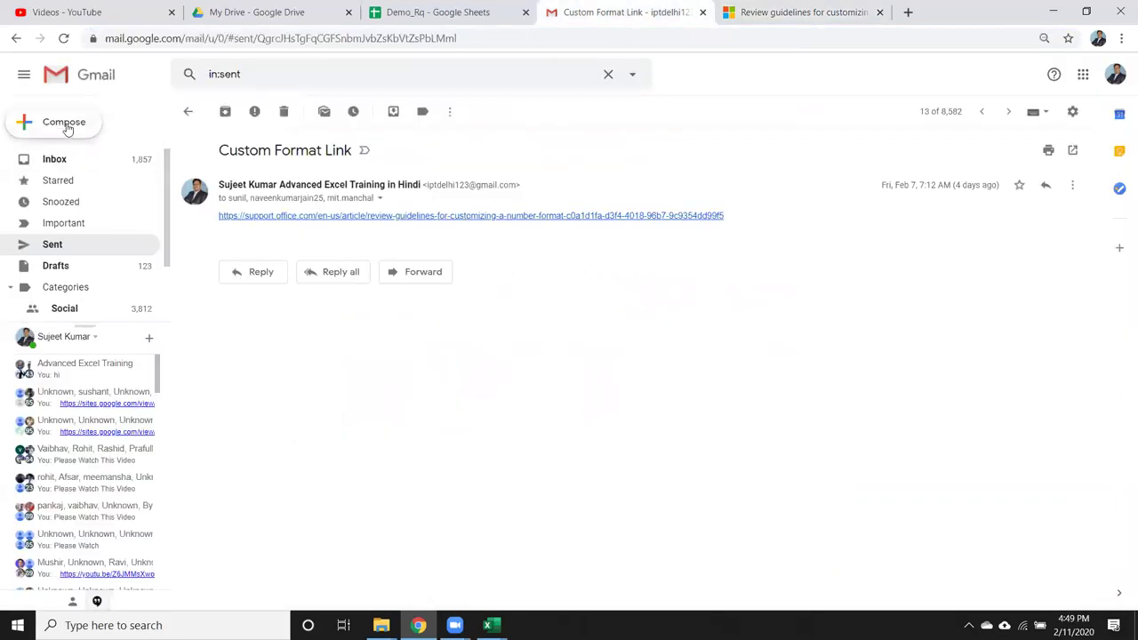
- Forward the sent Class Link email with the article link pasted at the top of the message
{"action": "left_click", "coordinate": [64, 248]}
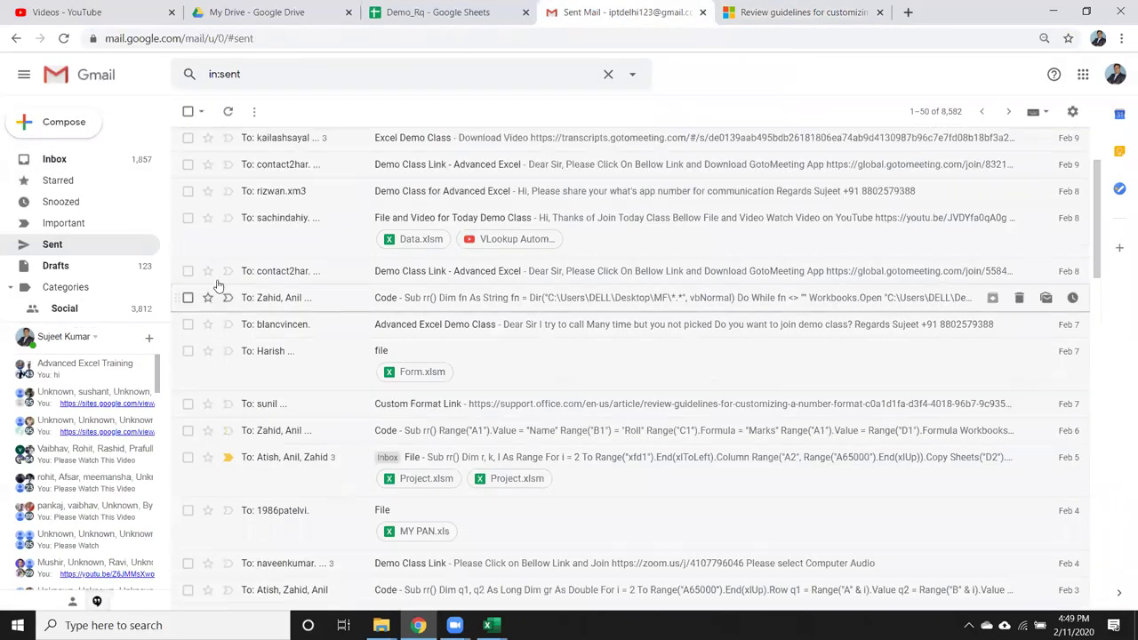
{"action": "scroll", "coordinate": [222, 276], "scroll_direction": "up", "scroll_amount": 2}
{"action": "left_click", "coordinate": [308, 142]}
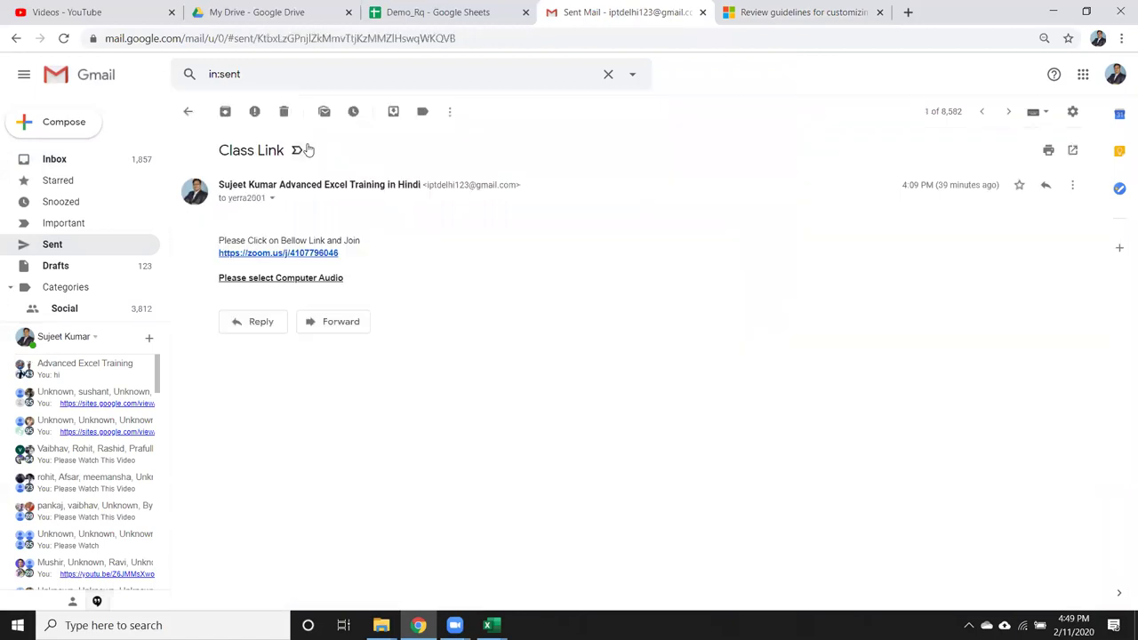
{"action": "left_click", "coordinate": [366, 323]}
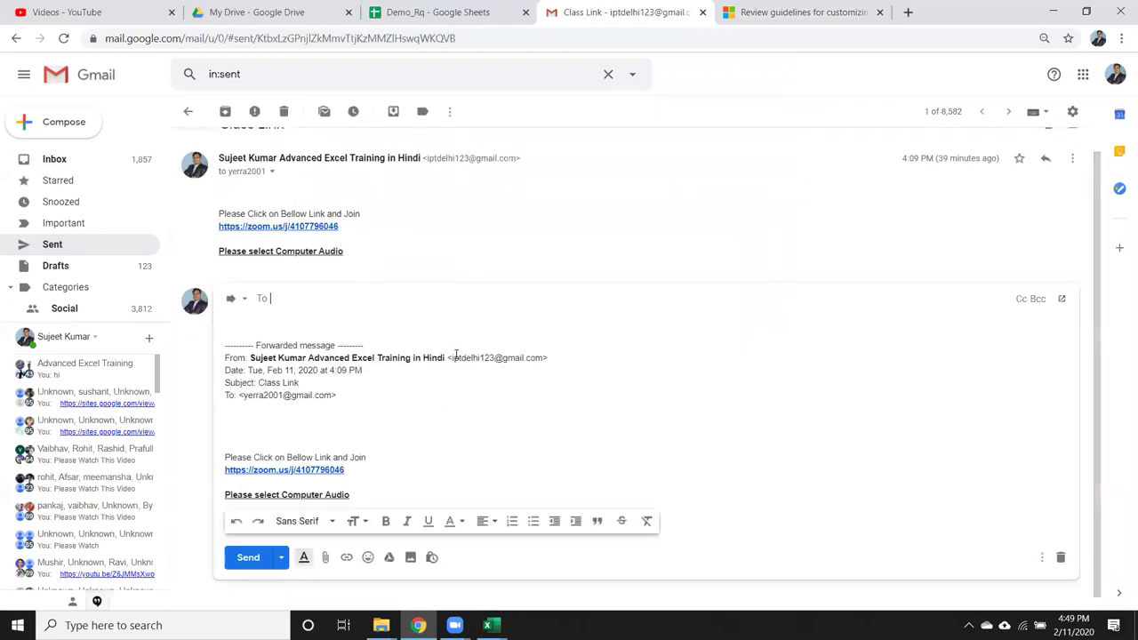
{"action": "type", "text": "https://support.office.com/en-us/article/review-guidelines-for-customizing-a-number-format-c0a1d1fa-d3f4-4018-96b7-9c9354dd99f5"}
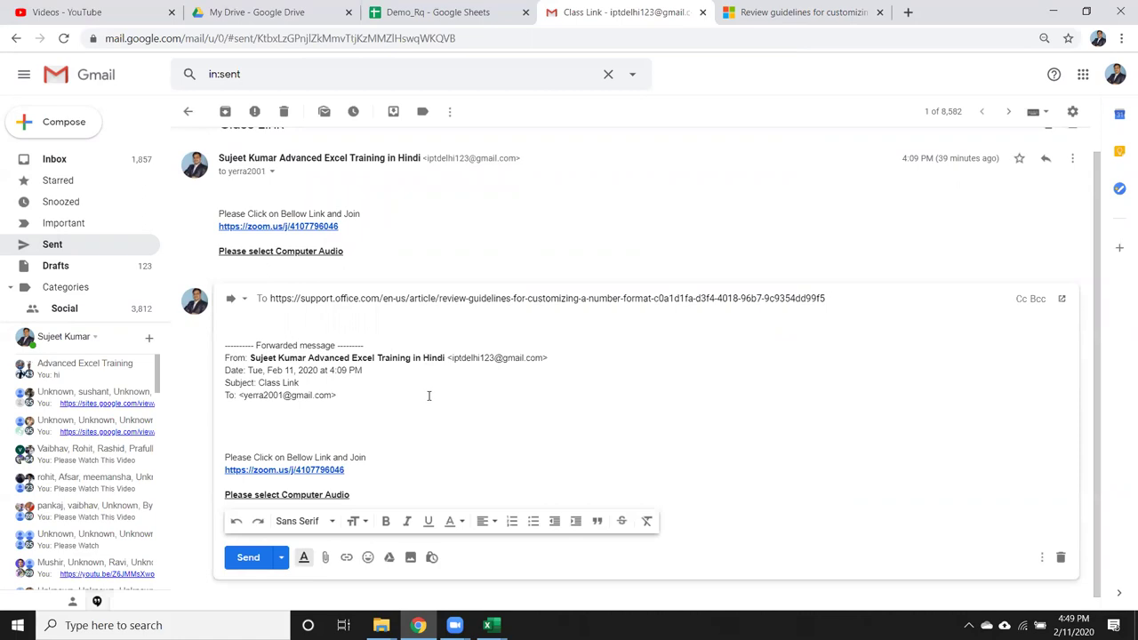
{"action": "key", "text": "ctrl+z"}
{"action": "left_click", "coordinate": [361, 321]}
{"action": "type", "text": "https://support.office.com/en-us/article/review-guidelines-for-customizing-a-number-format-c0a1d1fa-d3f4-4018-96b7-9c9354dd99f5"}
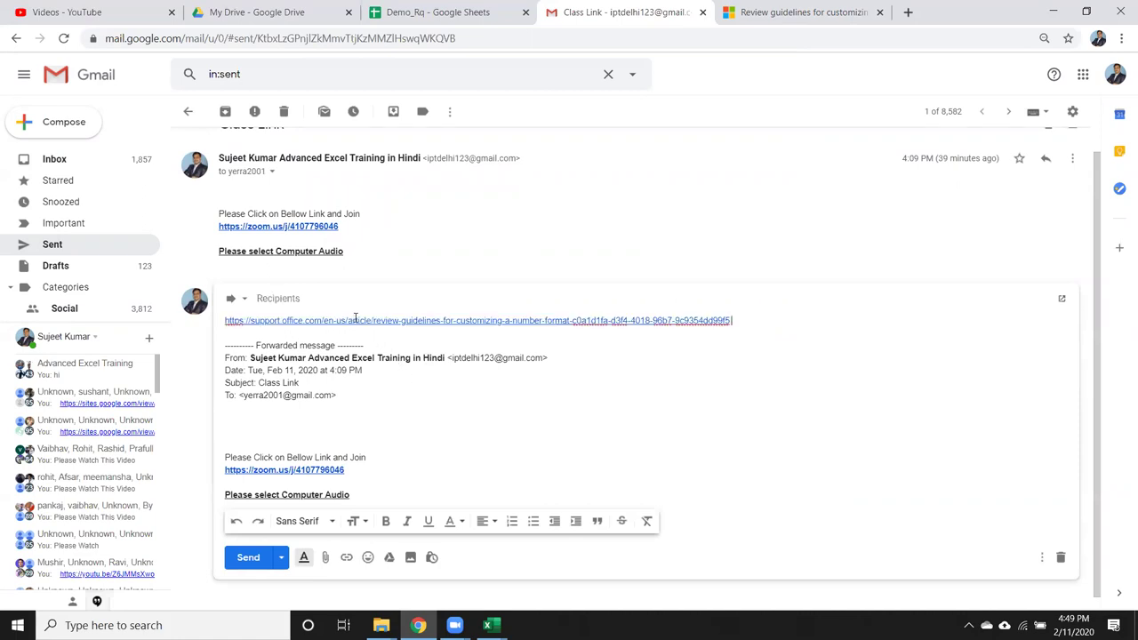
- Copy the original recipient's e-mail address from the forwarded header into the To field
{"action": "left_click", "coordinate": [347, 302]}
{"action": "left_click", "coordinate": [286, 394]}
{"action": "triple_click", "coordinate": [251, 399]}
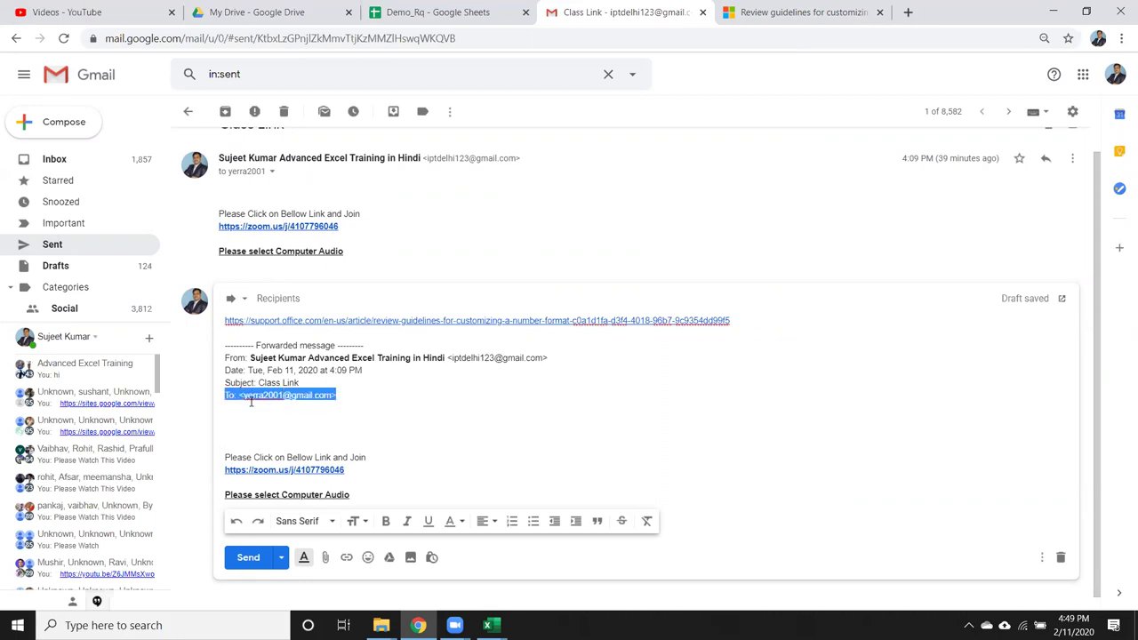
{"action": "left_click_drag", "start_coordinate": [239, 395], "coordinate": [376, 400]}
{"action": "left_click", "coordinate": [329, 302]}
{"action": "key", "text": "ctrl+v"}
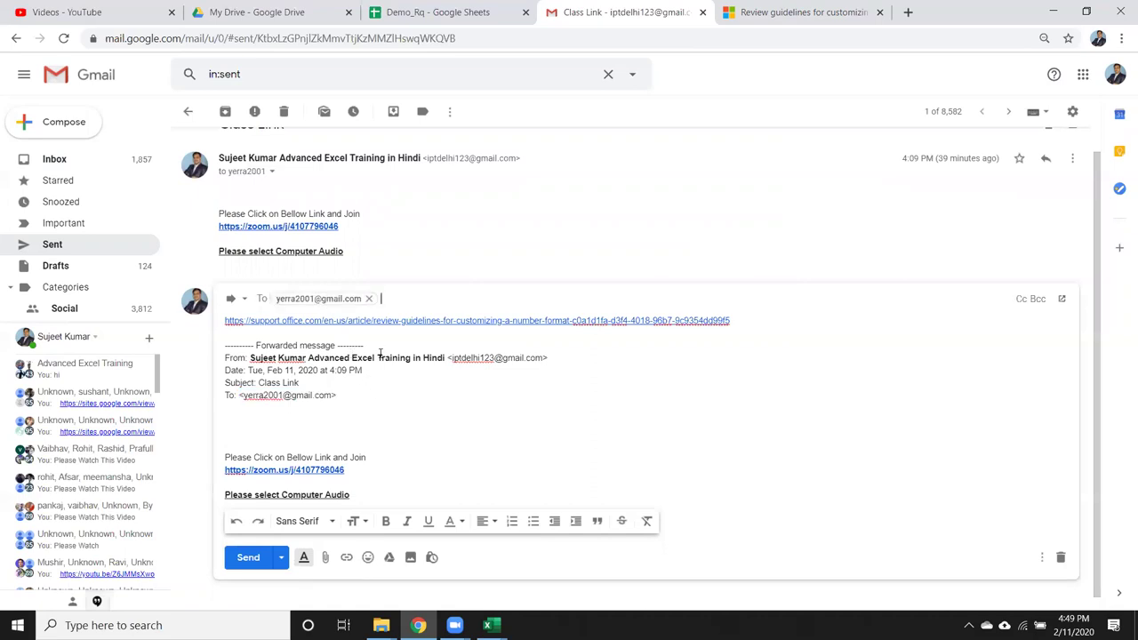
- Add a second contact from the recipient suggestions and send the forward
{"action": "type", "text": "ra"}
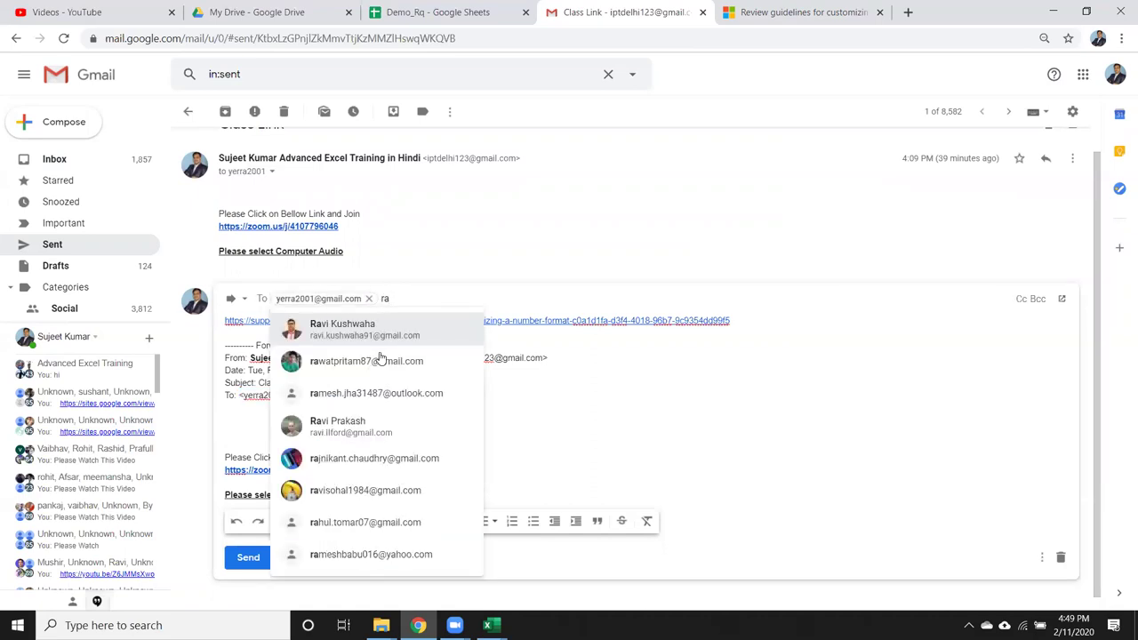
{"action": "type", "text": "hul"}
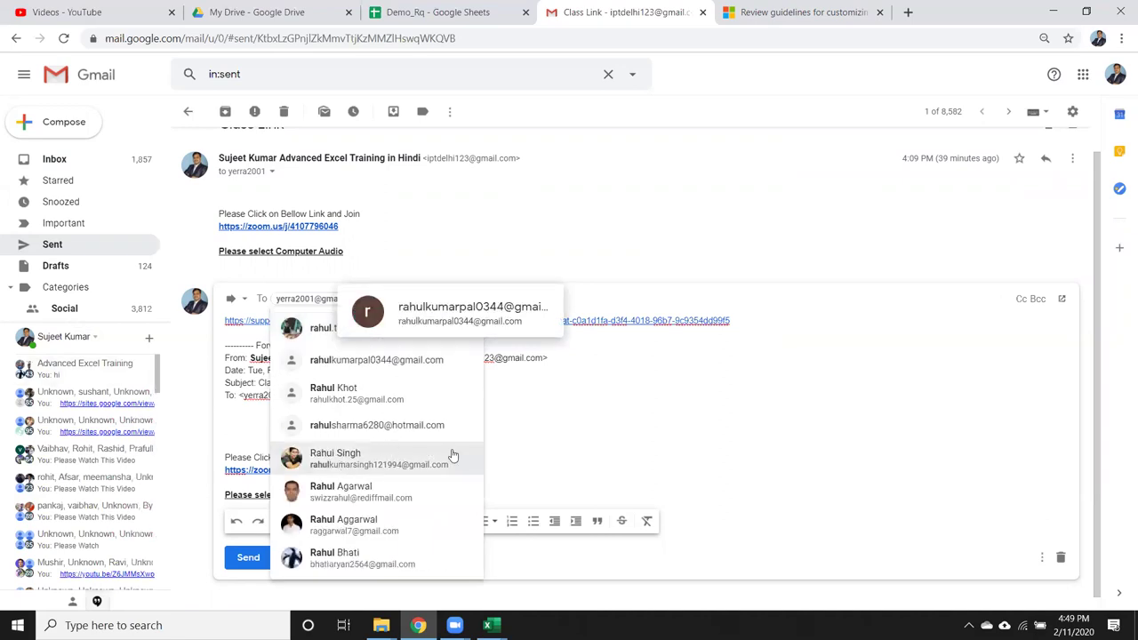
{"action": "type", "text": "t"}
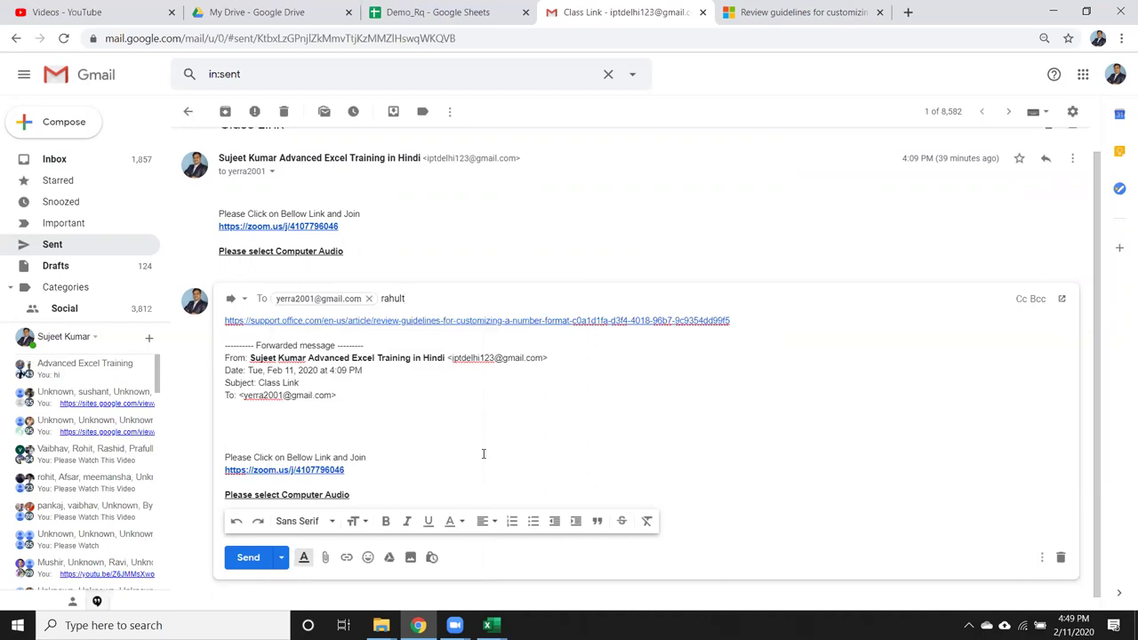
{"action": "key", "text": "BackSpace"}
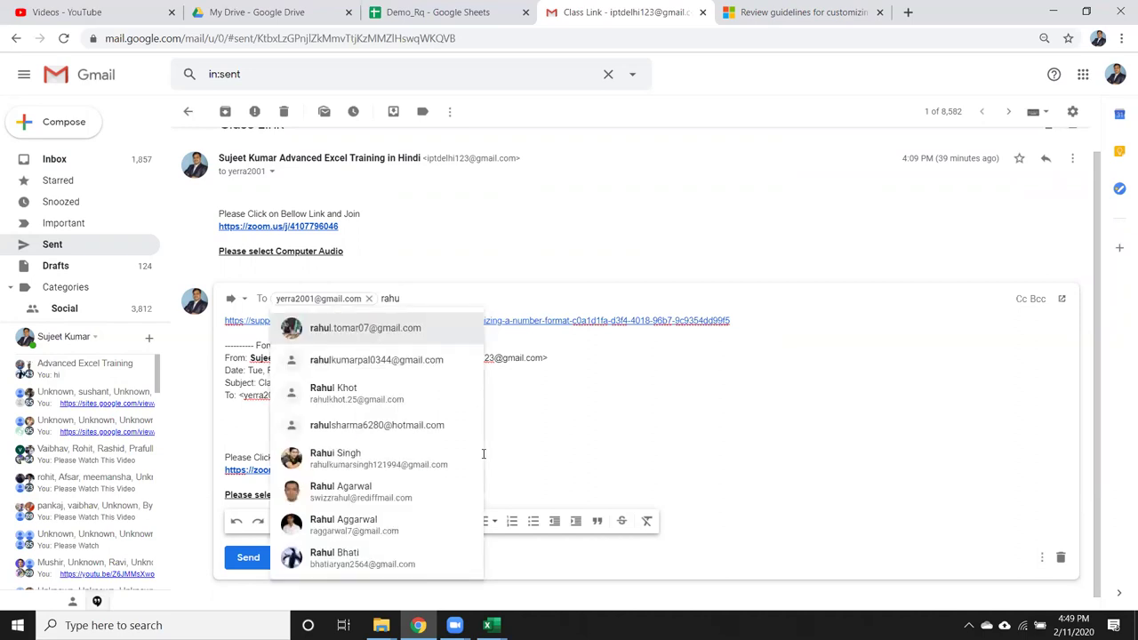
{"action": "key", "text": "BackSpace"}
{"action": "key", "text": "BackSpace"}
{"action": "key", "text": "BackSpace"}
{"action": "key", "text": "BackSpace"}
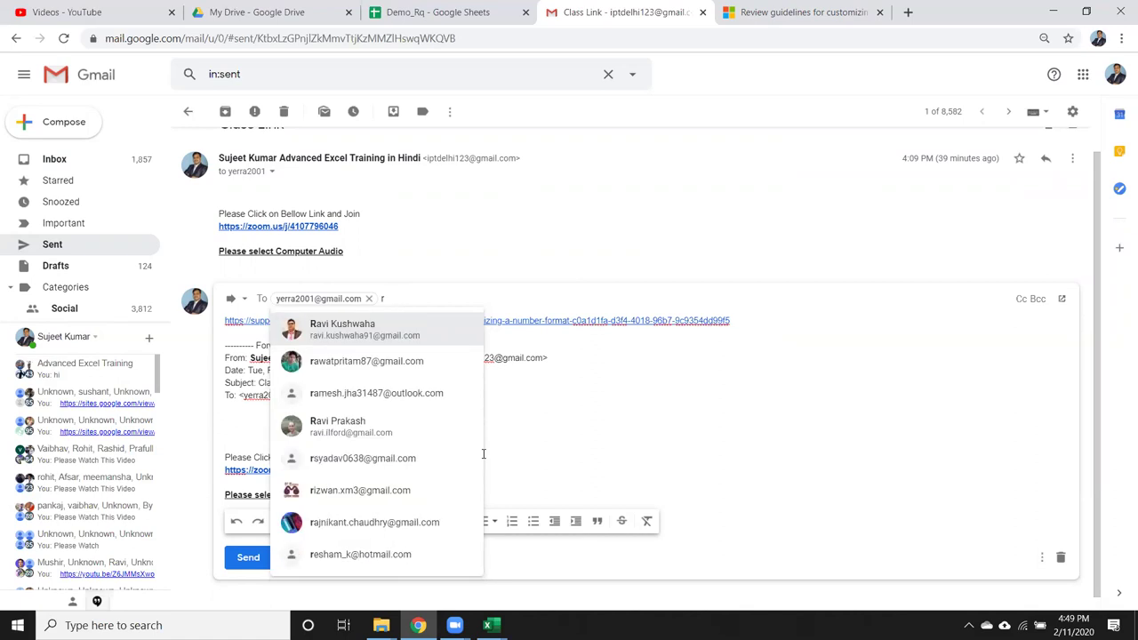
{"action": "key", "text": "BackSpace"}
{"action": "type", "text": "baba"}
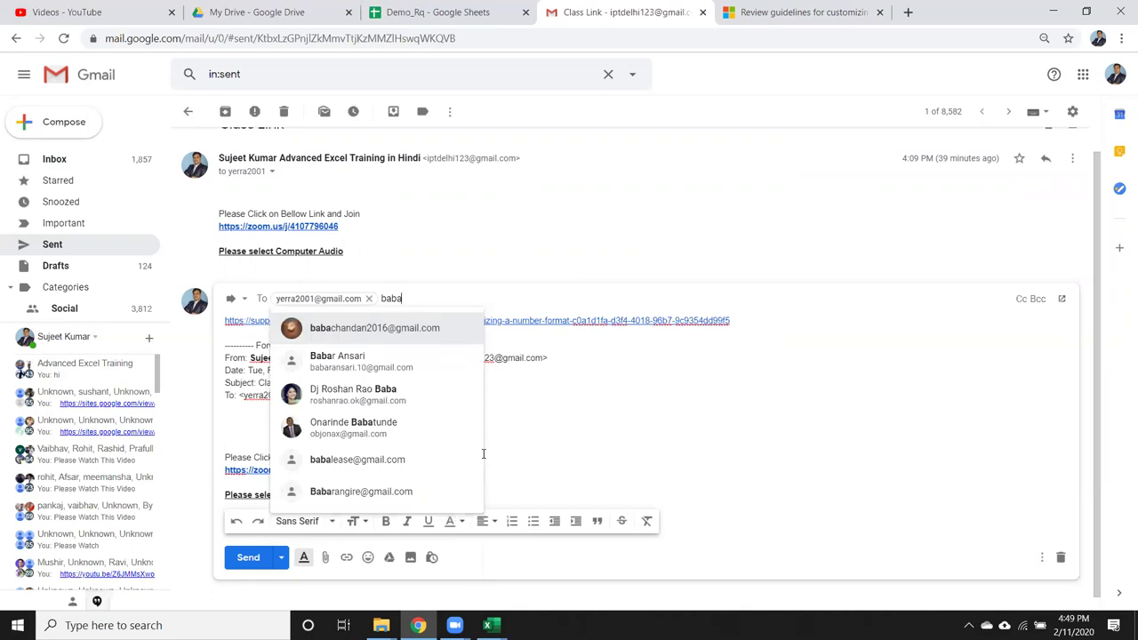
{"action": "left_click", "coordinate": [431, 328]}
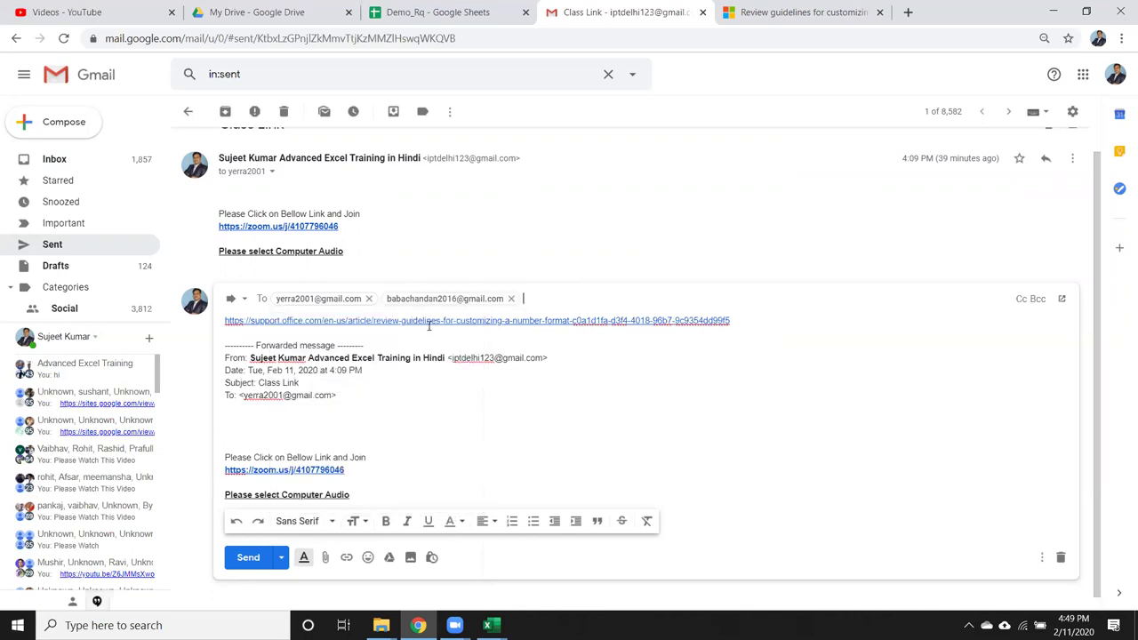
{"action": "left_click", "coordinate": [256, 559]}
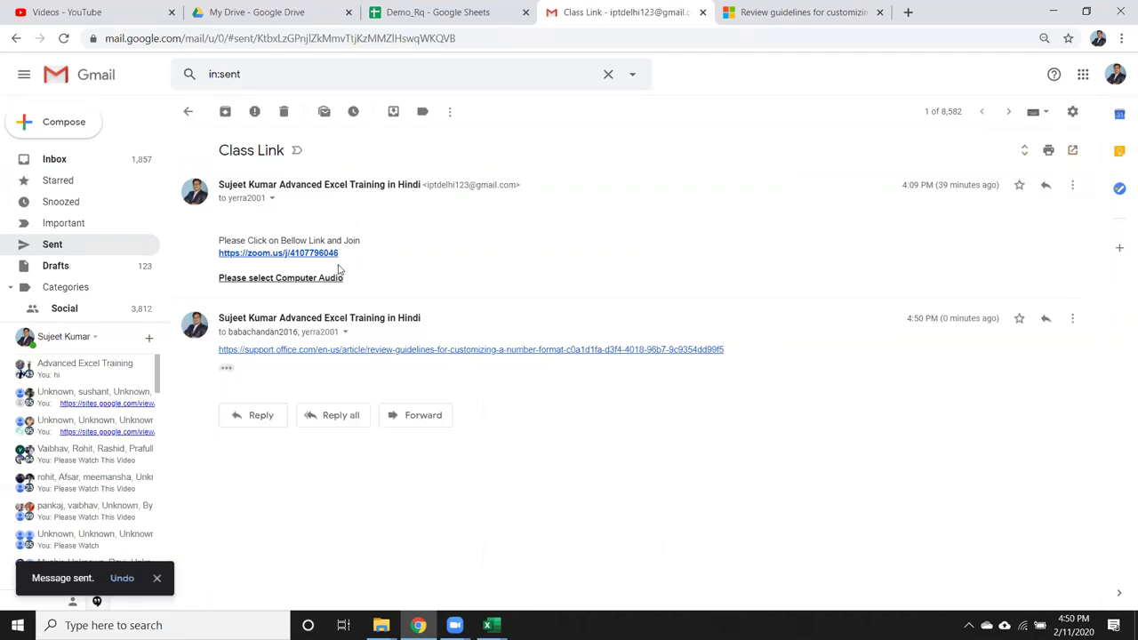
- Minimize Chrome and the Gmail window to reveal the Windows desktop
{"action": "key", "text": "super+d"}
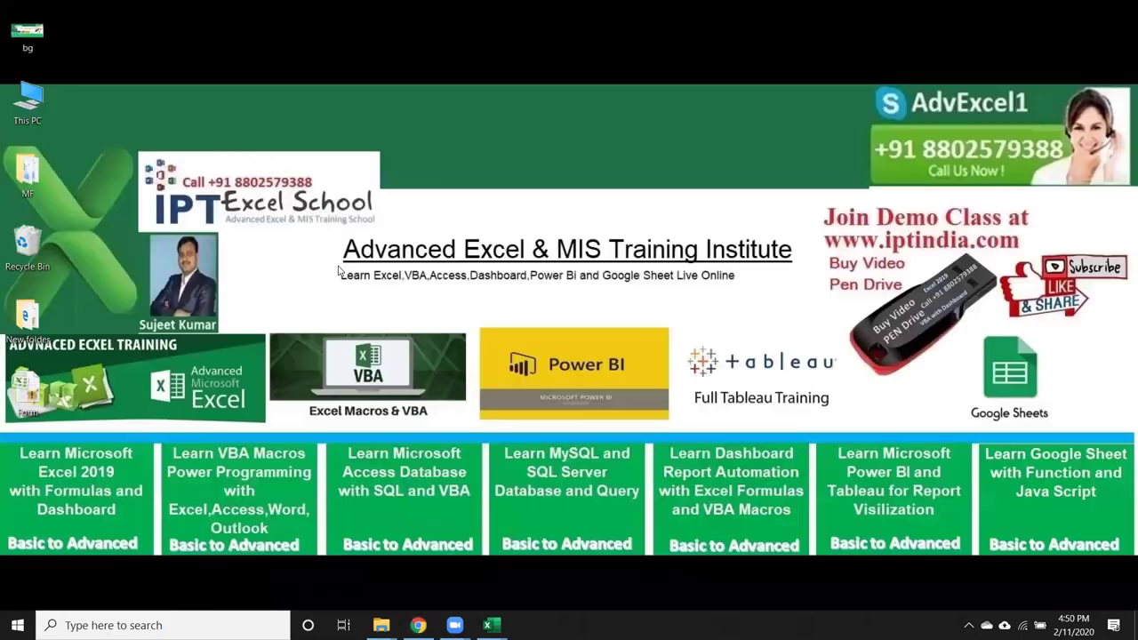